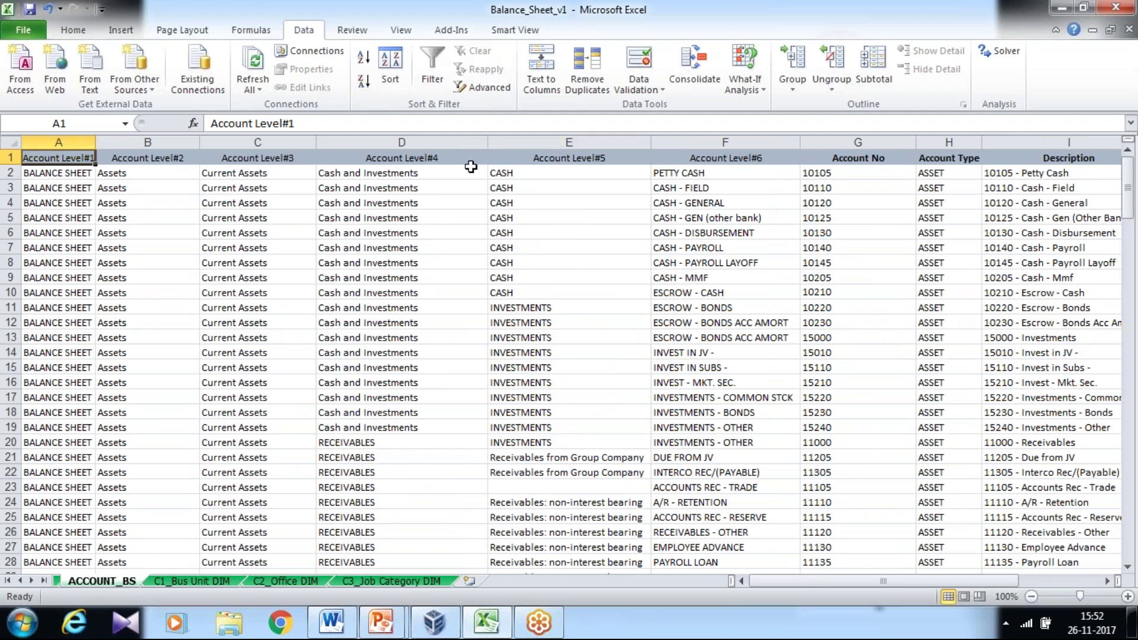
- Turn on filtering for the ACCOUNT_BS header row and filter Account Level#5 to CASH only
left_click(514, 154)
left_click(432, 67)
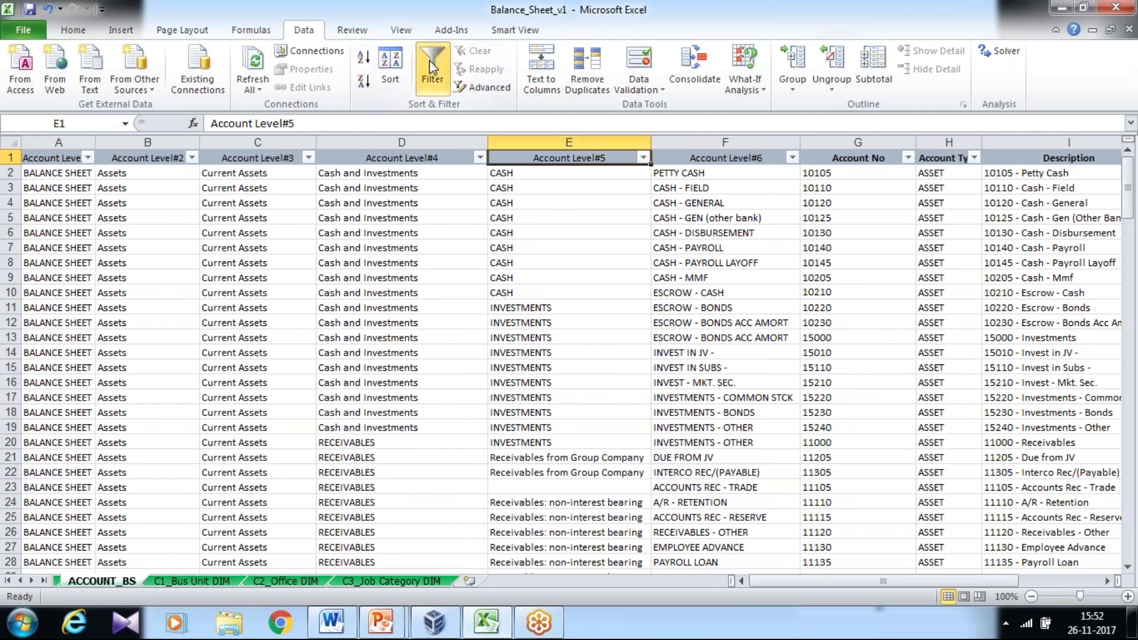
left_click(643, 157)
left_click(477, 310)
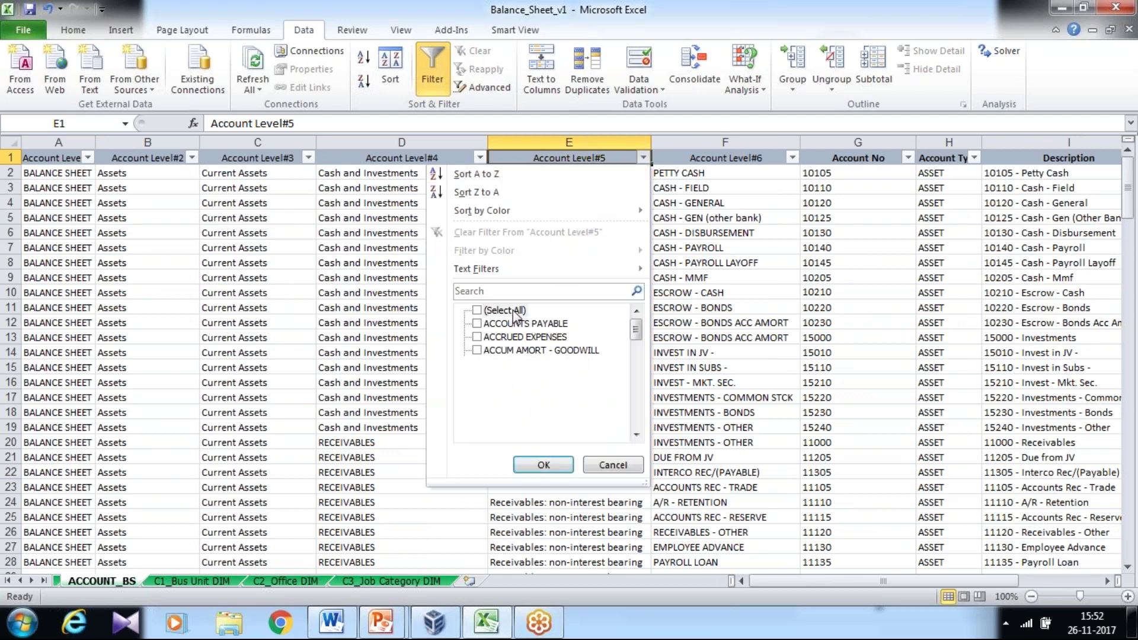
left_click(502, 292)
type("Cash")
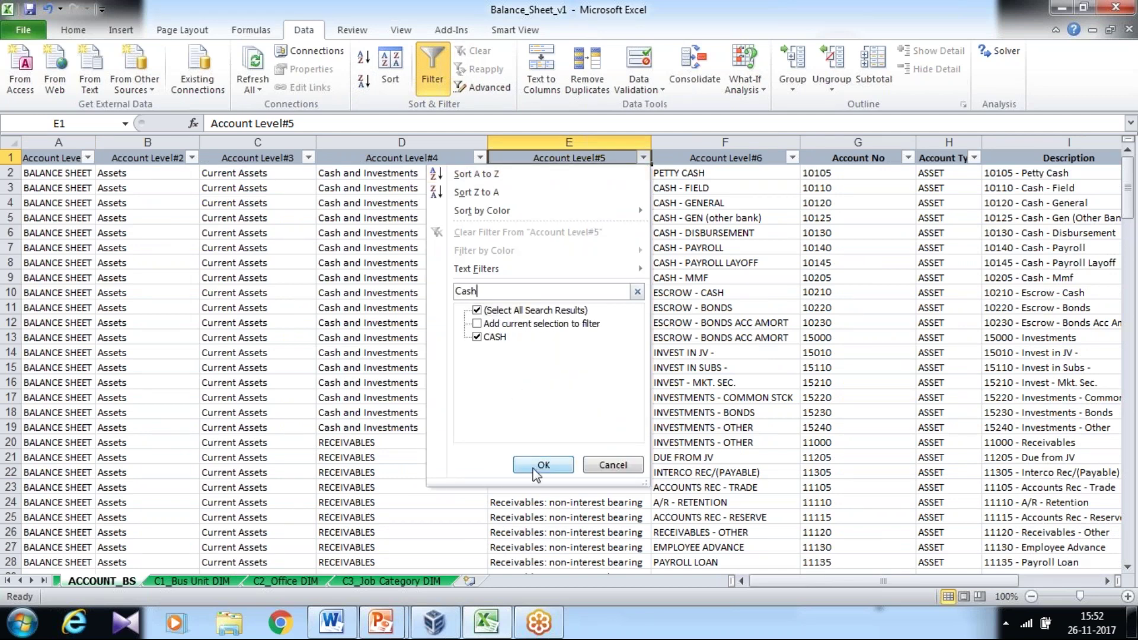
left_click(540, 466)
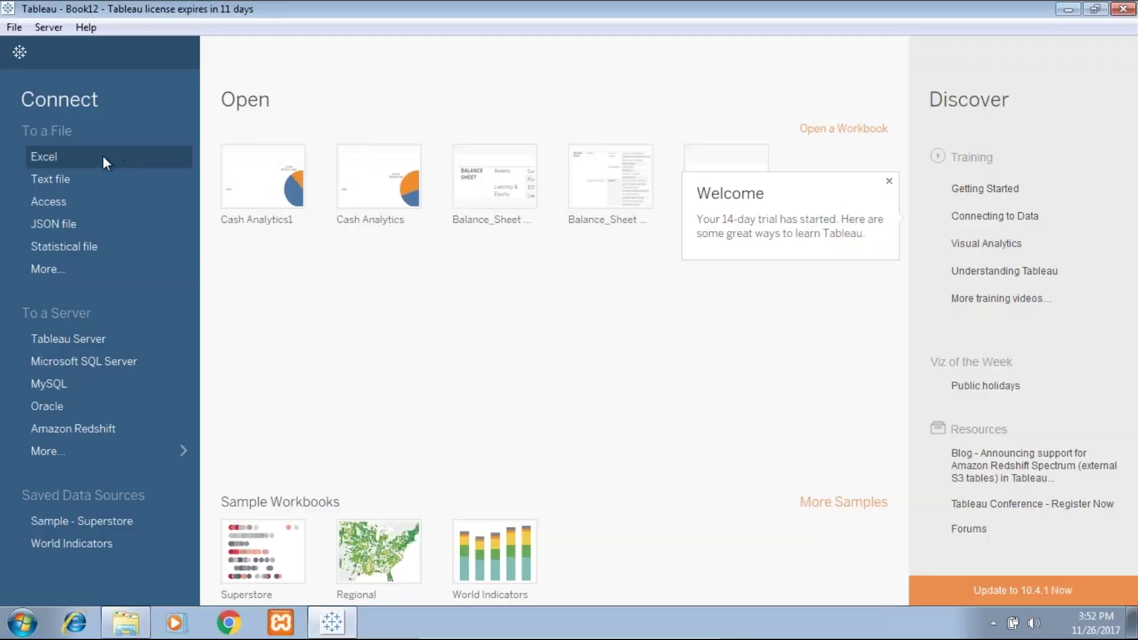
- Switch to Tableau and load the ACCOUNT_BS sheet of the Balance_Sheet_v1 Excel workbook as the data source for Sheet 1
left_click(104, 158)
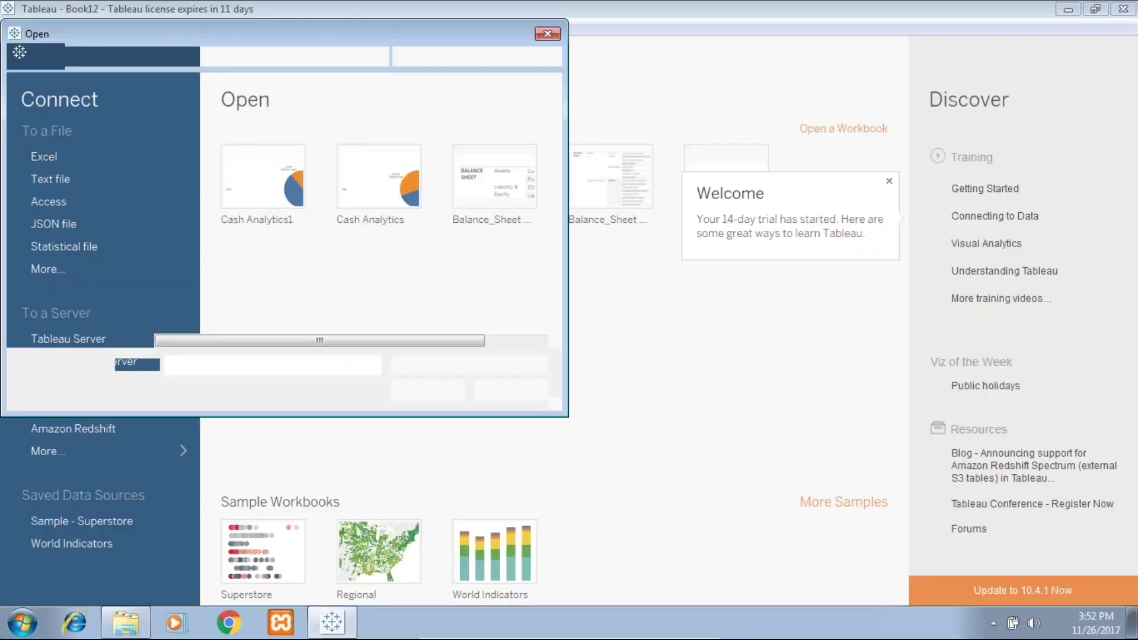
left_click(238, 153)
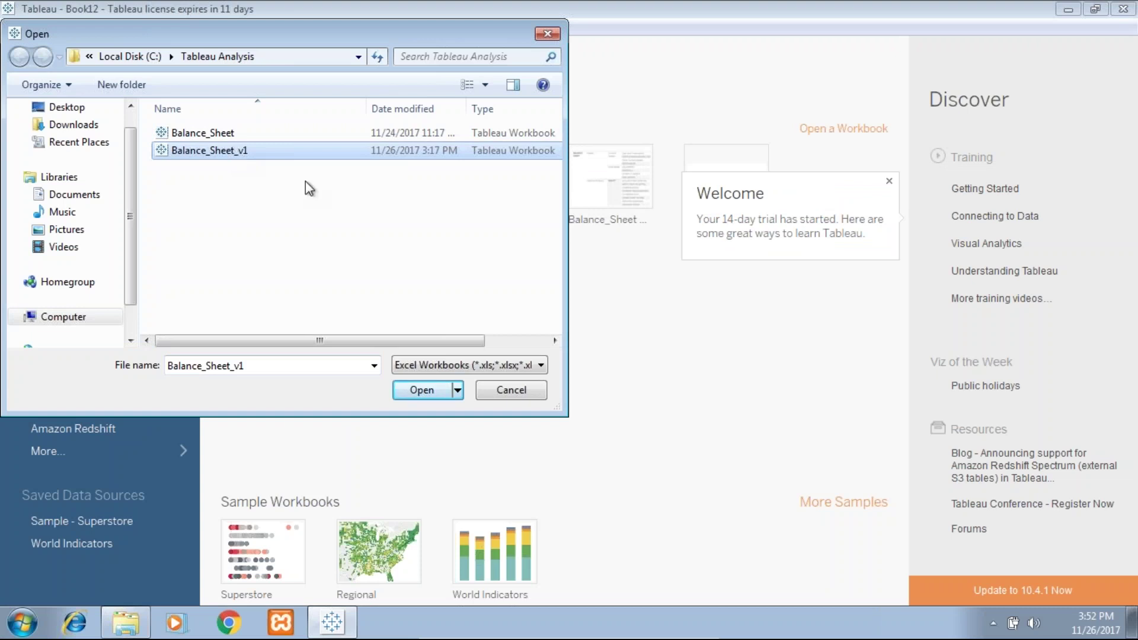
left_click(413, 390)
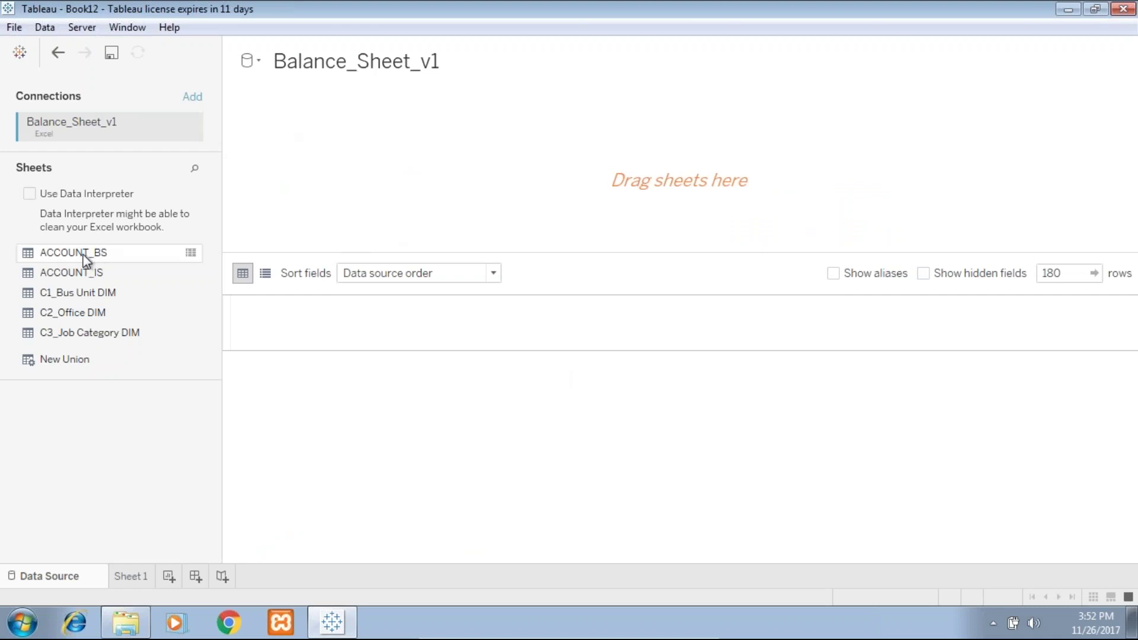
left_click_drag(81, 254, 376, 193)
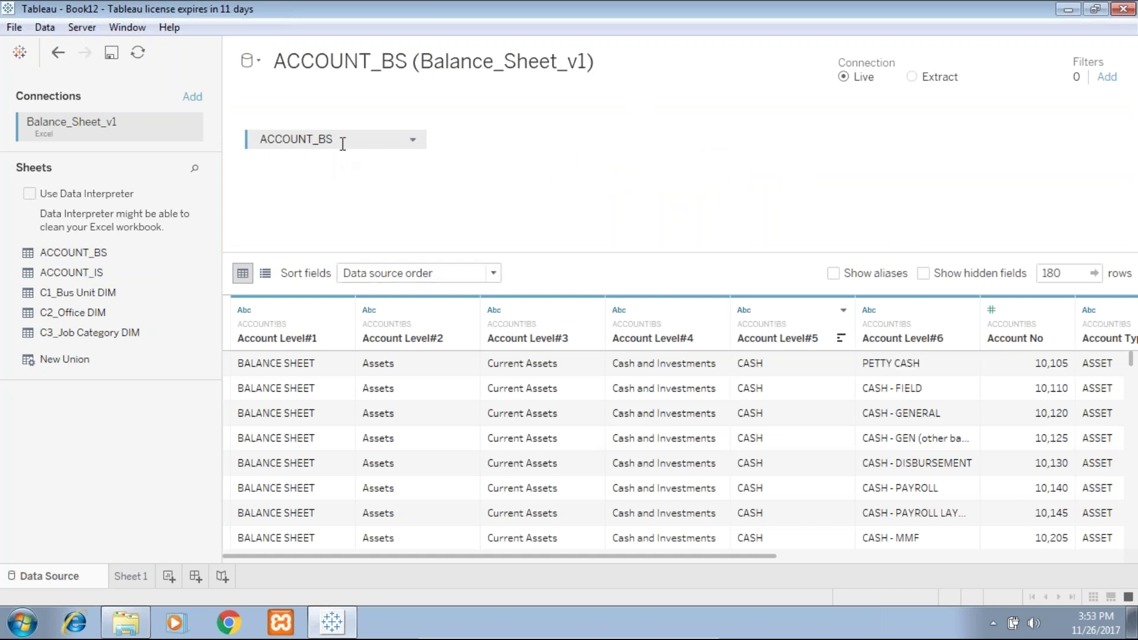
left_click(131, 575)
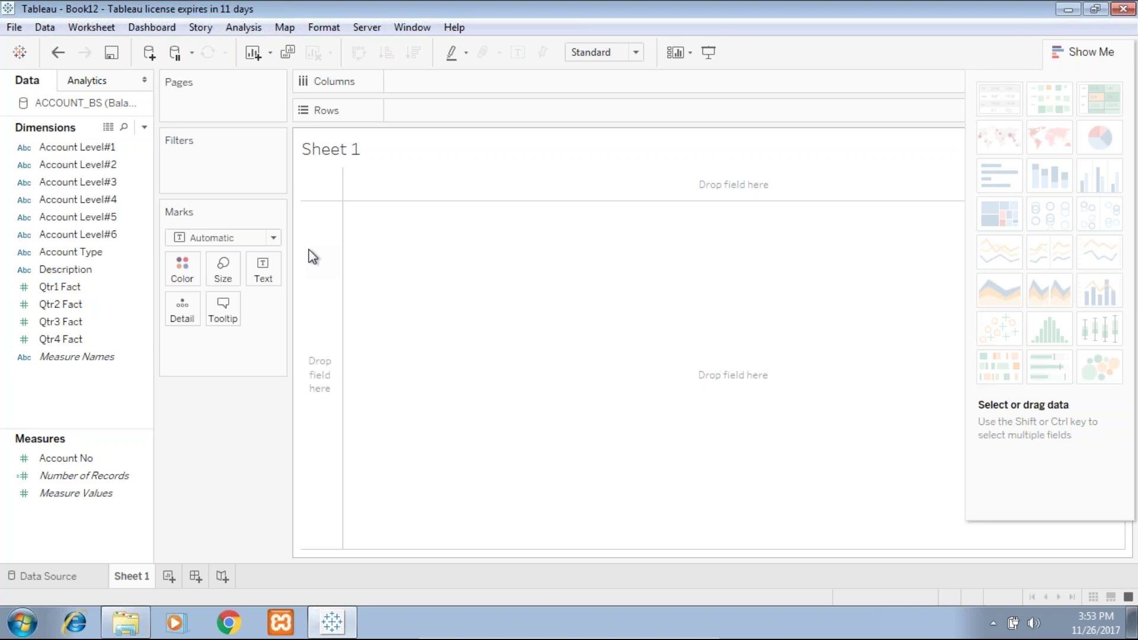
left_click(83, 201)
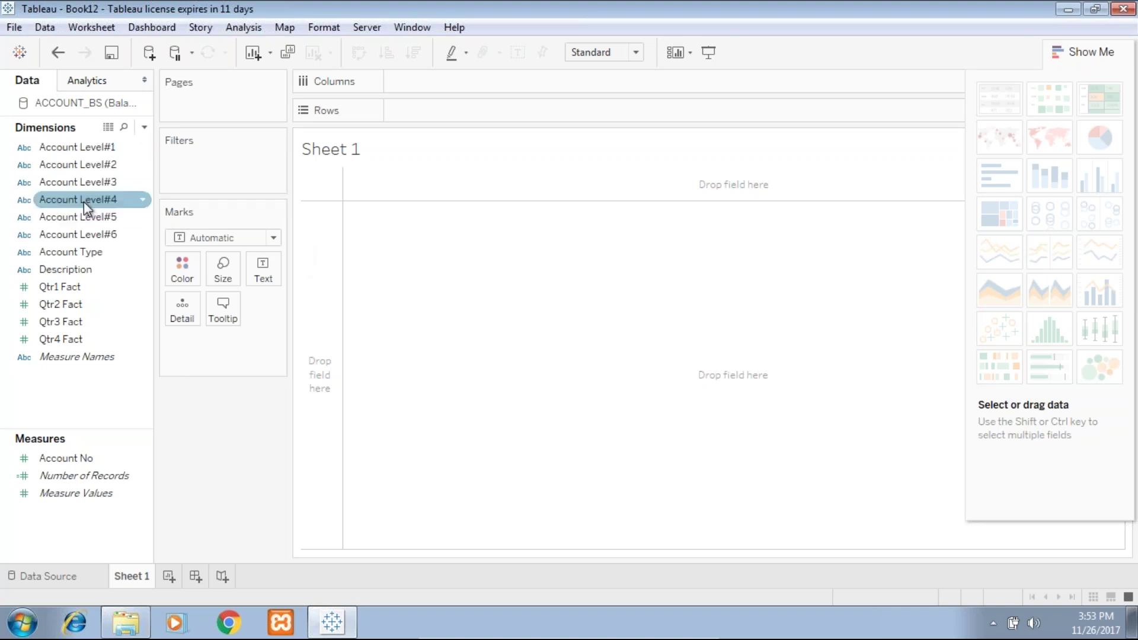
left_click(88, 161)
left_click(81, 217)
left_click(92, 169)
left_click(86, 197)
left_click(93, 147)
left_click(81, 216)
left_click(99, 165)
left_click(82, 217)
key("Up")
key("Up")
key("Up")
key("Up")
key("Down")
key("Down")
key("Down")
- Combine the dimensions Account Level#1 through Account Level#6 into a hierarchy named Account Hierarchy
left_click(93, 170)
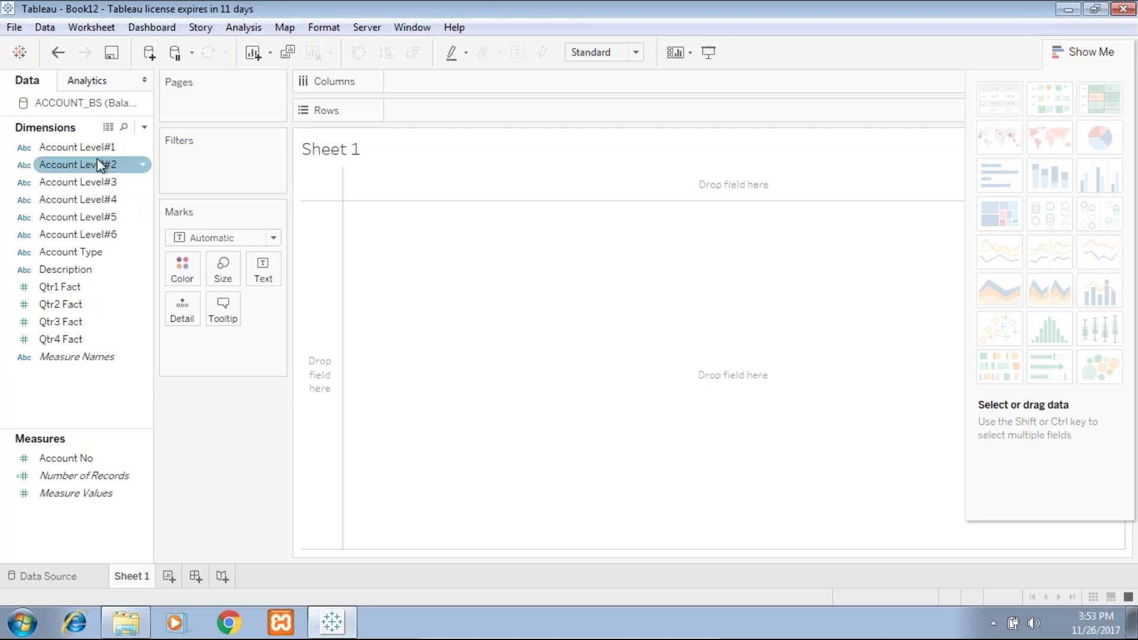
left_click(90, 234, "shift")
left_click_drag(94, 193, 94, 146)
left_click(478, 296)
type("Account")
key("Return")
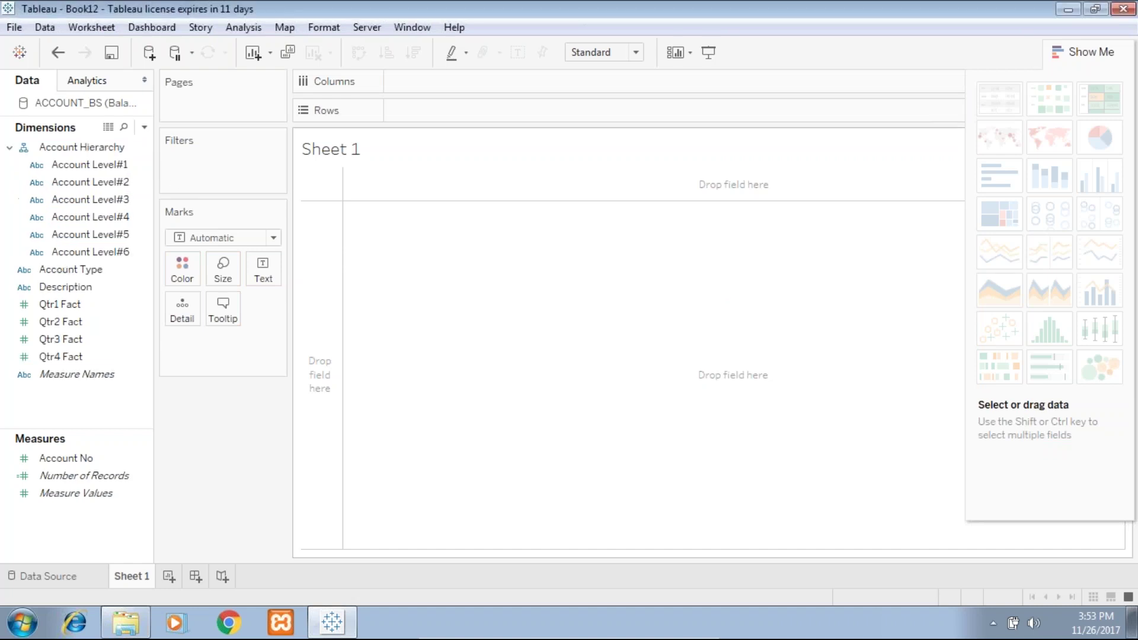
- Move Qtr1 Fact through Qtr4 Fact to the measures and convert Account No to a dimension
left_click(89, 288)
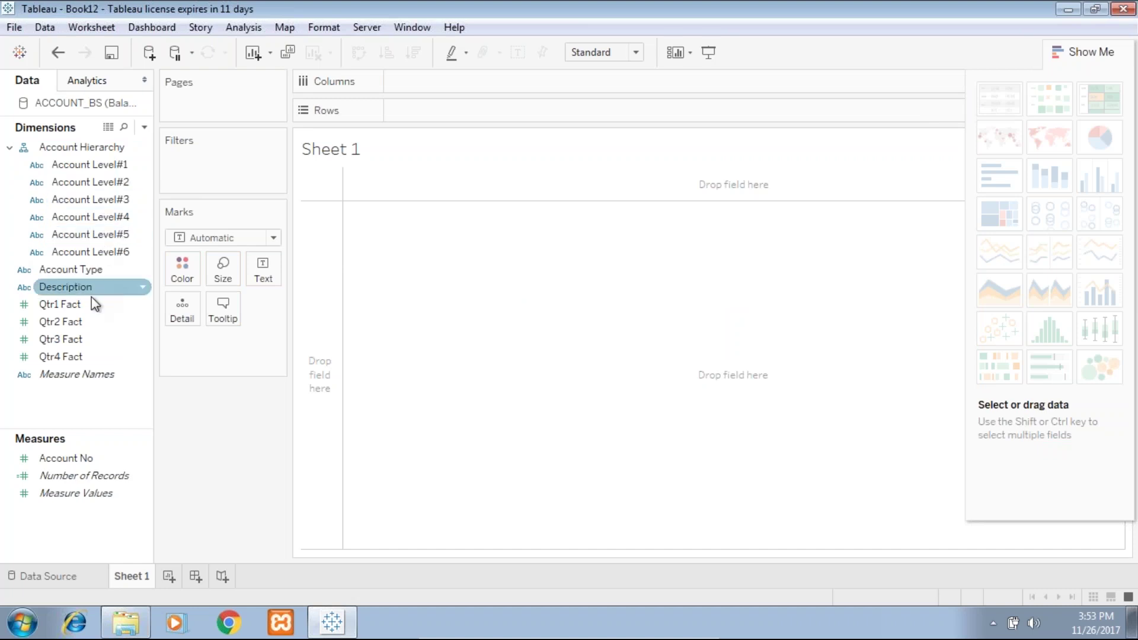
left_click(92, 302)
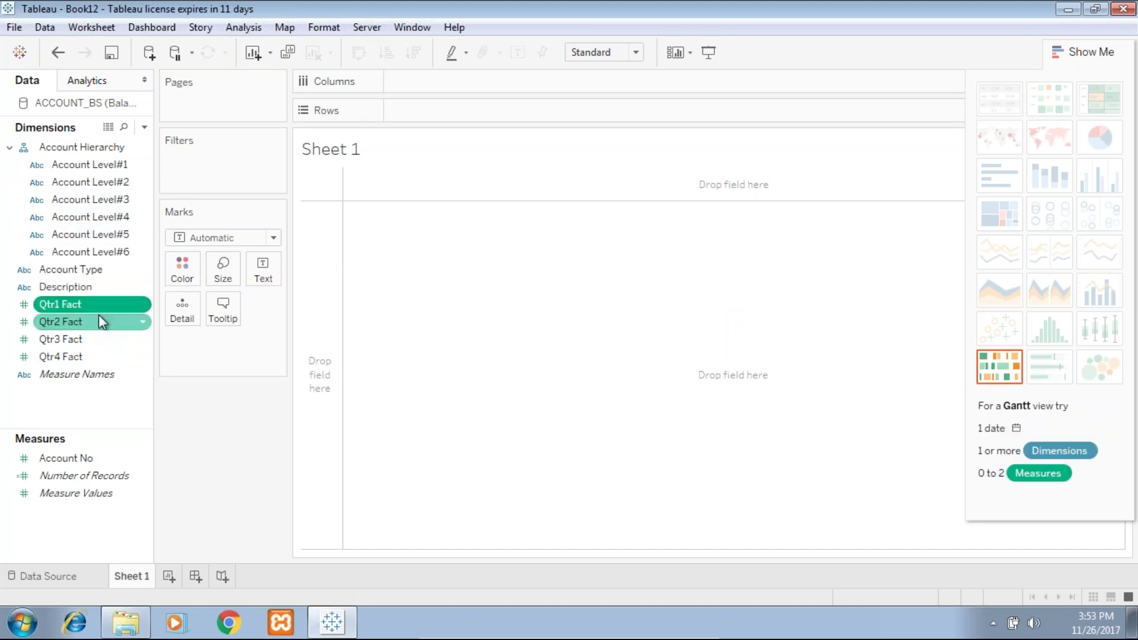
left_click(88, 356, "shift")
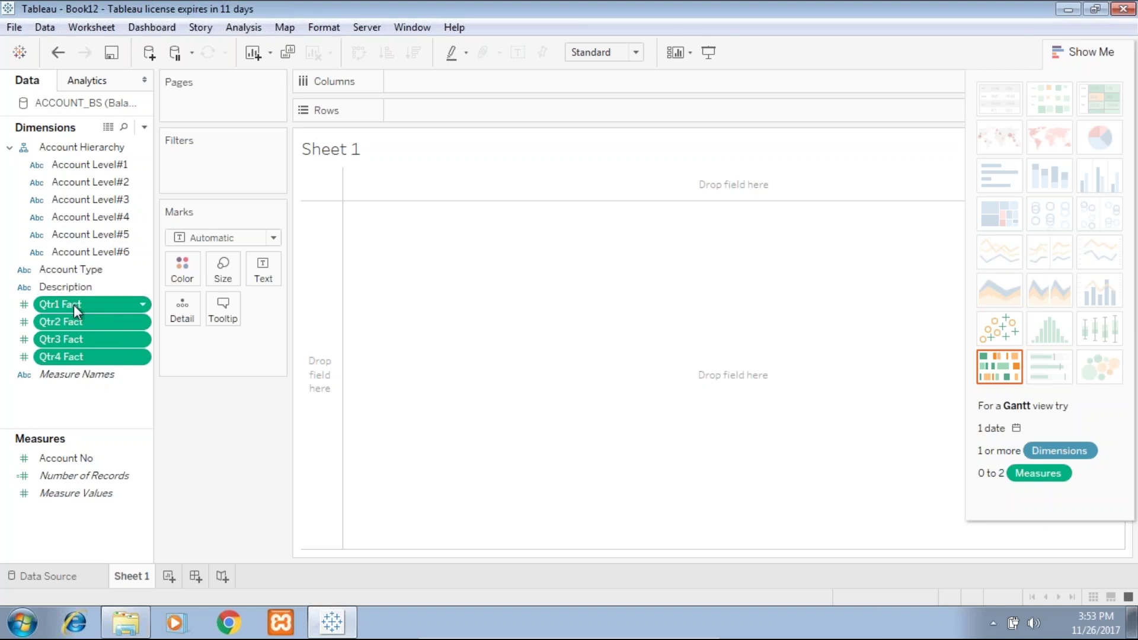
left_click_drag(73, 314, 72, 526)
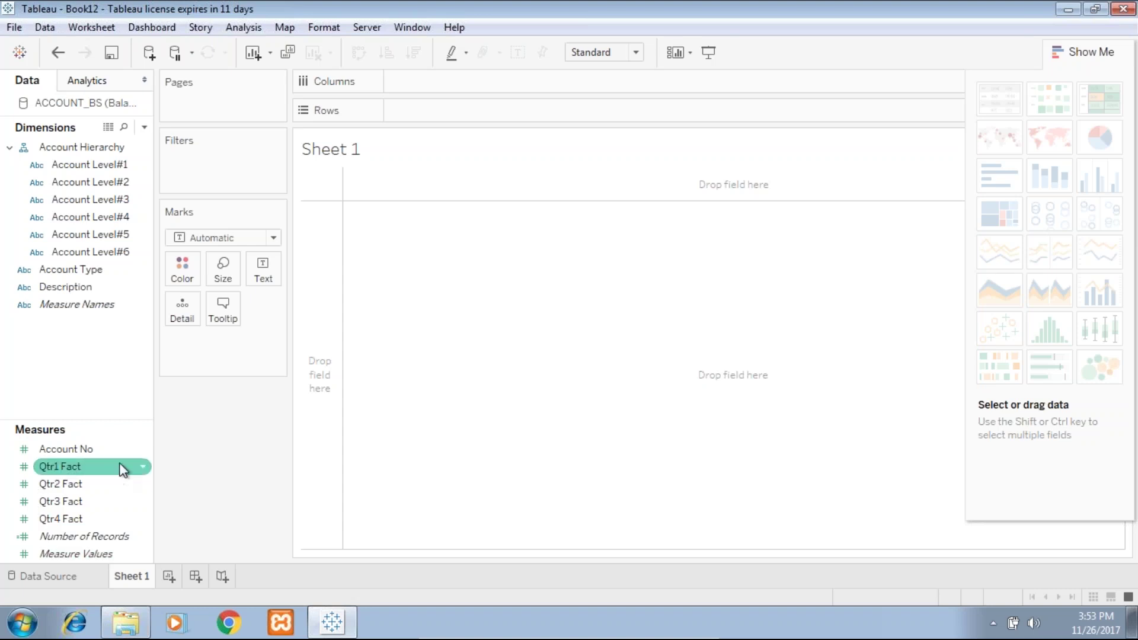
left_click(144, 450)
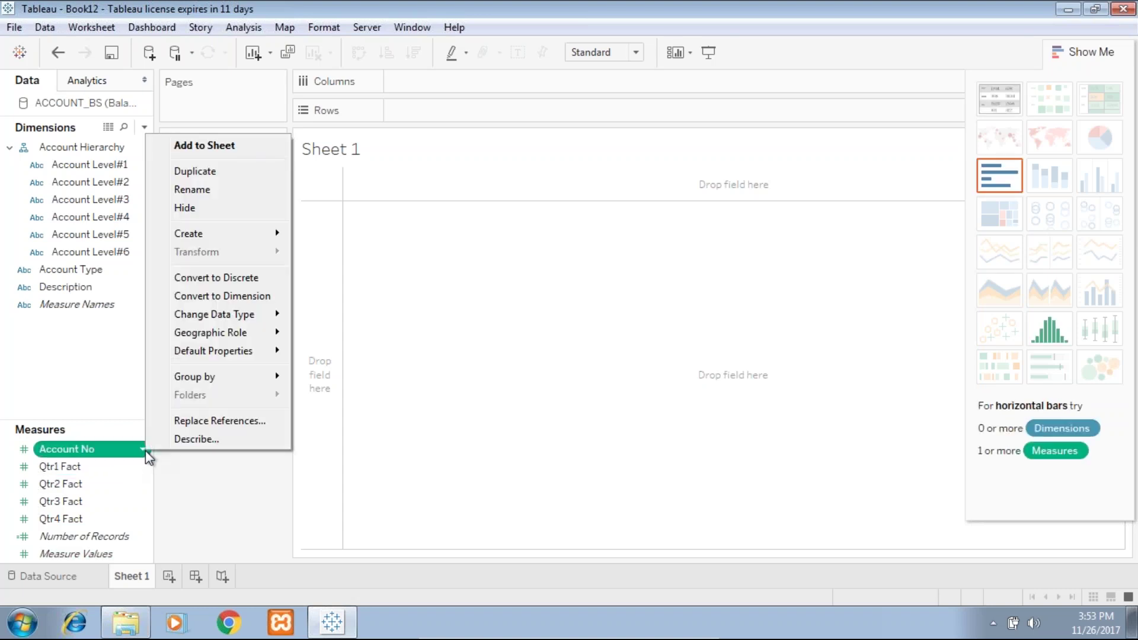
left_click(211, 295)
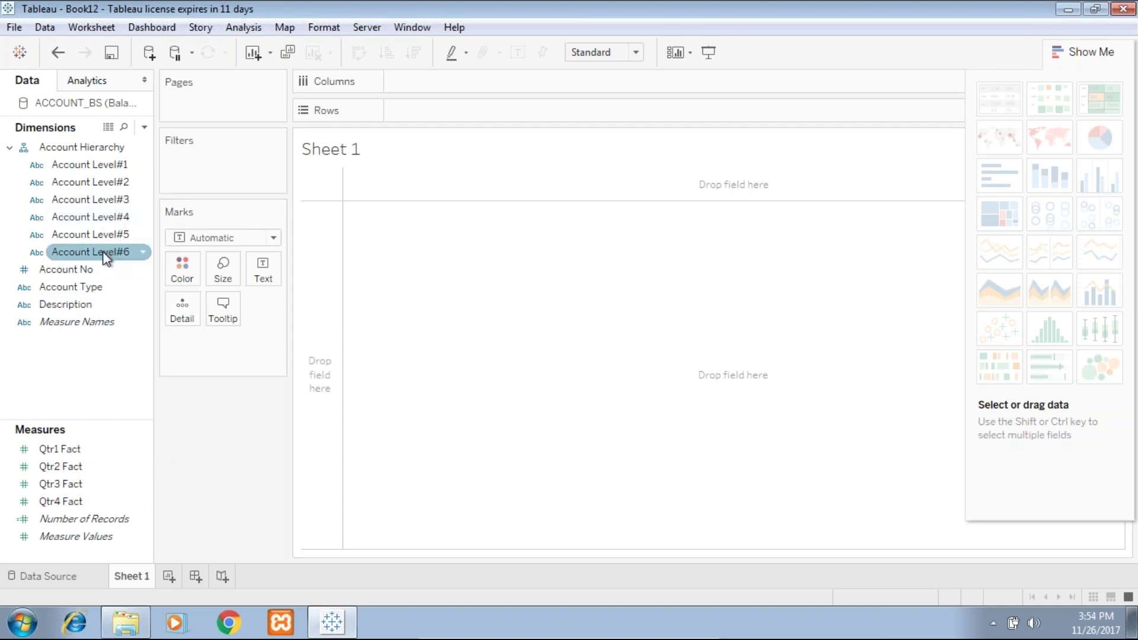
- Place Account Level#6 on rows and filter the view by Account Level#5 to keep only CASH
left_click_drag(107, 256, 473, 110)
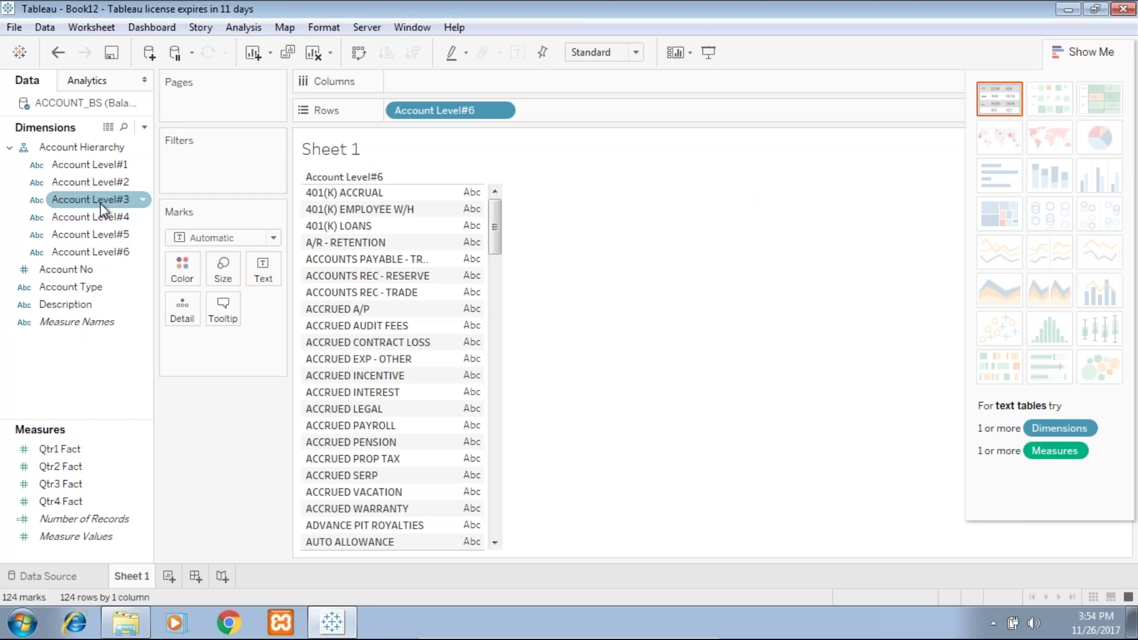
left_click_drag(83, 238, 213, 169)
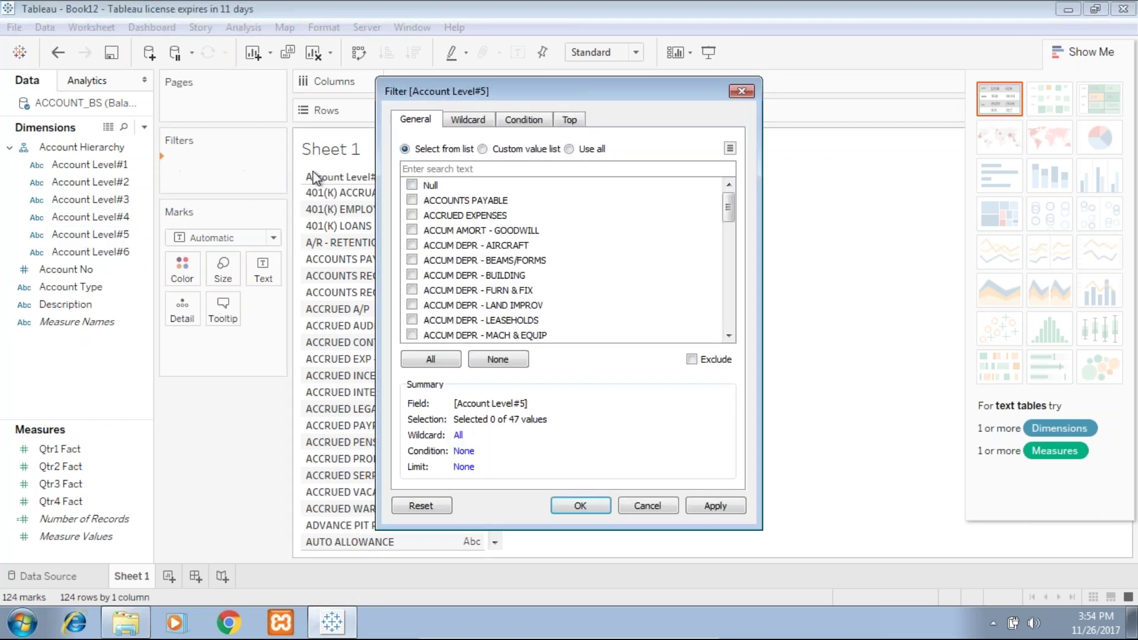
left_click(420, 168)
type("Cash")
left_click(411, 184)
left_click(714, 505)
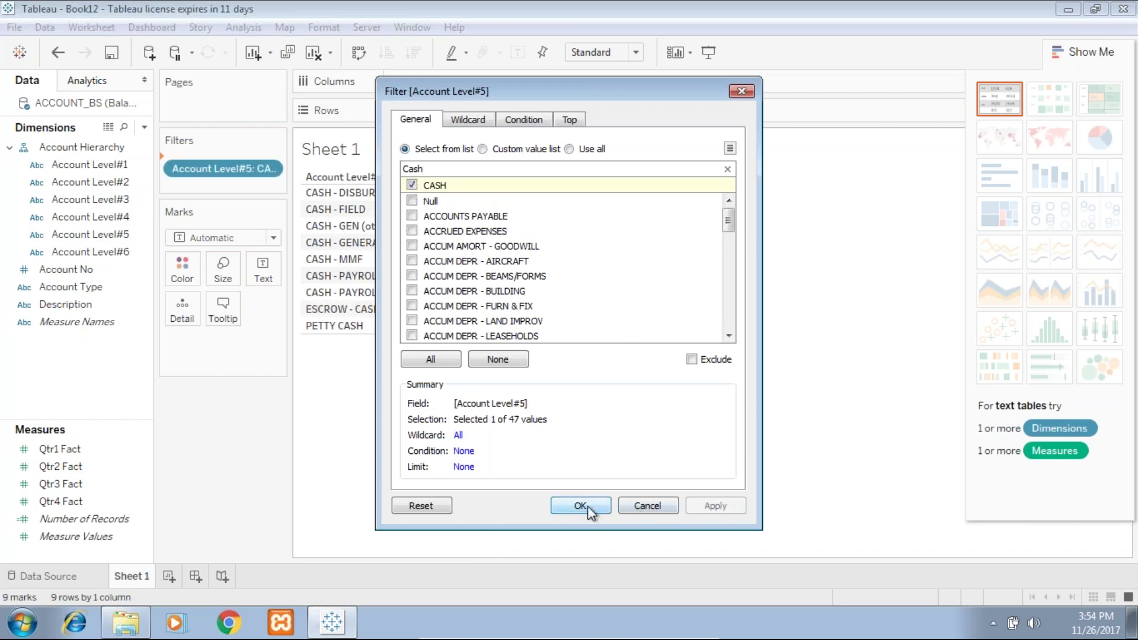
left_click(580, 506)
- Add Qtr1 Fact to the table as the value for each Account Level#6 row
left_click(93, 451)
left_click_drag(93, 459, 466, 276)
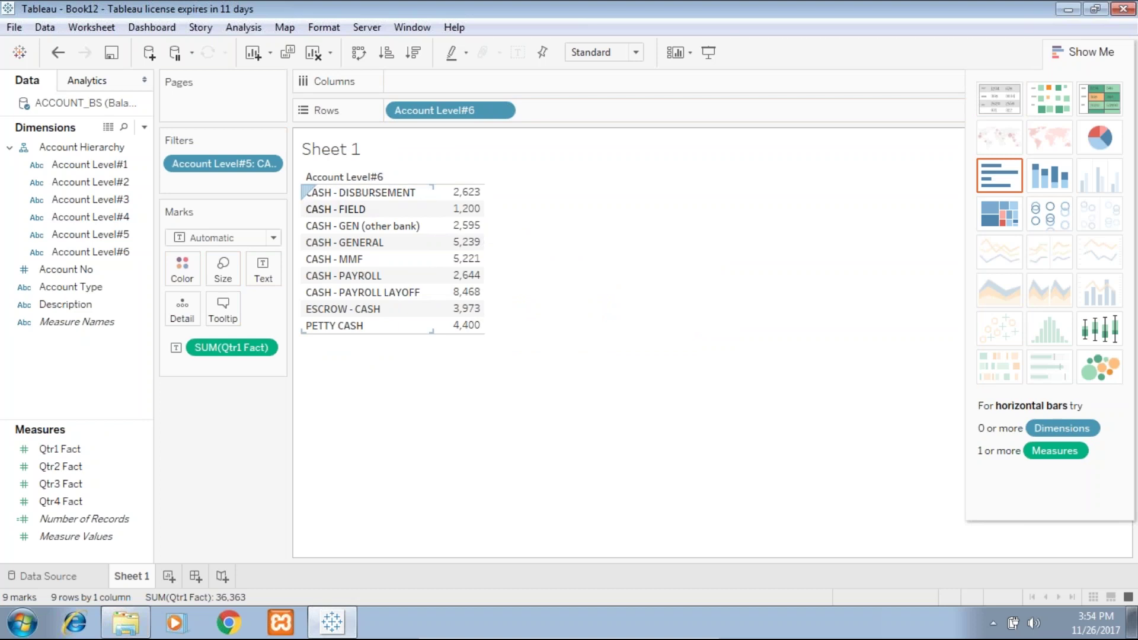
- Group all Account Level#6 rows in the table except ESCROW - CASH
left_click(348, 312)
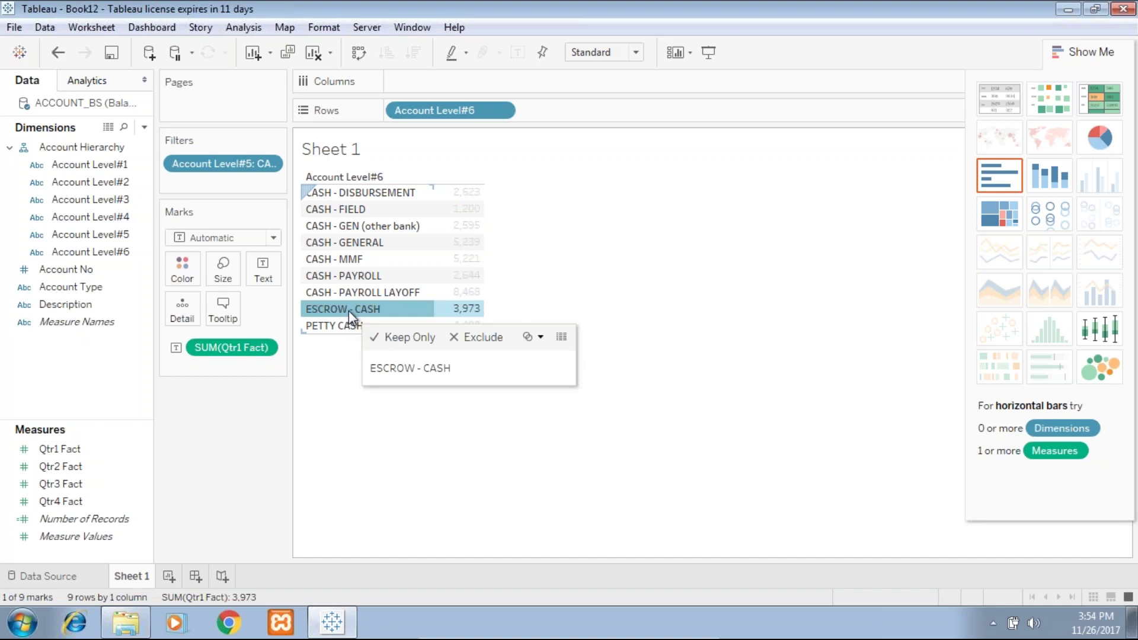
left_click(376, 191)
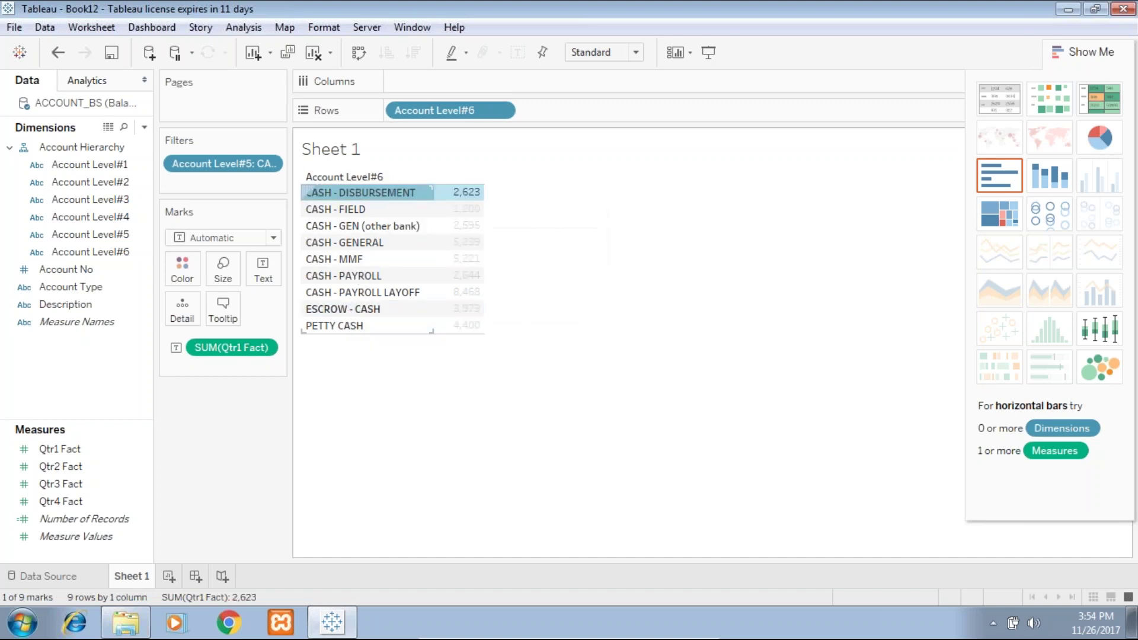
left_click(334, 325, "shift")
left_click(365, 309, "ctrl")
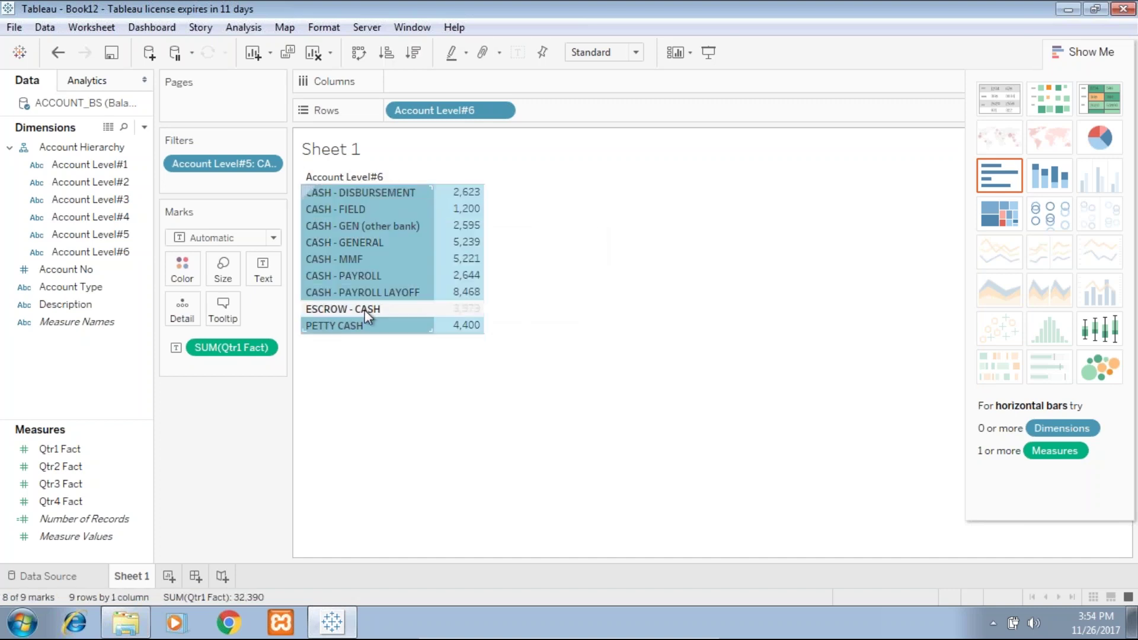
right_click(406, 275)
left_click(449, 342)
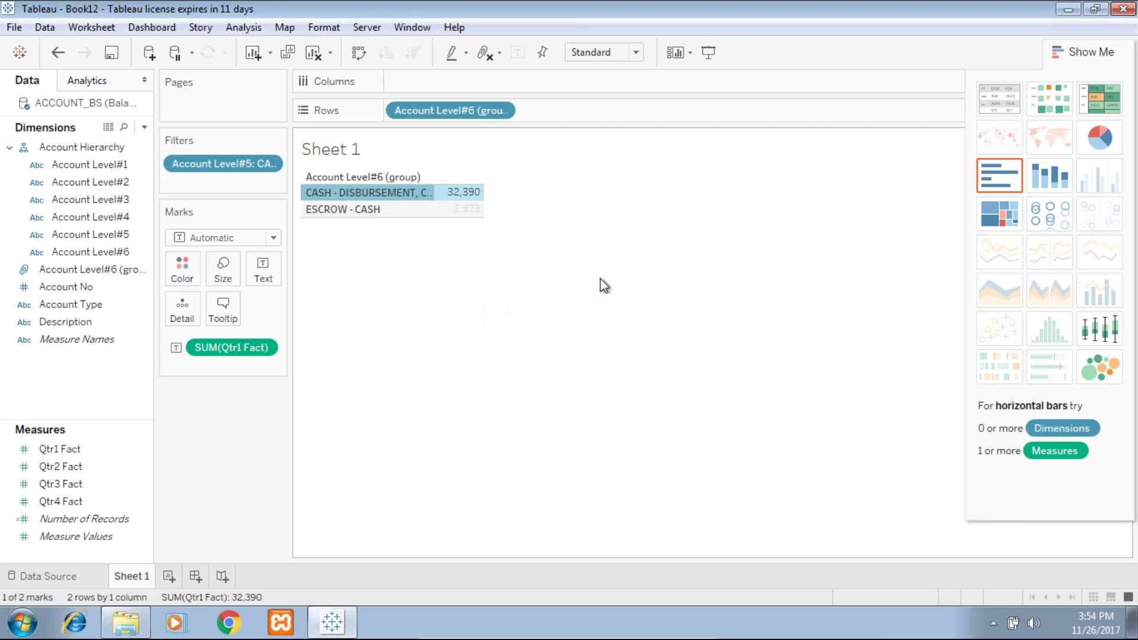
- Set the alias of the grouped cash accounts to Cash Internal
right_click(401, 195)
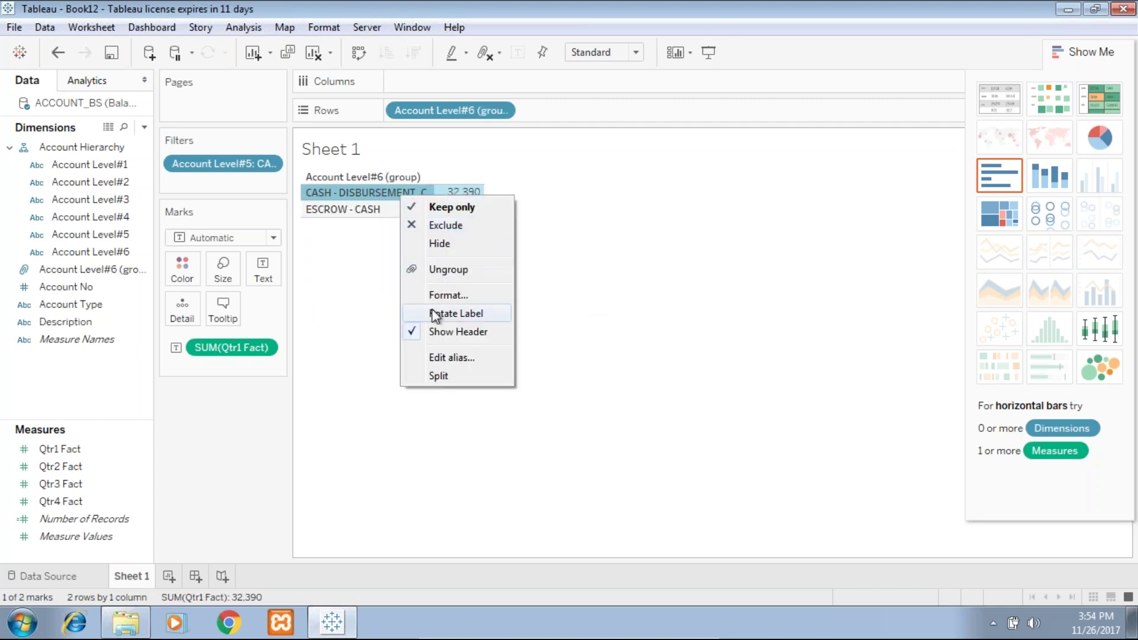
left_click(438, 357)
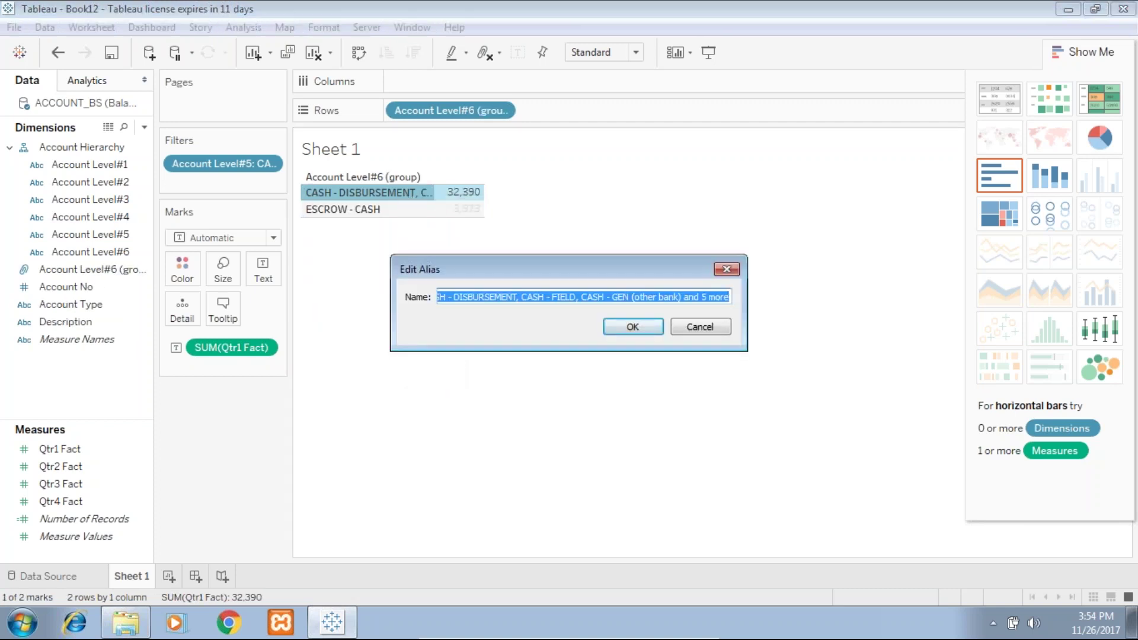
type("Cash")
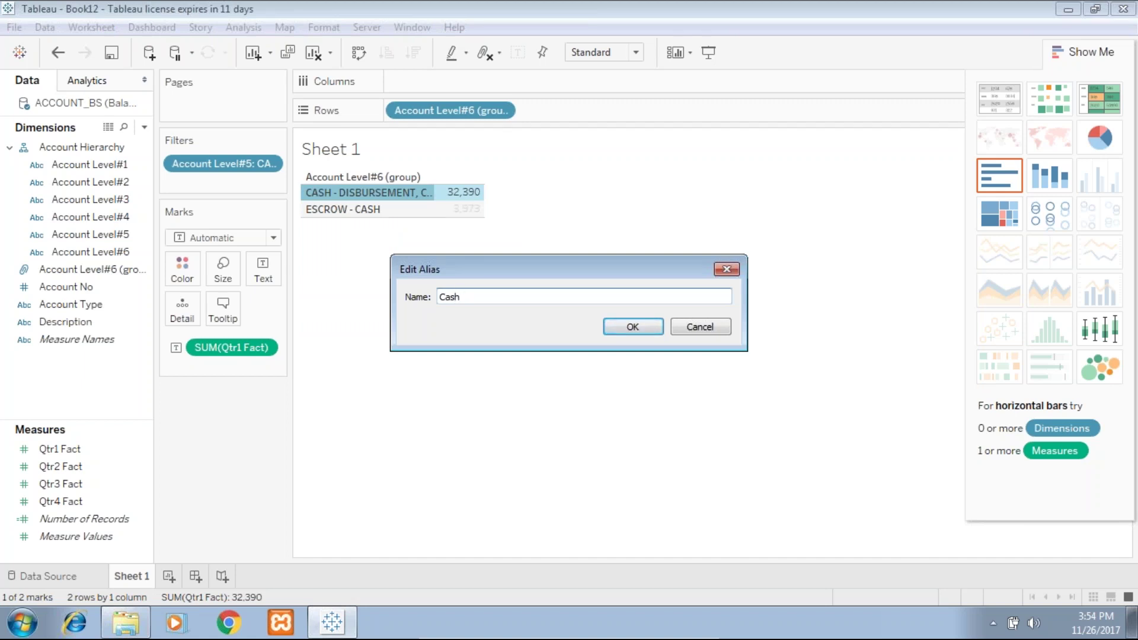
type(" Internal")
key("Return")
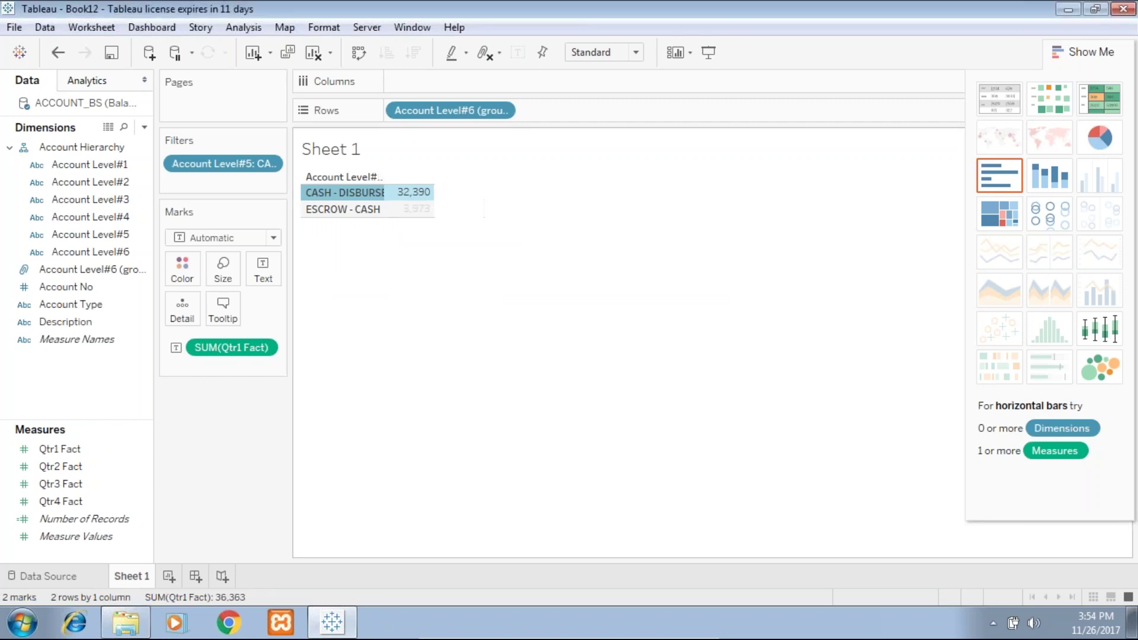
left_click(331, 208)
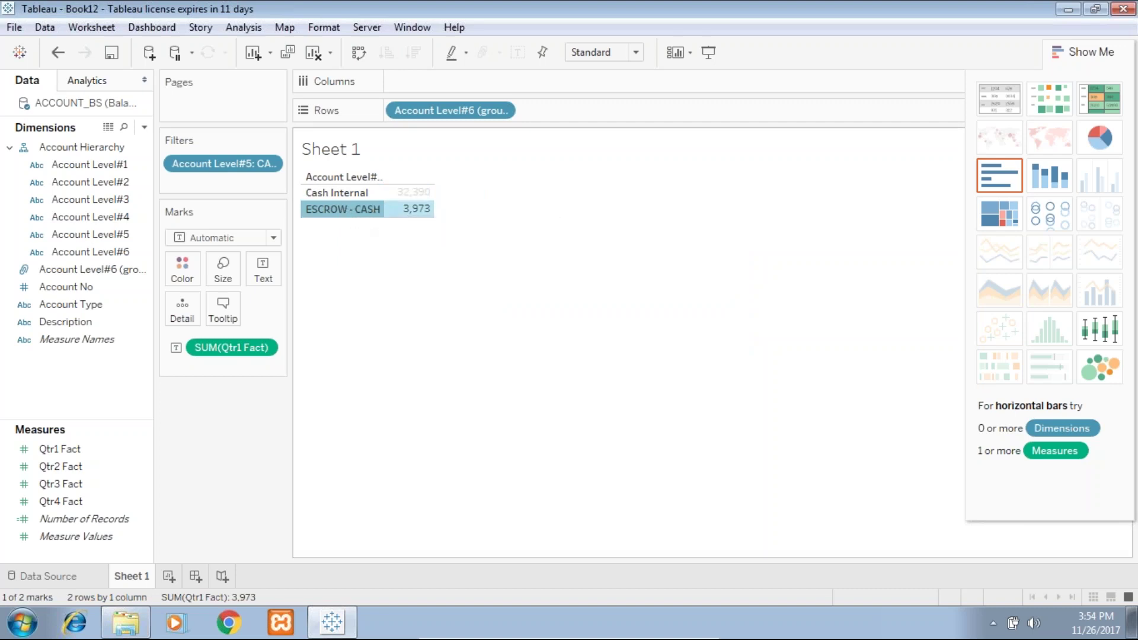
- Turn the table into a pie chart and fit it to Entire View
left_click(1101, 140)
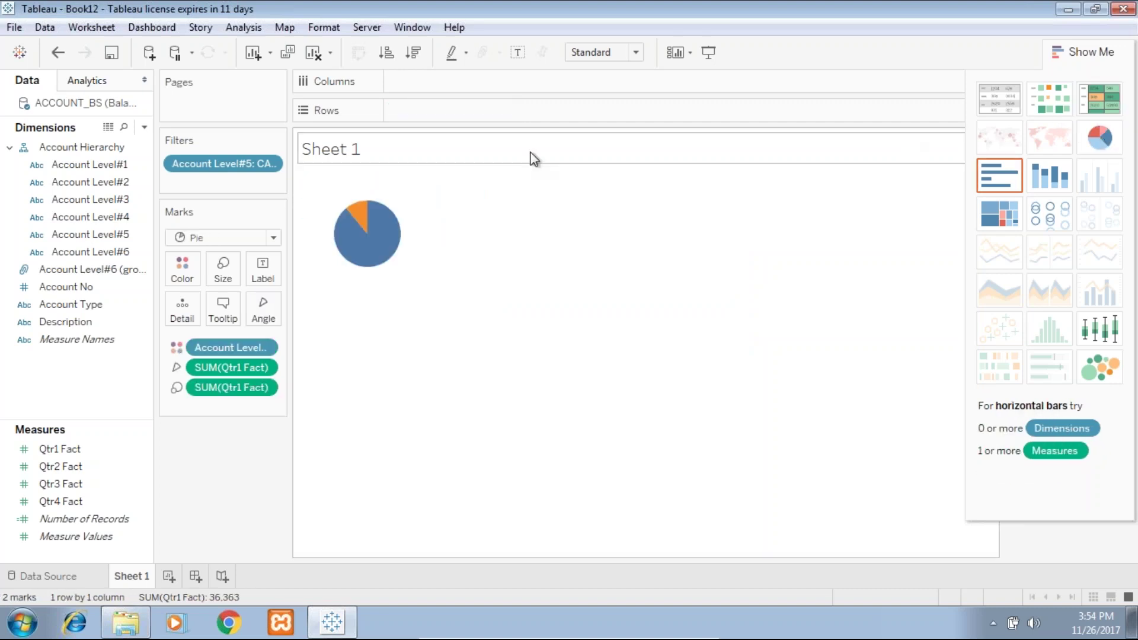
left_click(614, 53)
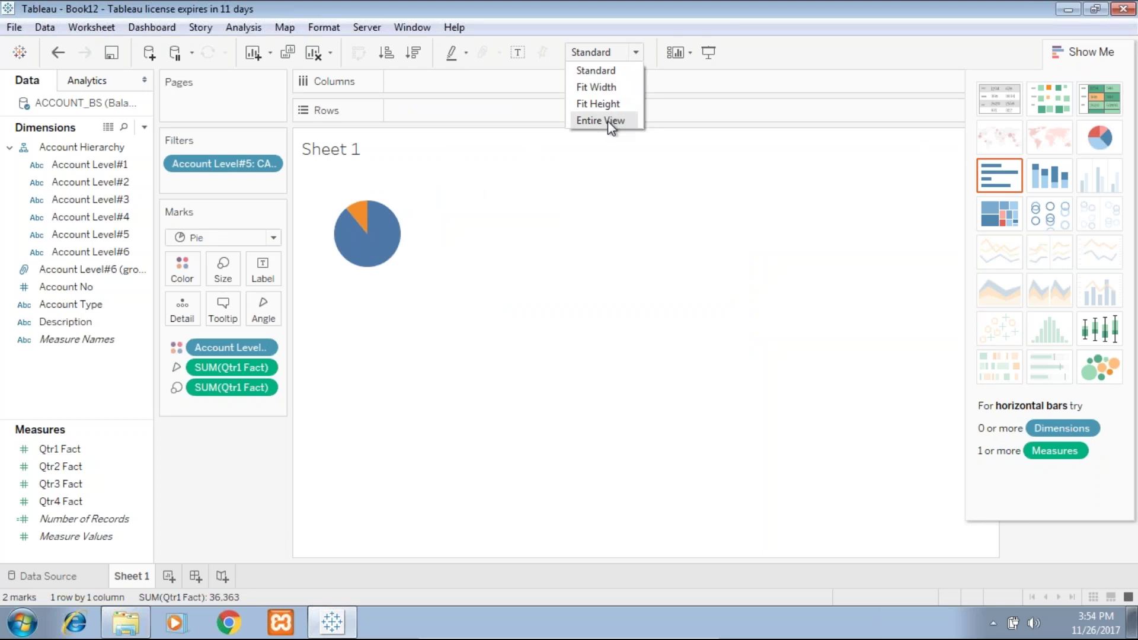
left_click(608, 121)
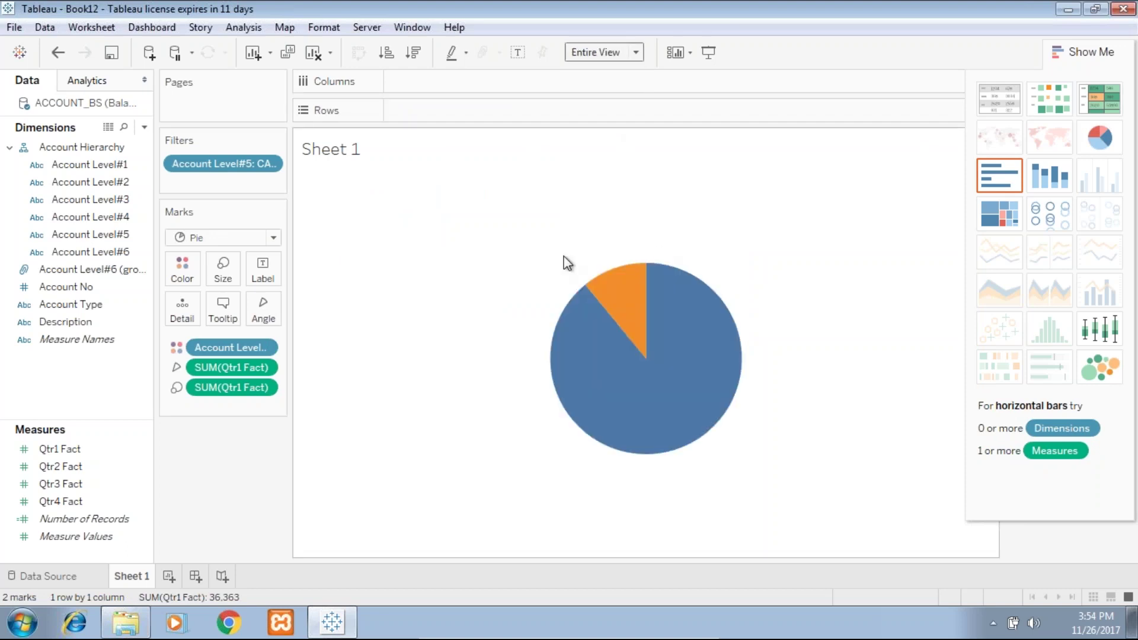
- Label the pie slices with their Qtr1 Fact values
left_click(60, 449)
left_click_drag(60, 449, 261, 272)
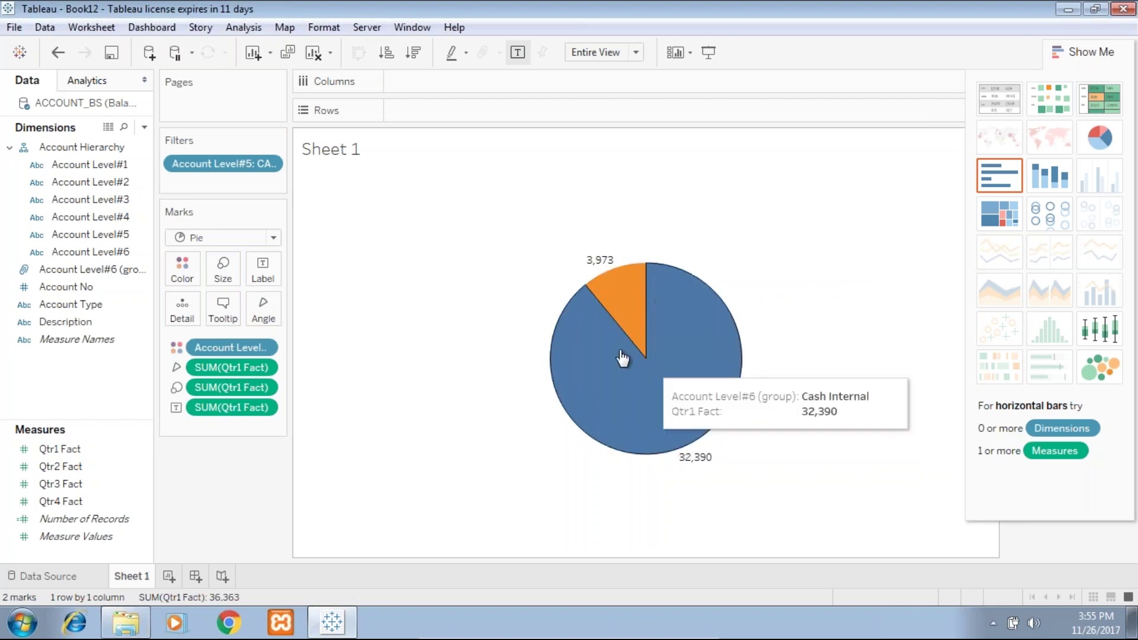
- Show the Qtr1 Fact labels on the pie slices as Percent of Total
right_click(261, 407)
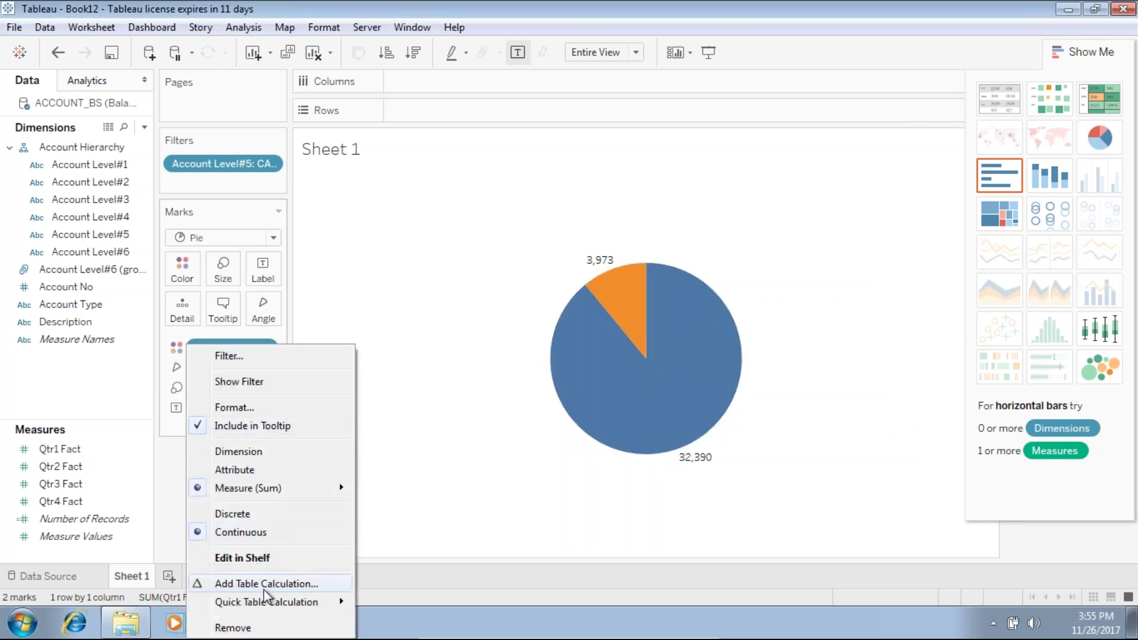
mouse_move(279, 601)
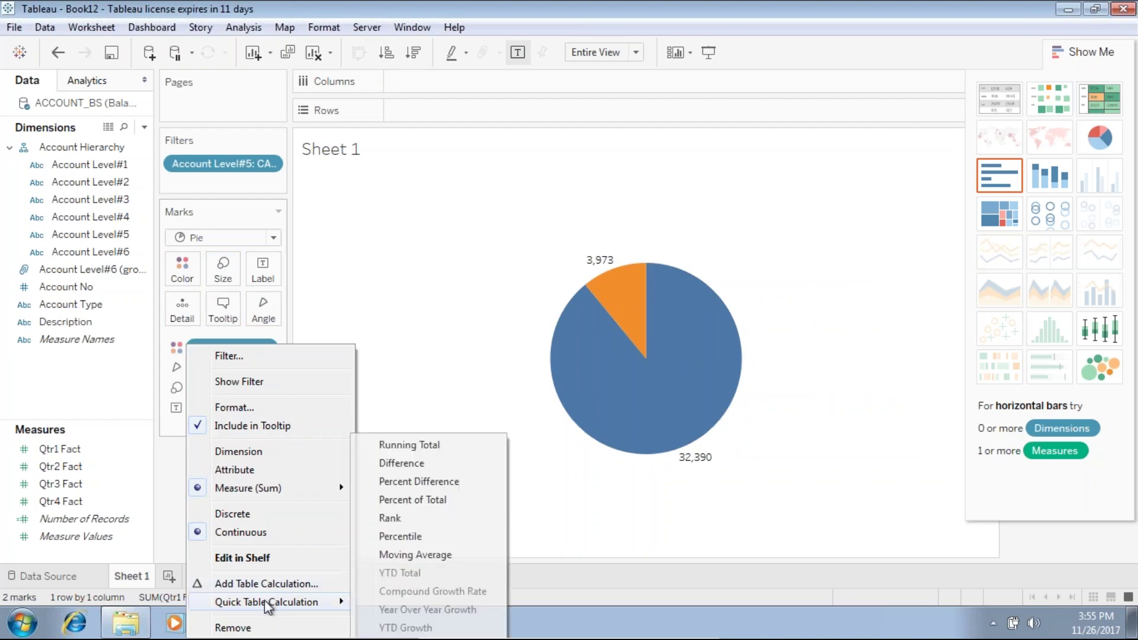
left_click(433, 501)
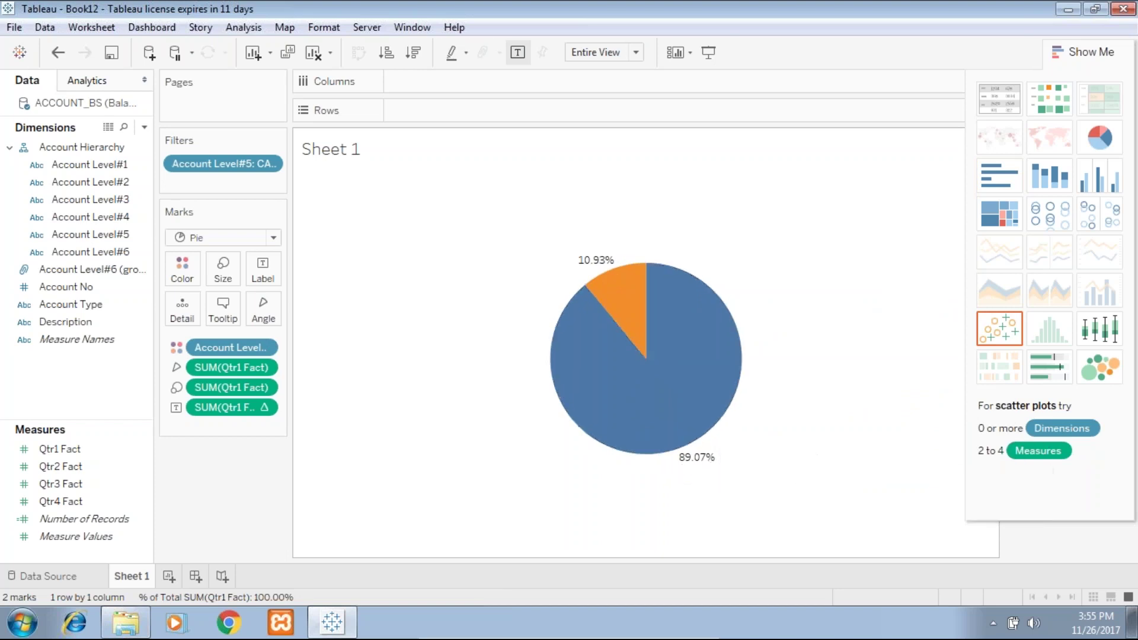
mouse_move(711, 453)
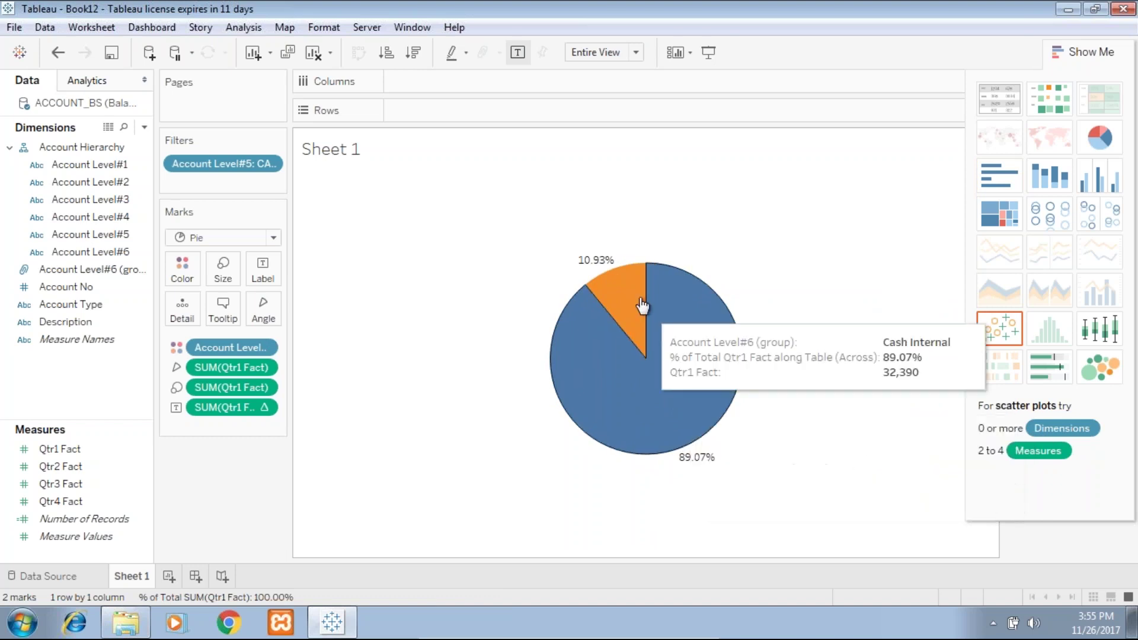
mouse_move(606, 270)
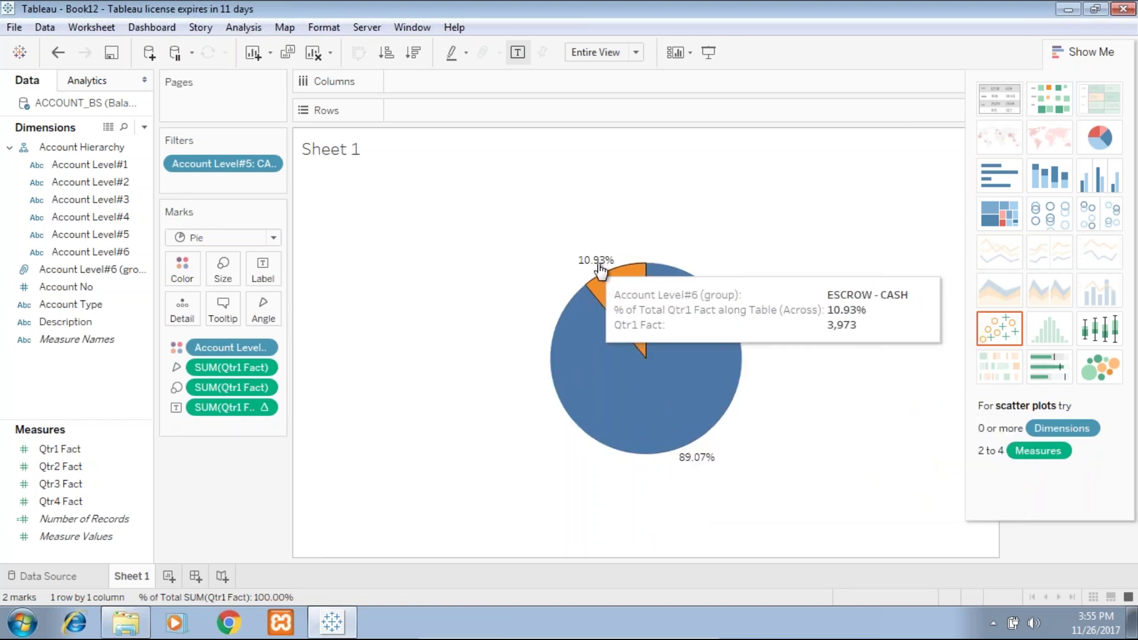
- Add the Account Level#6 (group) names to the pie slice labels
left_click_drag(105, 237, 263, 271)
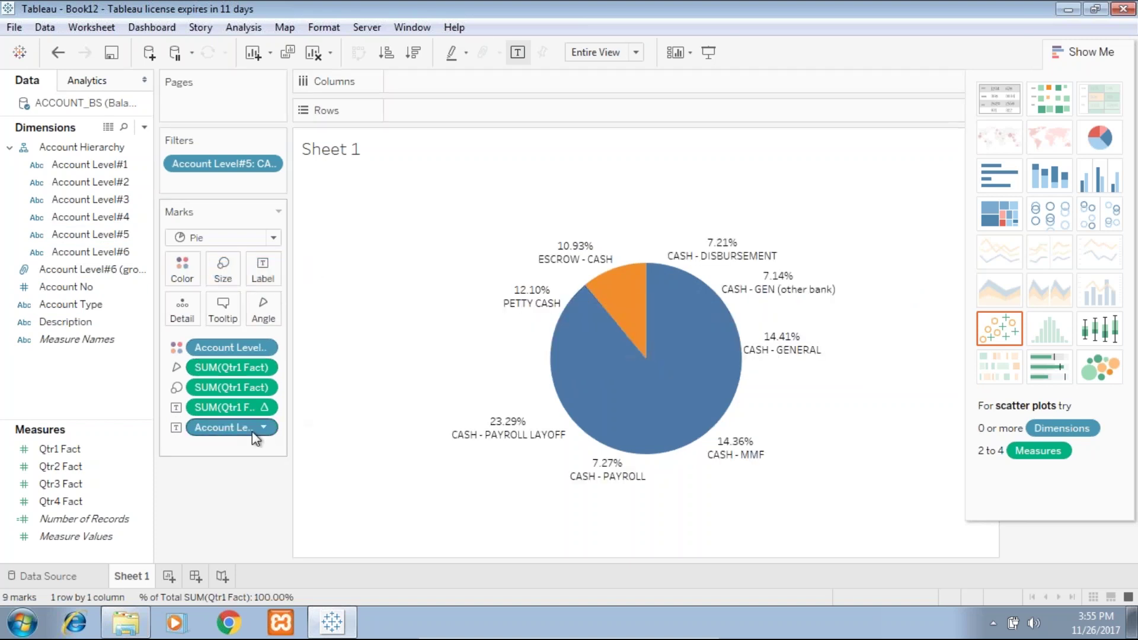
left_click_drag(246, 428, 220, 498)
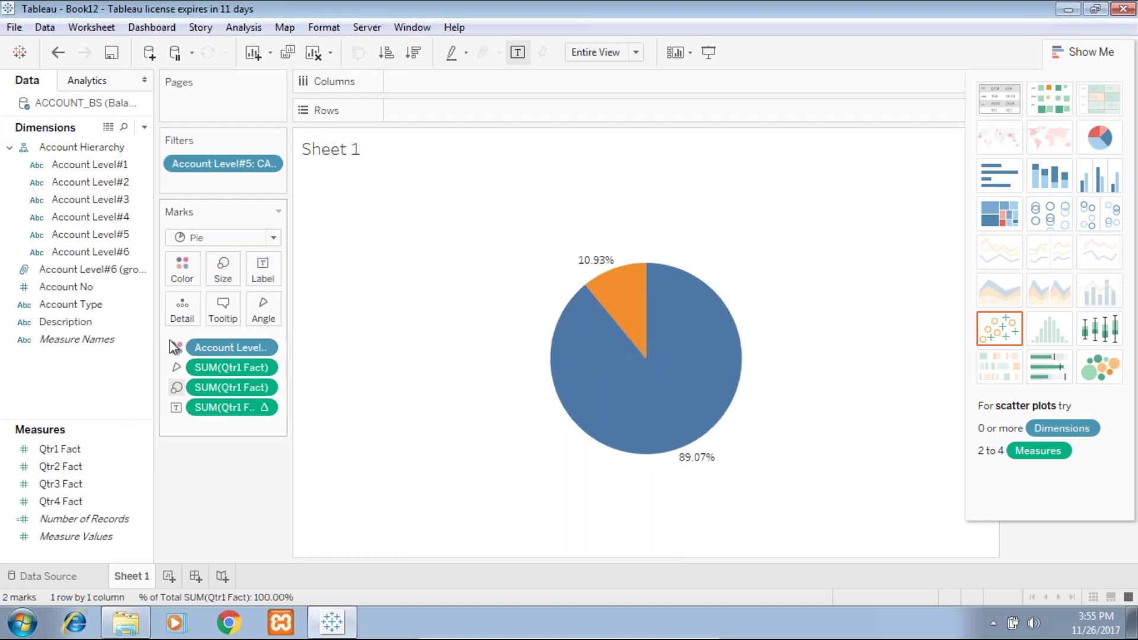
left_click_drag(61, 272, 262, 268)
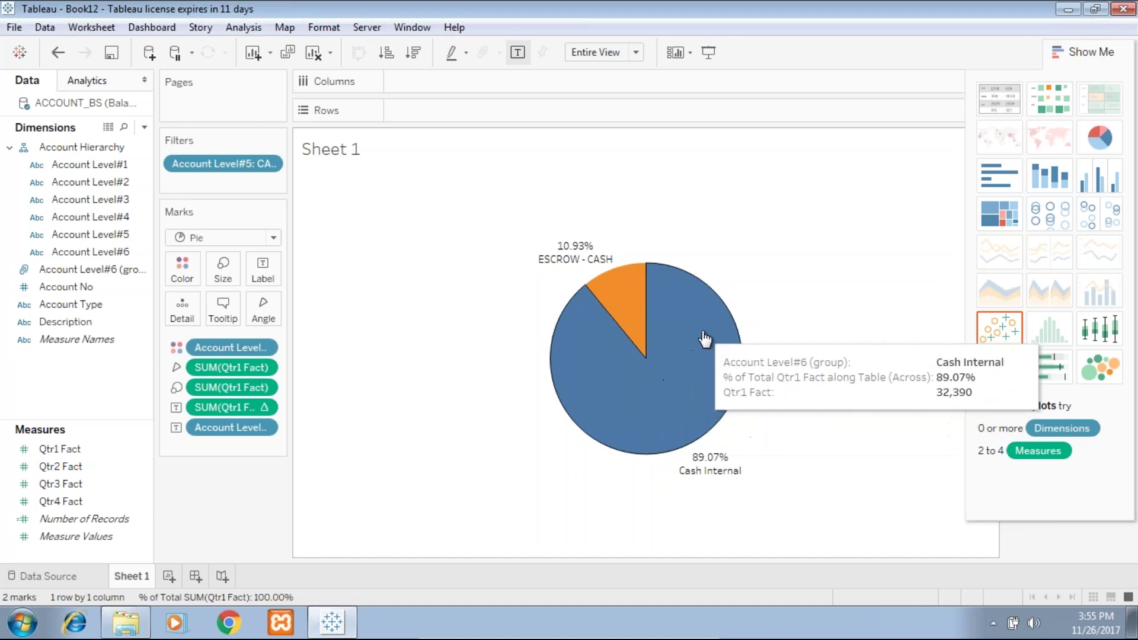
- Replace the sheet title of the pie chart with "Cash Group Pie View"
double_click(352, 155)
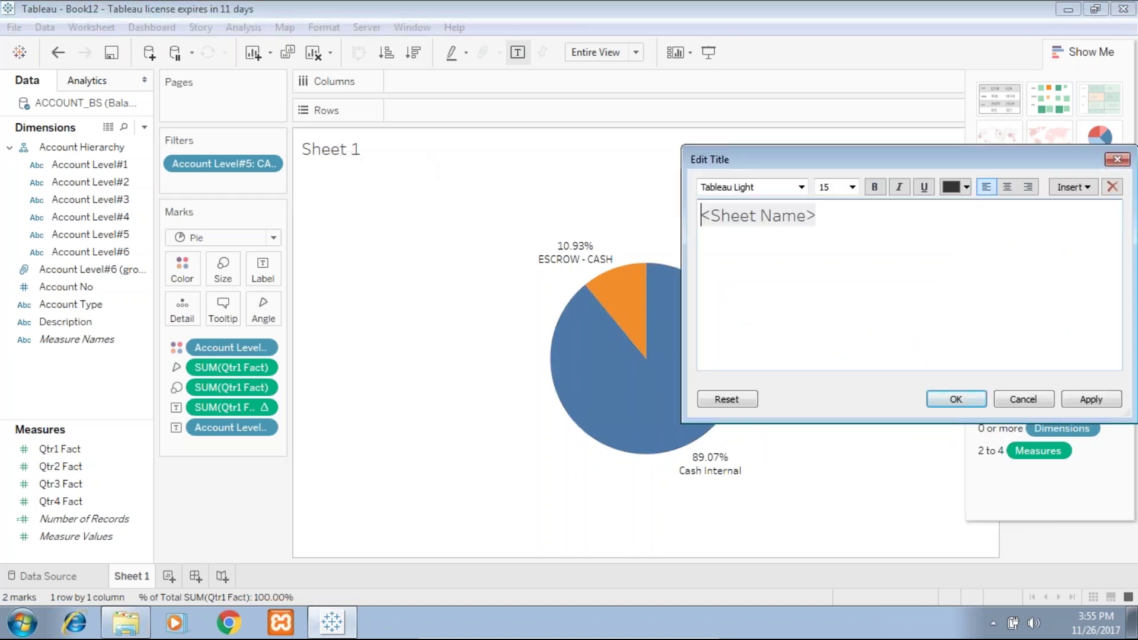
left_click_drag(856, 223, 663, 220)
type("Cash")
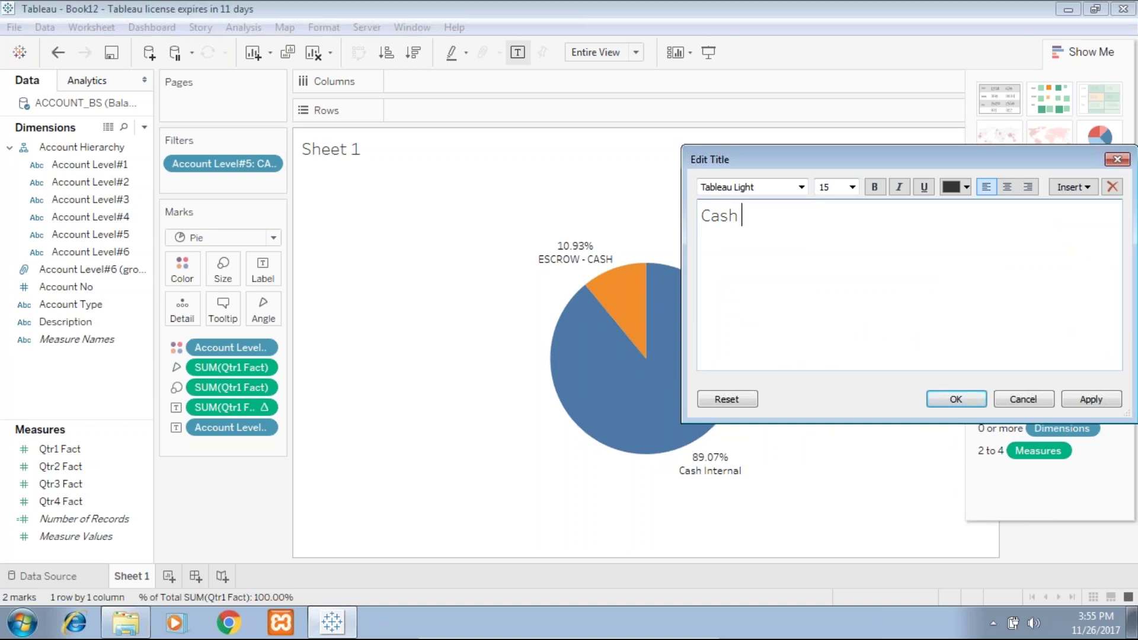
type(" Group Pie View")
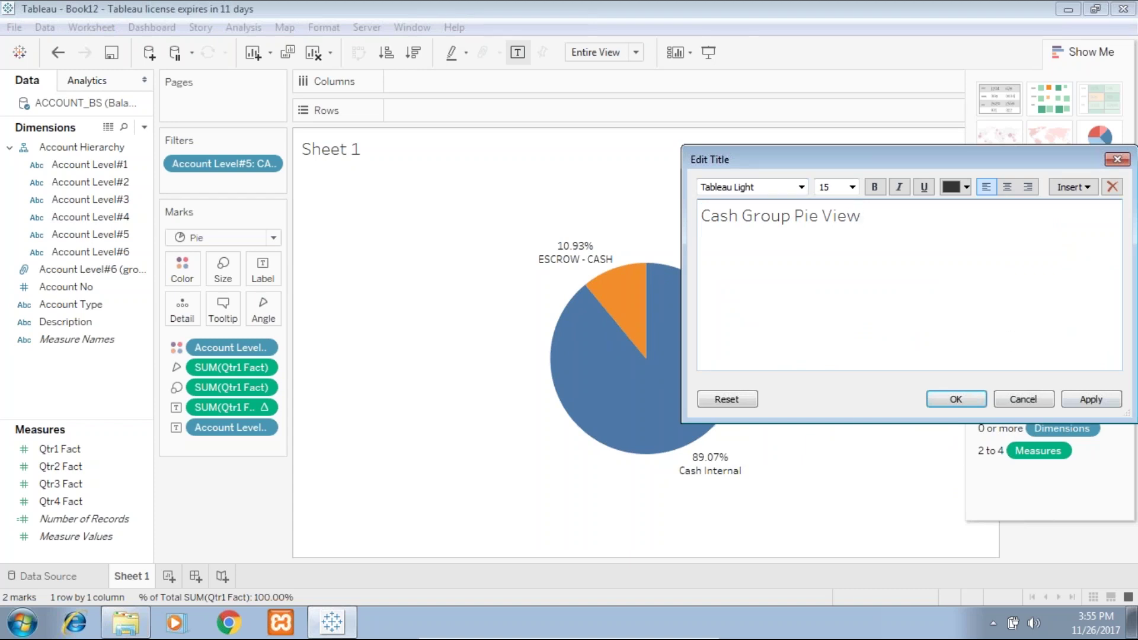
left_click(954, 399)
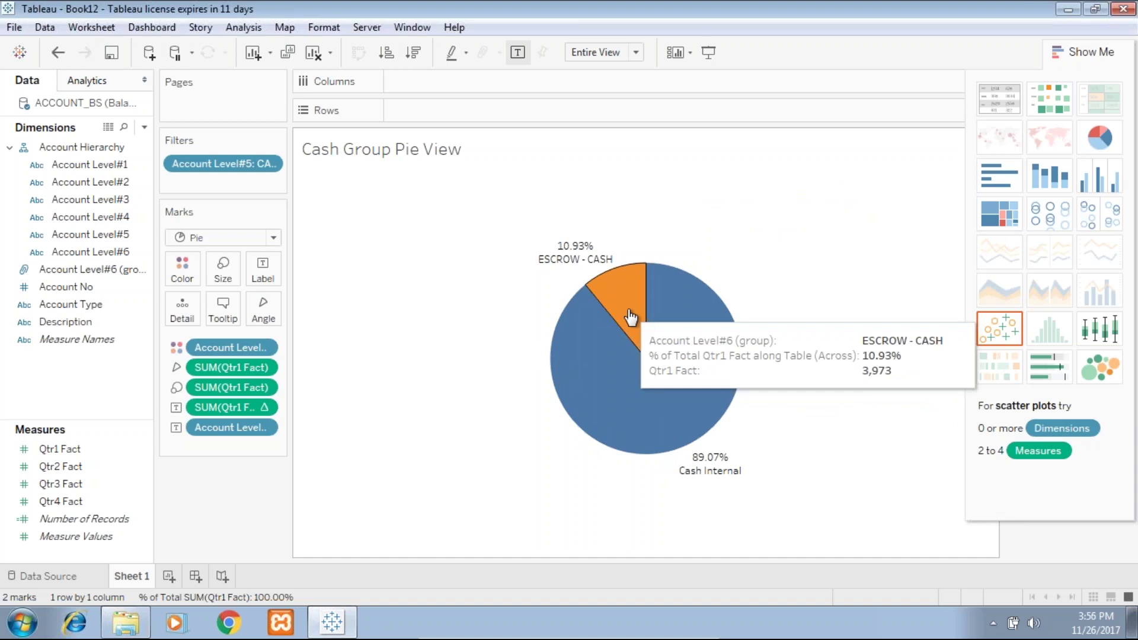
right_click(142, 579)
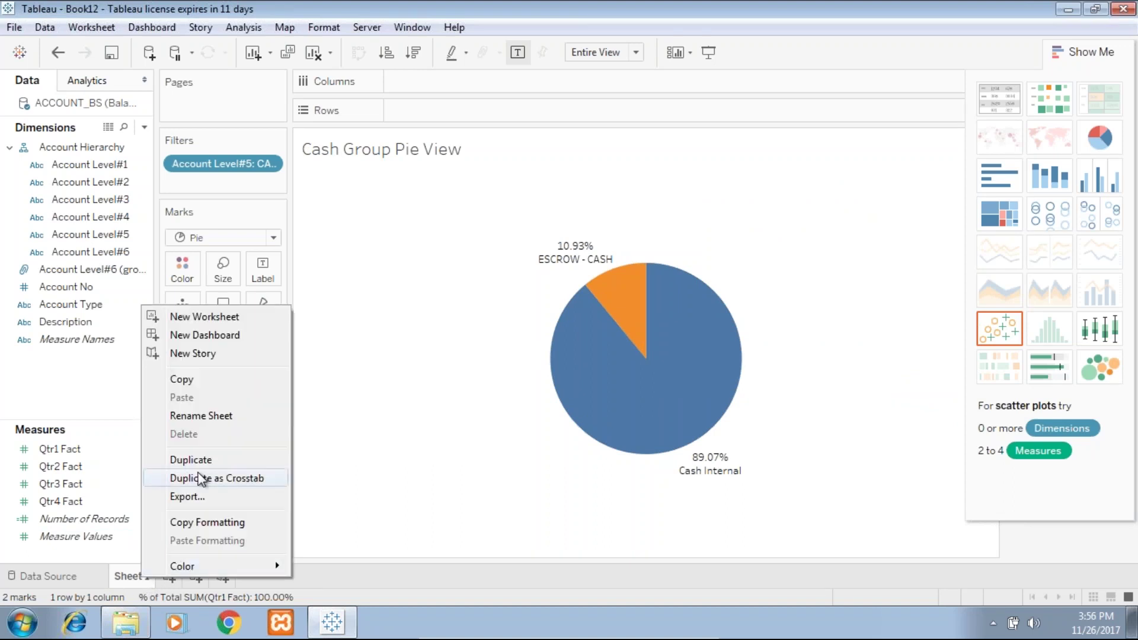
left_click(204, 459)
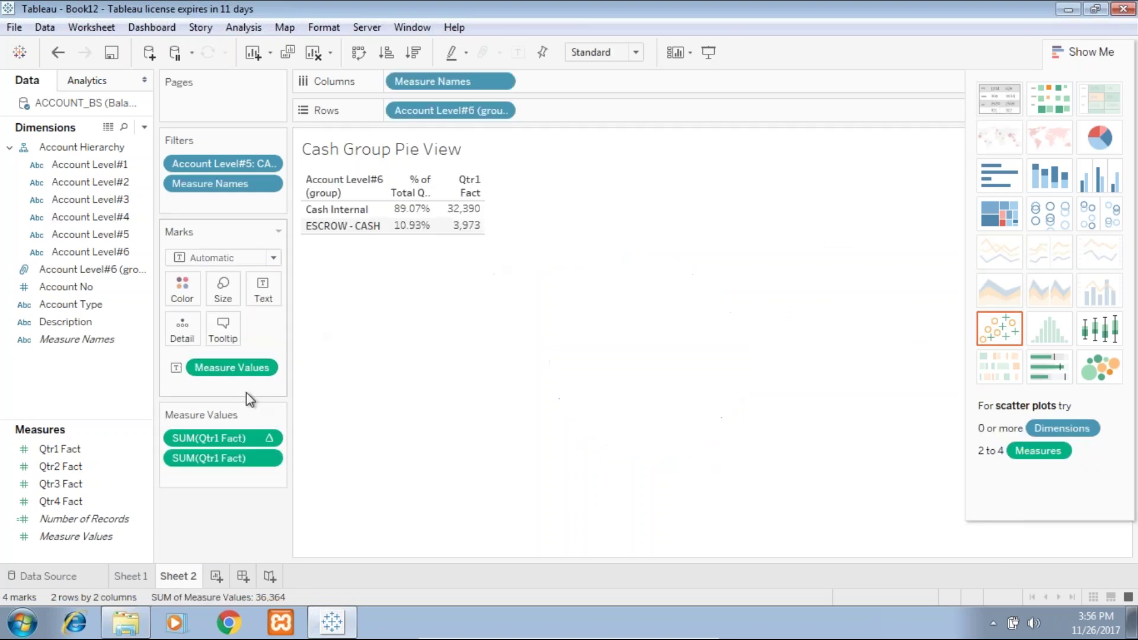
left_click_drag(424, 104, 216, 497)
left_click_drag(88, 252, 457, 126)
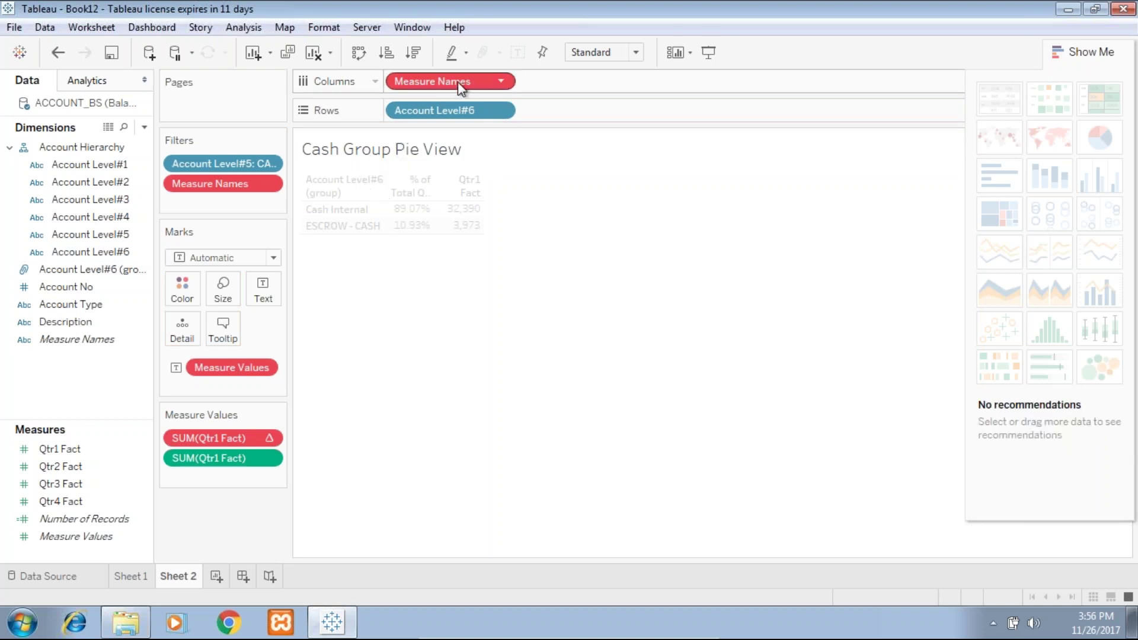
key("ctrl+z")
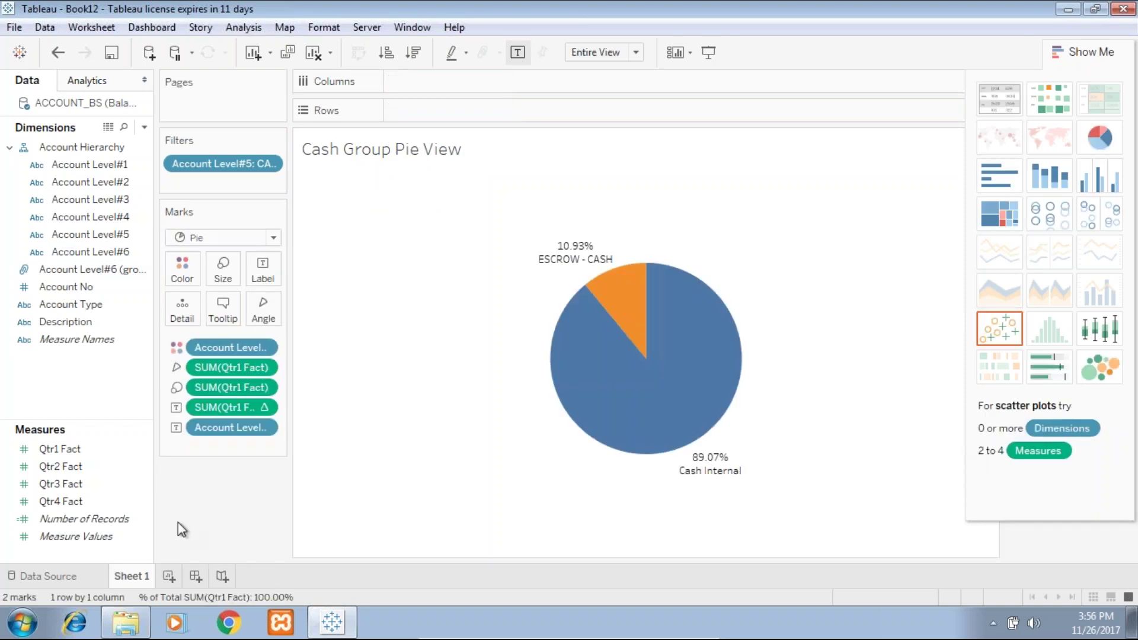
- Create a new worksheet listing Account Level#6 in rows, with Account Level#5 filtered to CASH
left_click(168, 575)
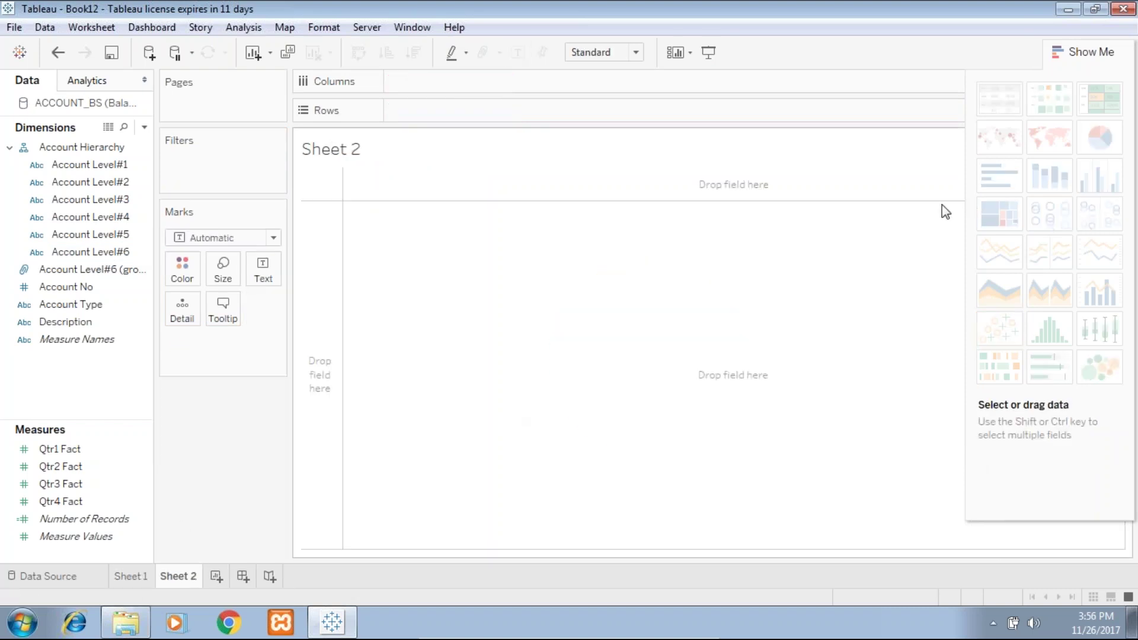
left_click_drag(90, 251, 417, 111)
left_click_drag(92, 234, 208, 183)
left_click_drag(115, 234, 196, 173)
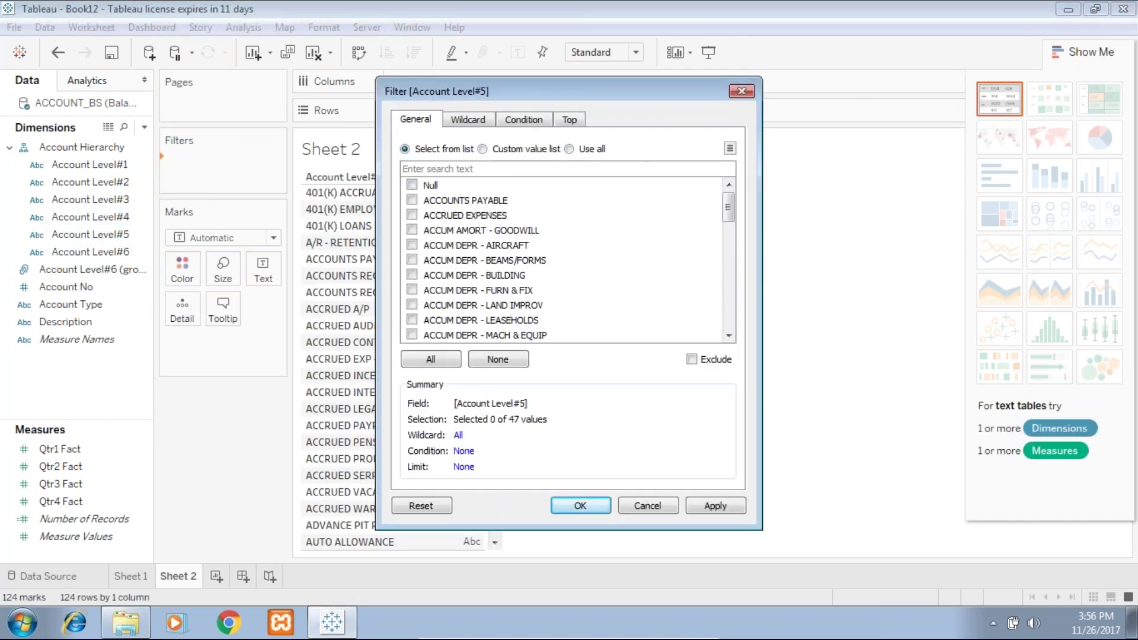
left_click(458, 166)
type("Cash")
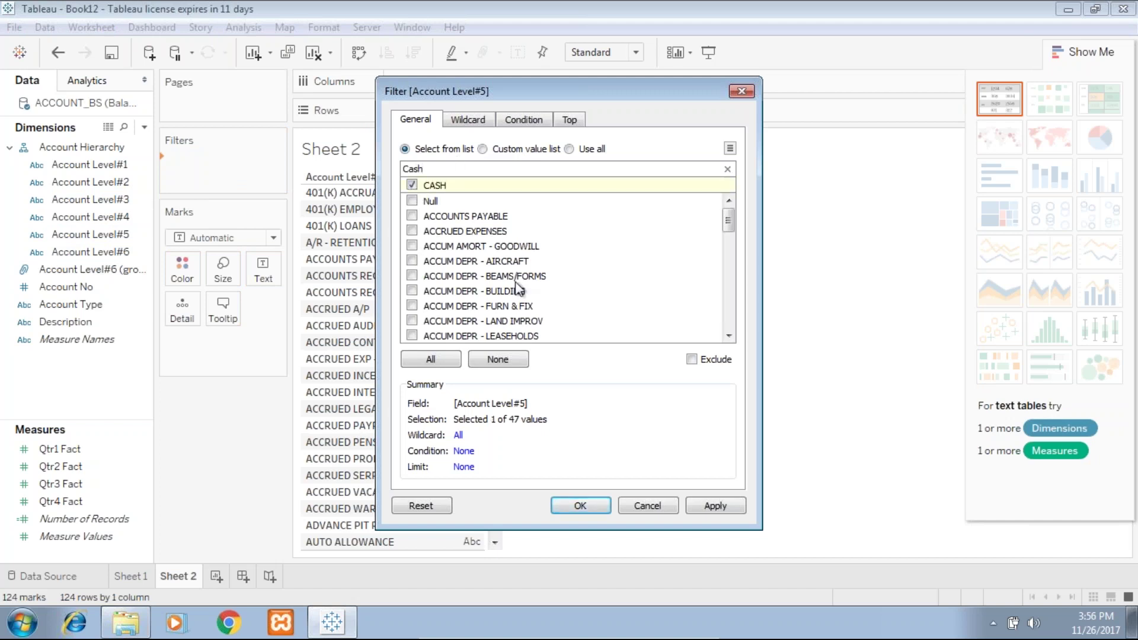
left_click(715, 505)
left_click(593, 508)
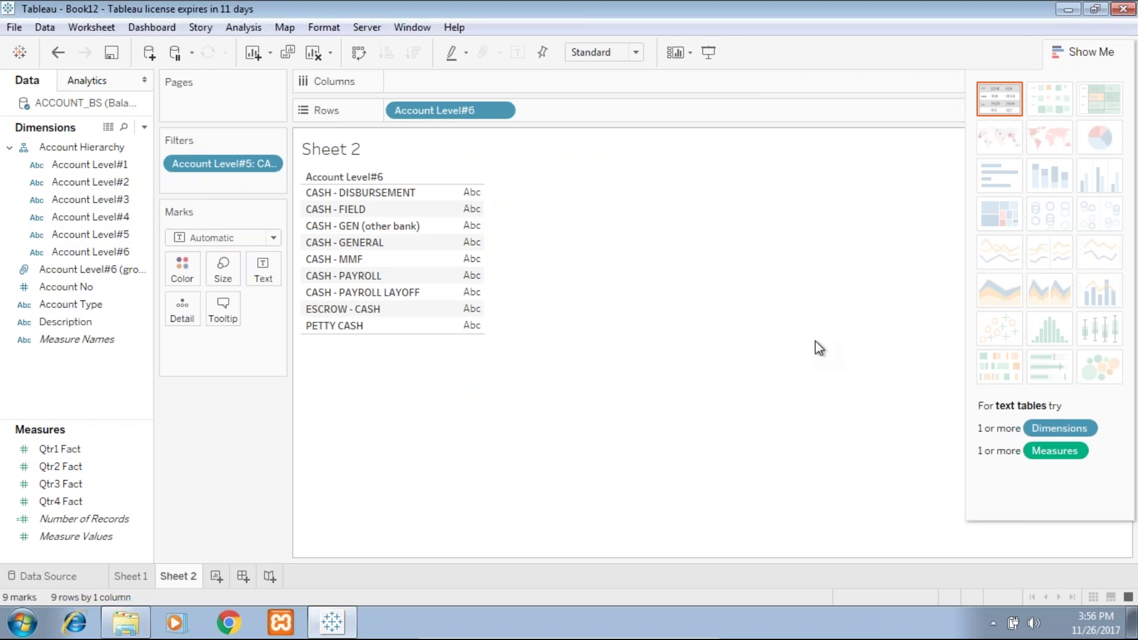
- Plot Qtr1 Fact by Account Level#6 as a vertical-value line chart, labelling the points with their Qtr1 Fact sums
left_click_drag(59, 449, 463, 262)
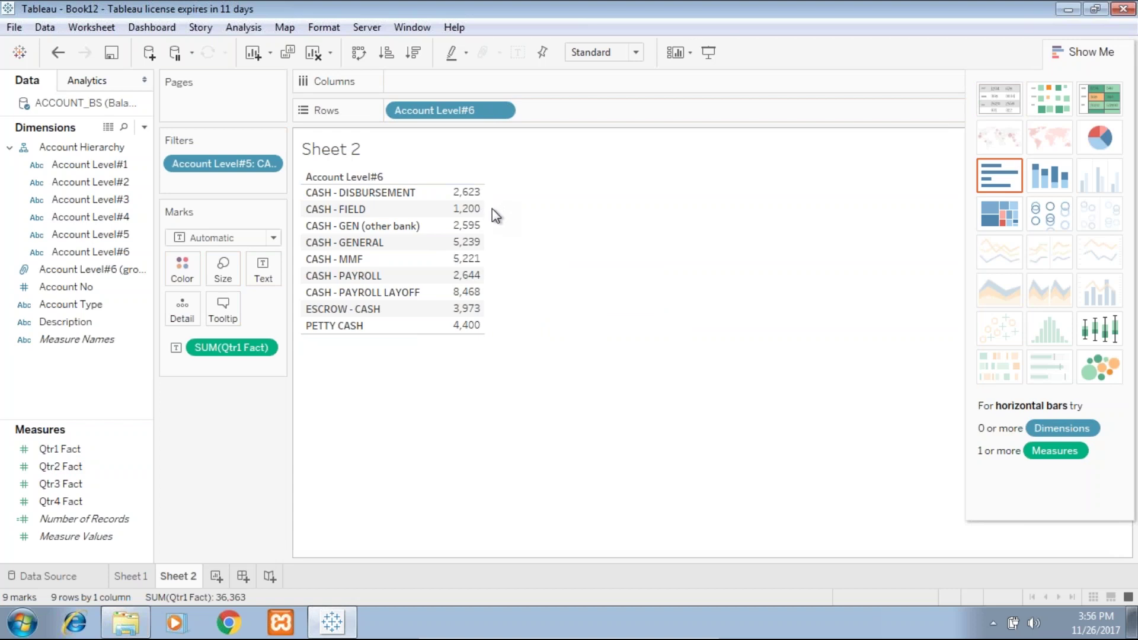
left_click_drag(60, 449, 414, 81)
left_click_drag(533, 82, 533, 110)
left_click(221, 238)
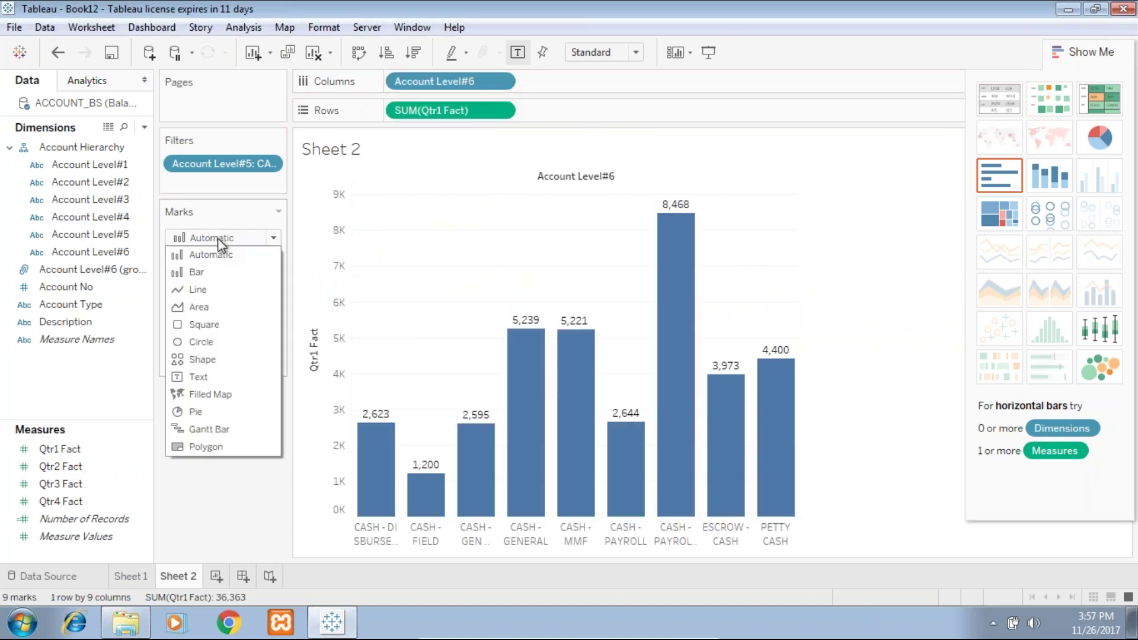
left_click(201, 290)
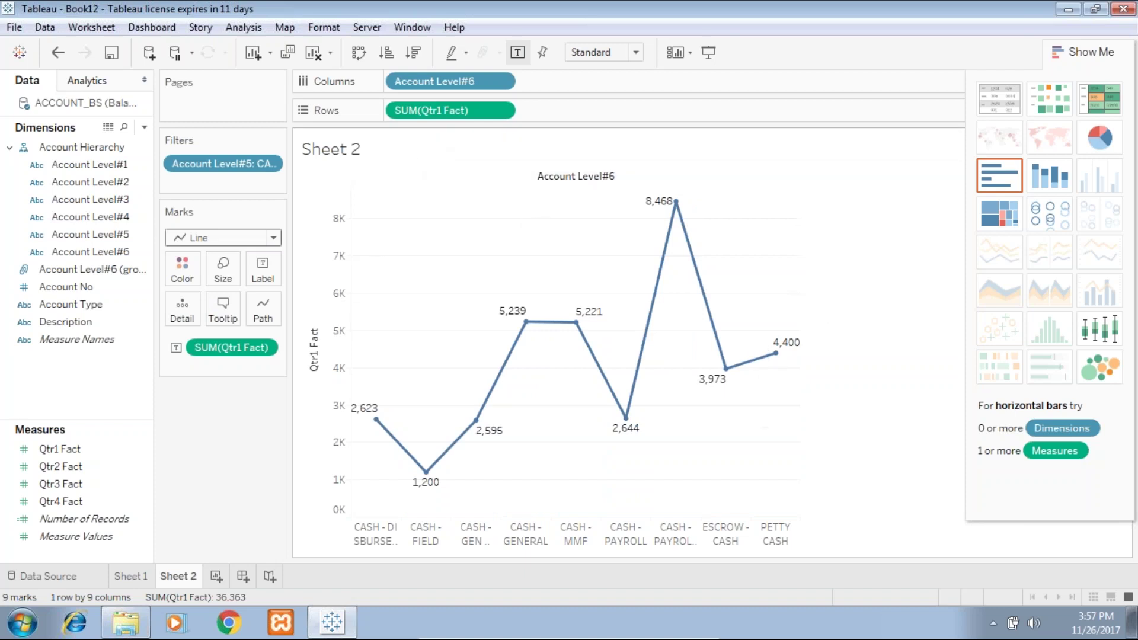
- Sort the Account Level#6 columns in ascending order by the sum of Qtr1 Fact
left_click(504, 110)
left_click(504, 81)
left_click(503, 81)
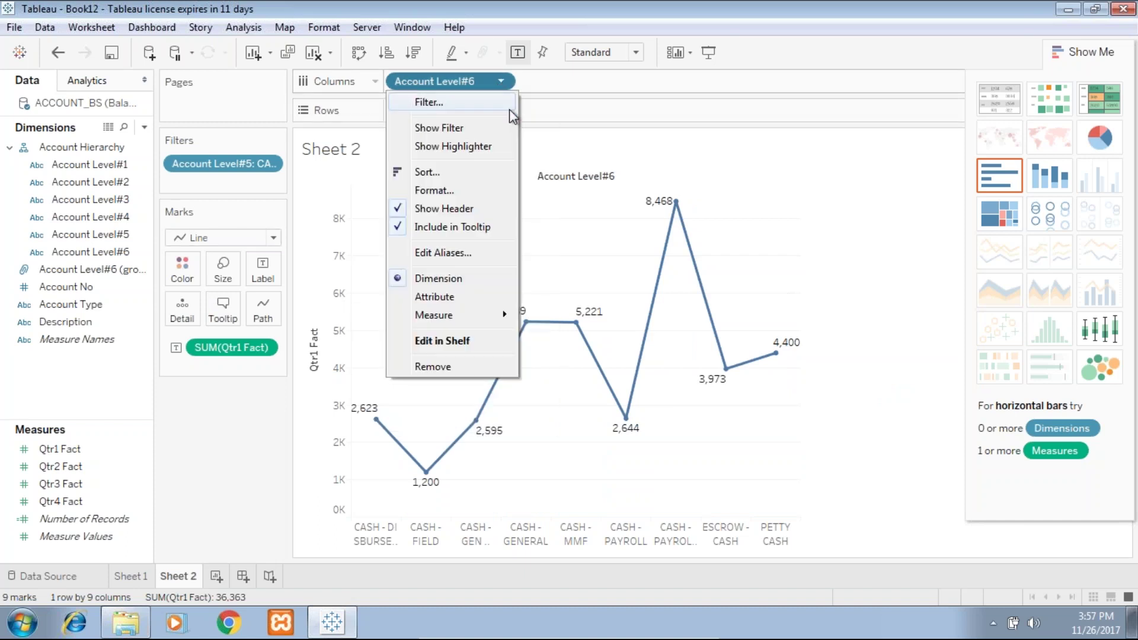
left_click(475, 172)
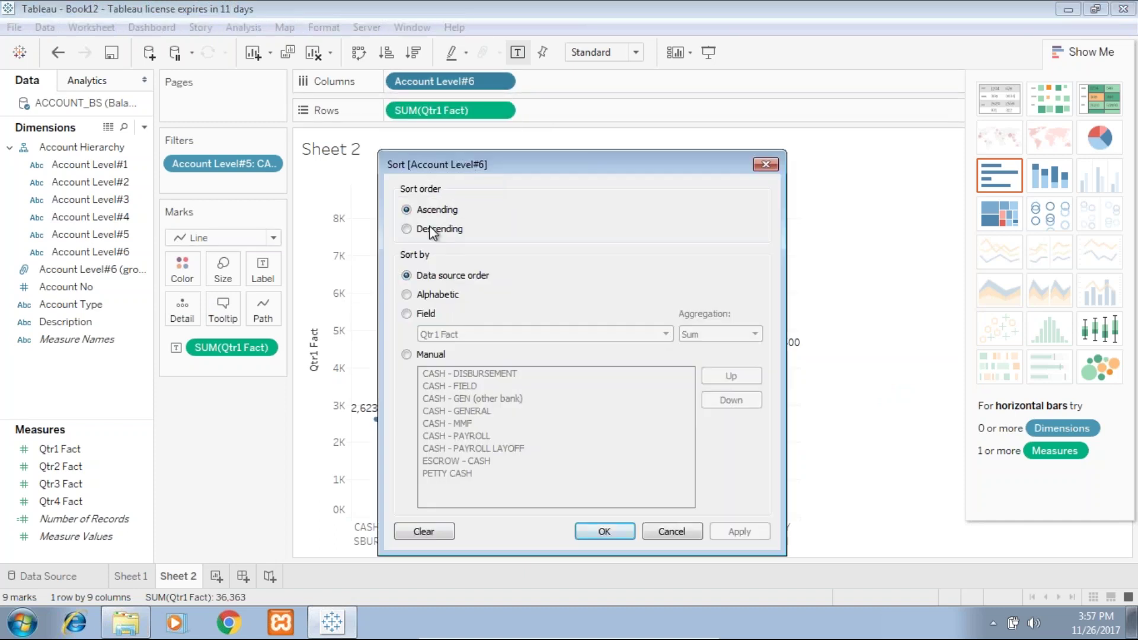
left_click(407, 314)
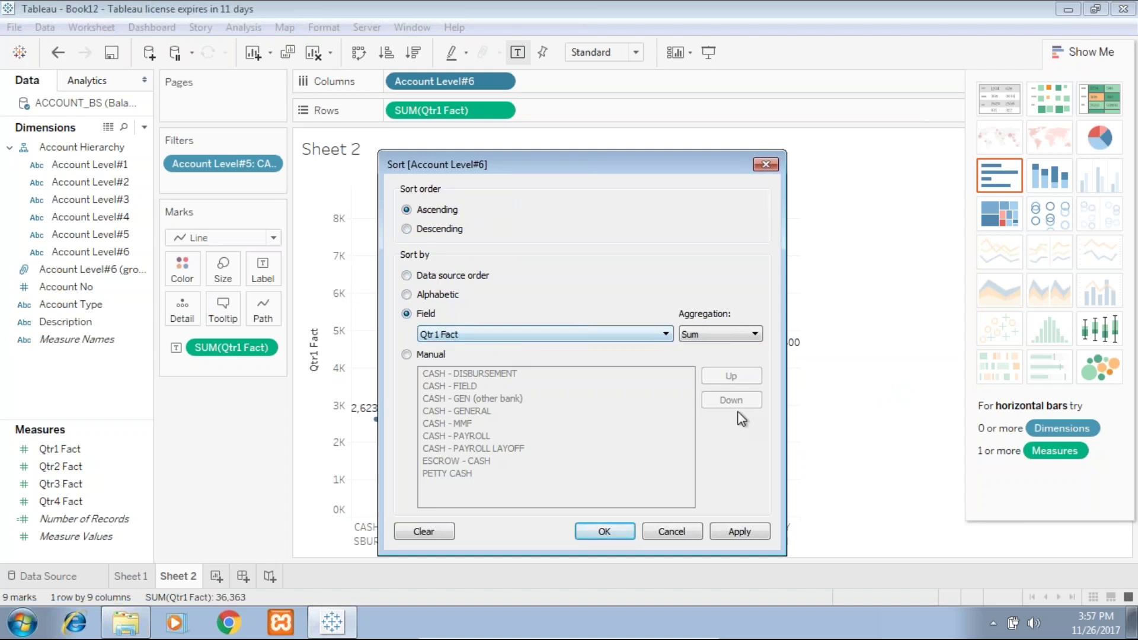
left_click(738, 531)
left_click(605, 530)
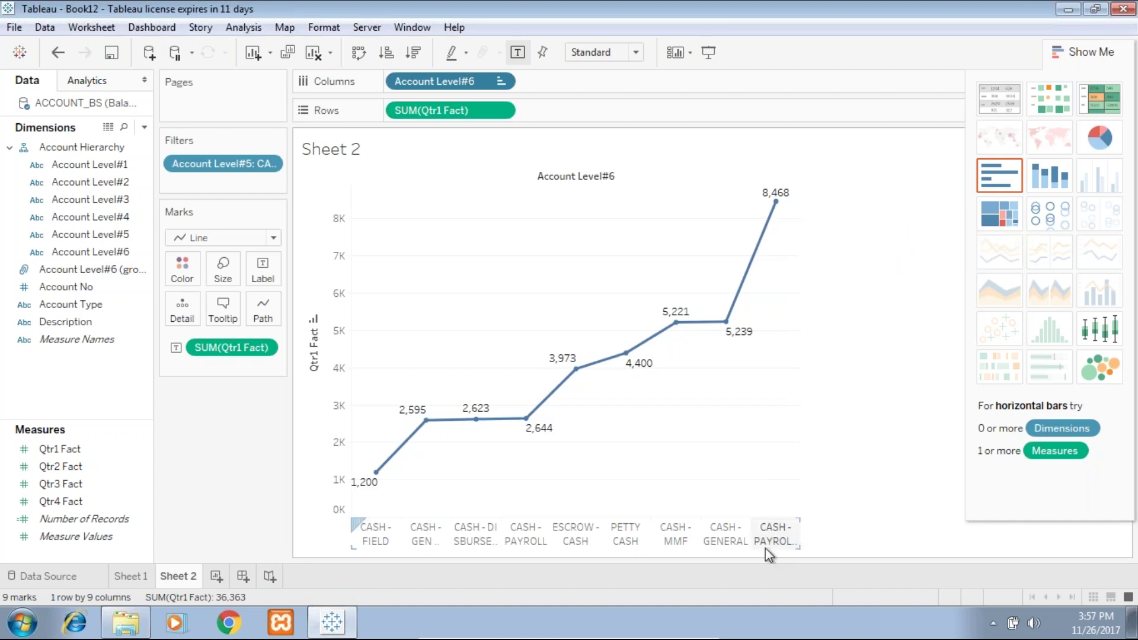
- Fit the line chart to Entire View and hide the chart suggestions covering it
left_click(603, 54)
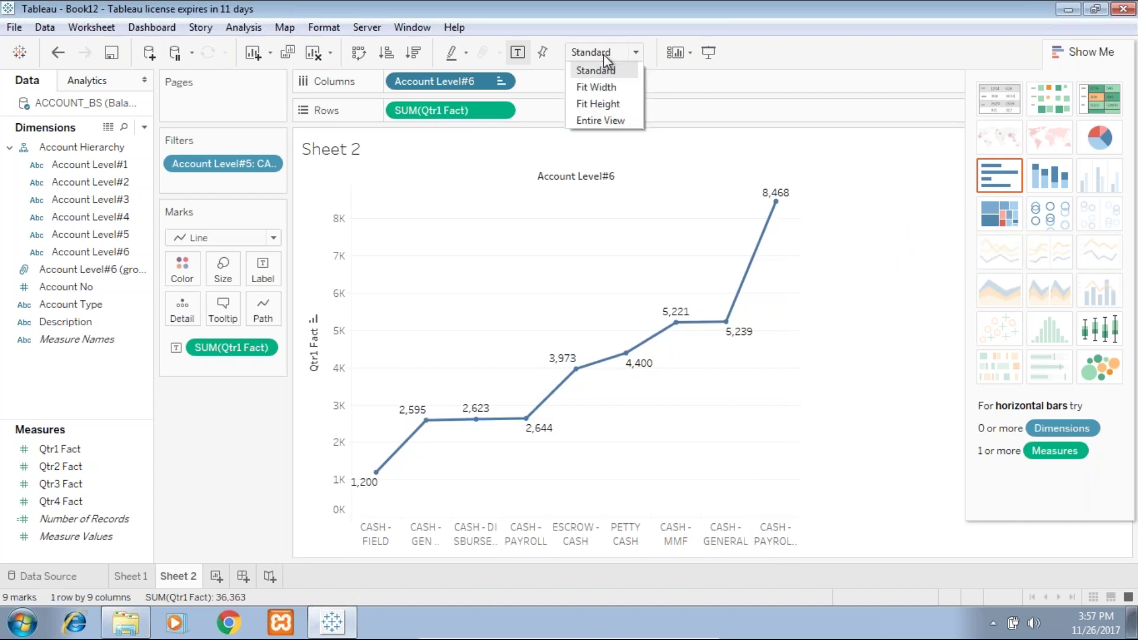
left_click(599, 117)
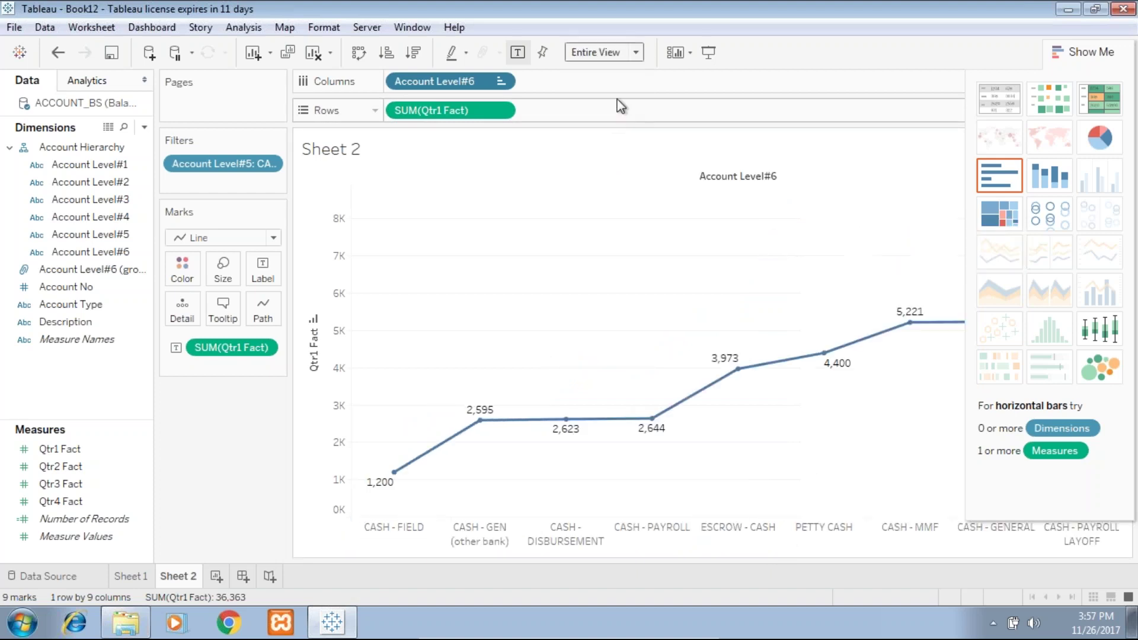
left_click(1106, 55)
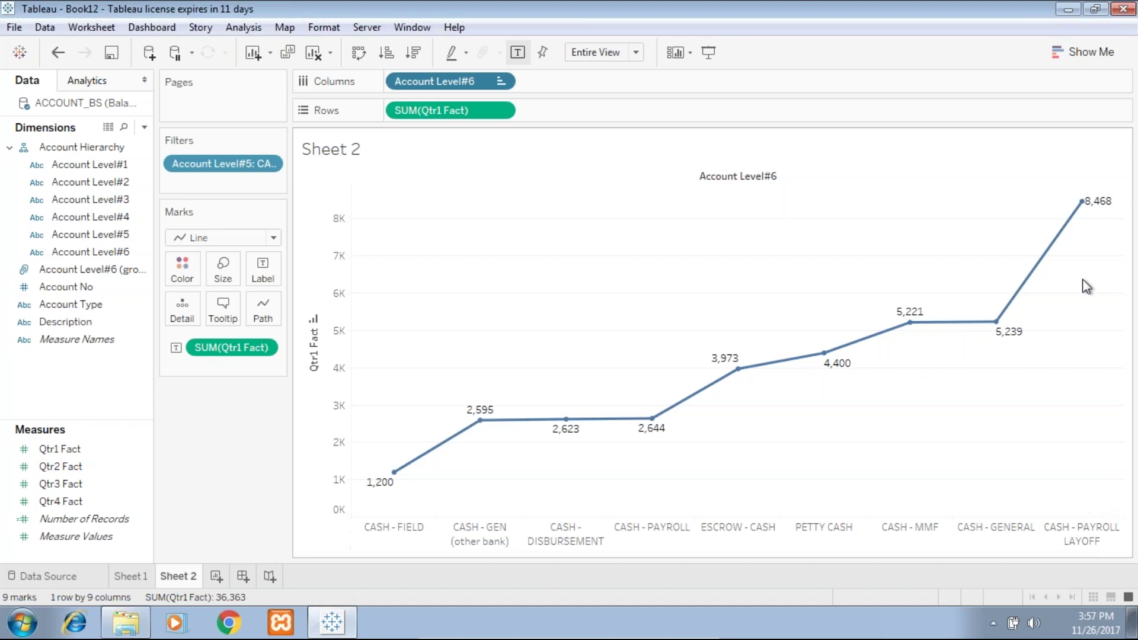
mouse_move(1084, 203)
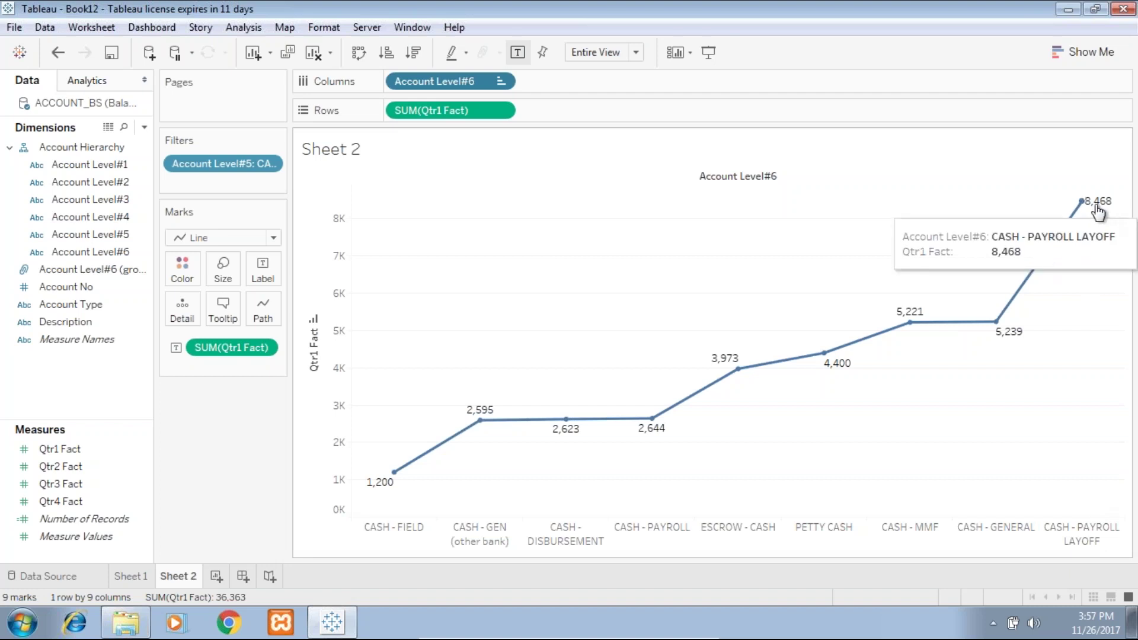
- Format the Qtr1 Fact point labels as custom currency with a $ prefix and 0 decimal places
left_click(263, 350)
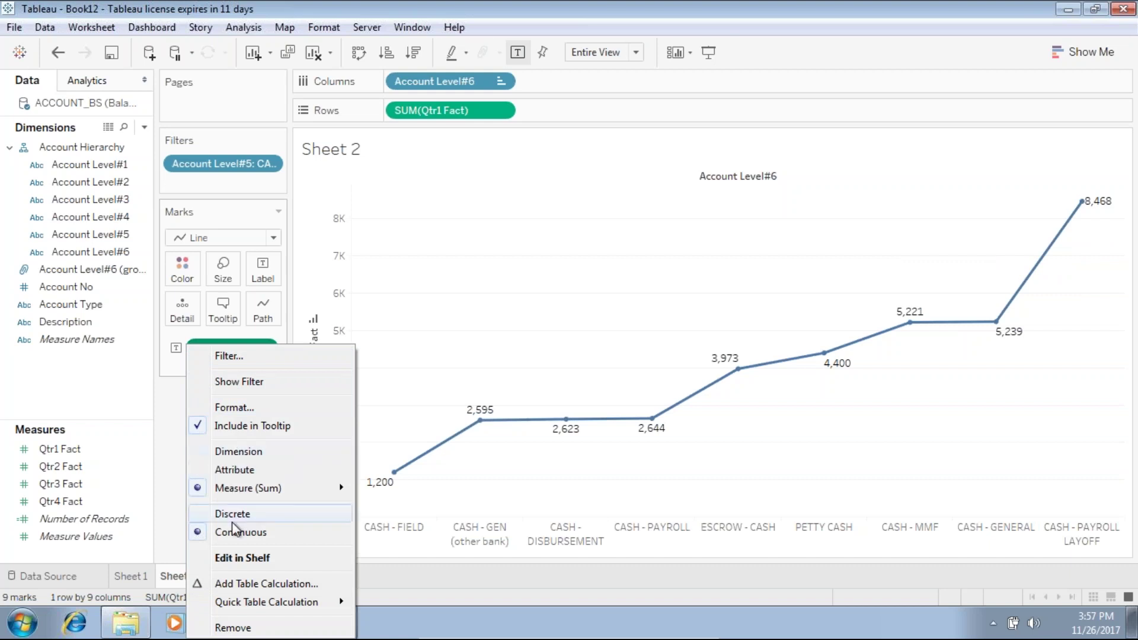
left_click(227, 407)
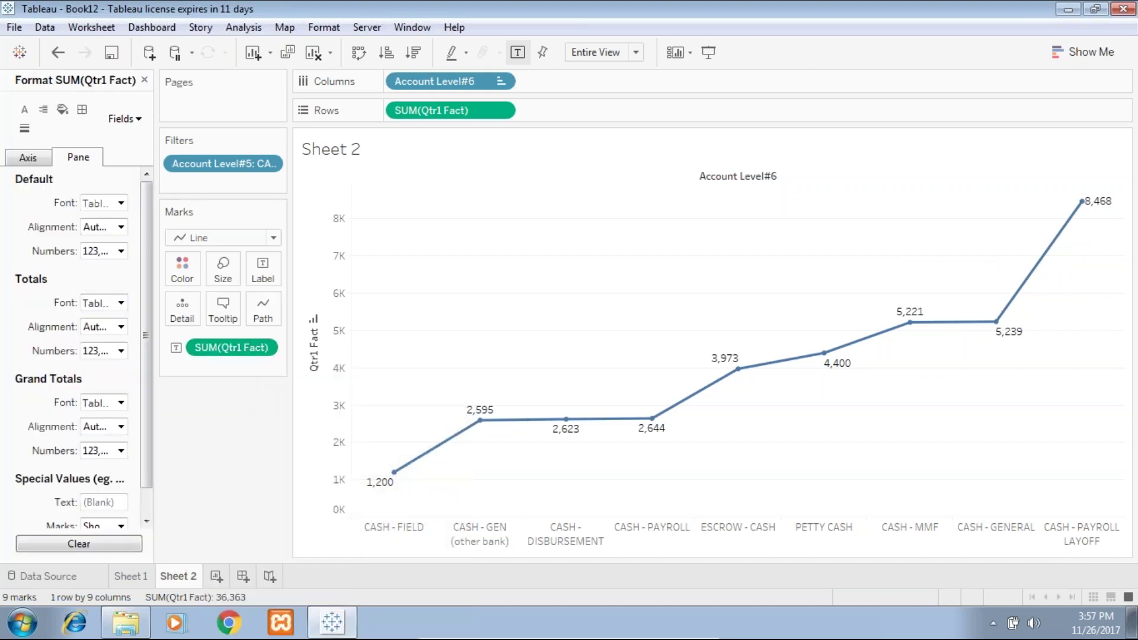
left_click(106, 254)
left_click(109, 314)
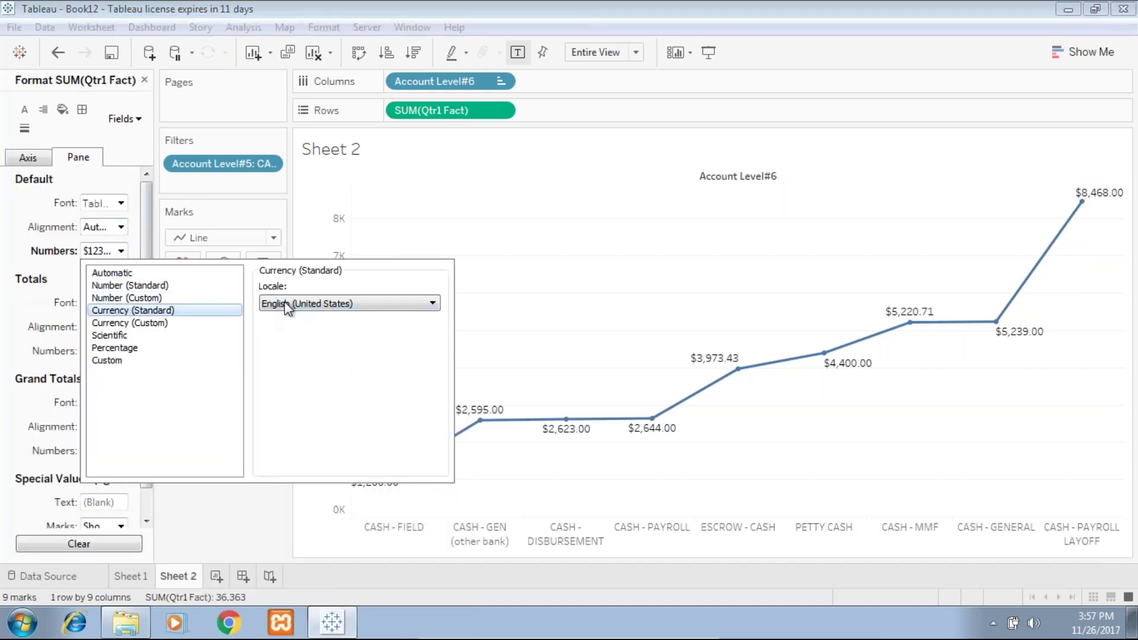
left_click(153, 324)
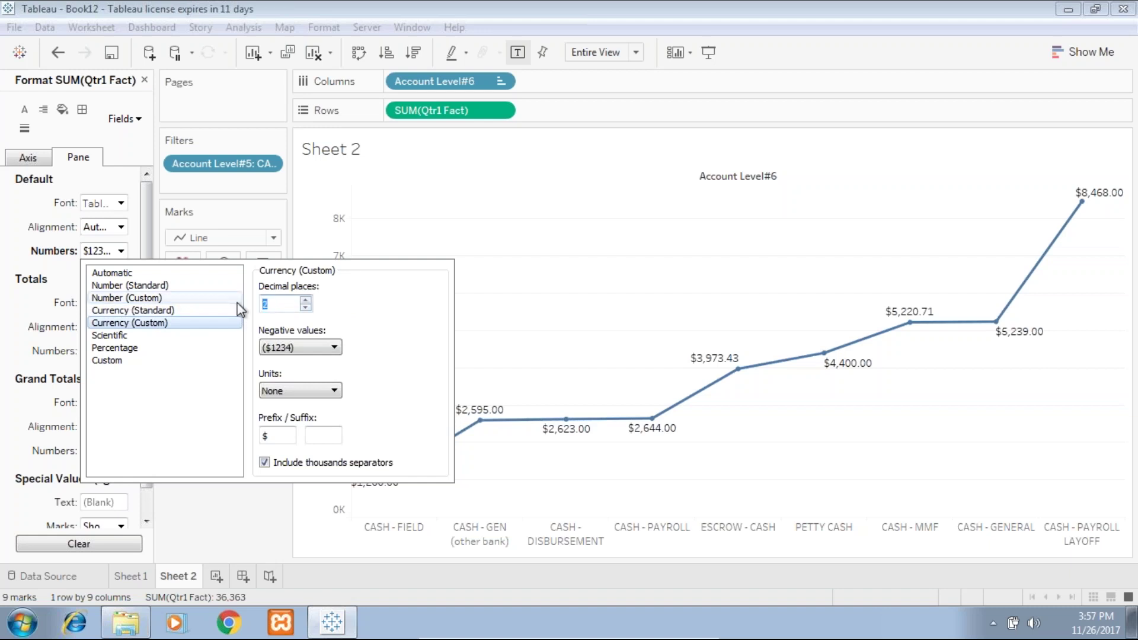
type("0")
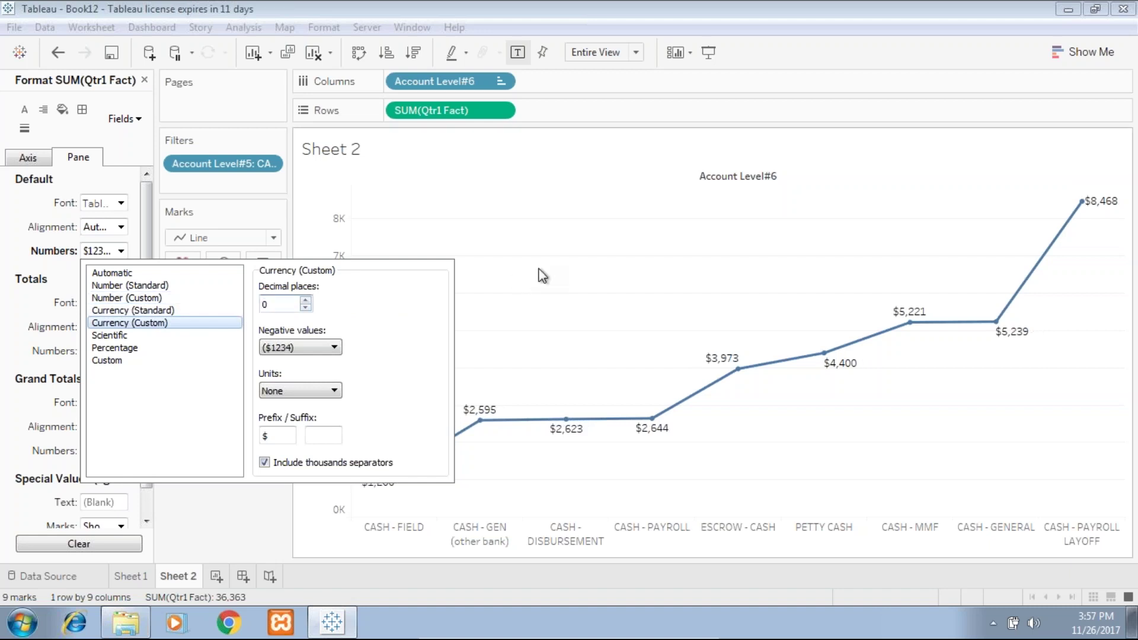
left_click(930, 265)
- Sort the Account Level#6 columns in descending order by the sum of Qtr1 Fact and close the formatting options
left_click(502, 82)
left_click(449, 170)
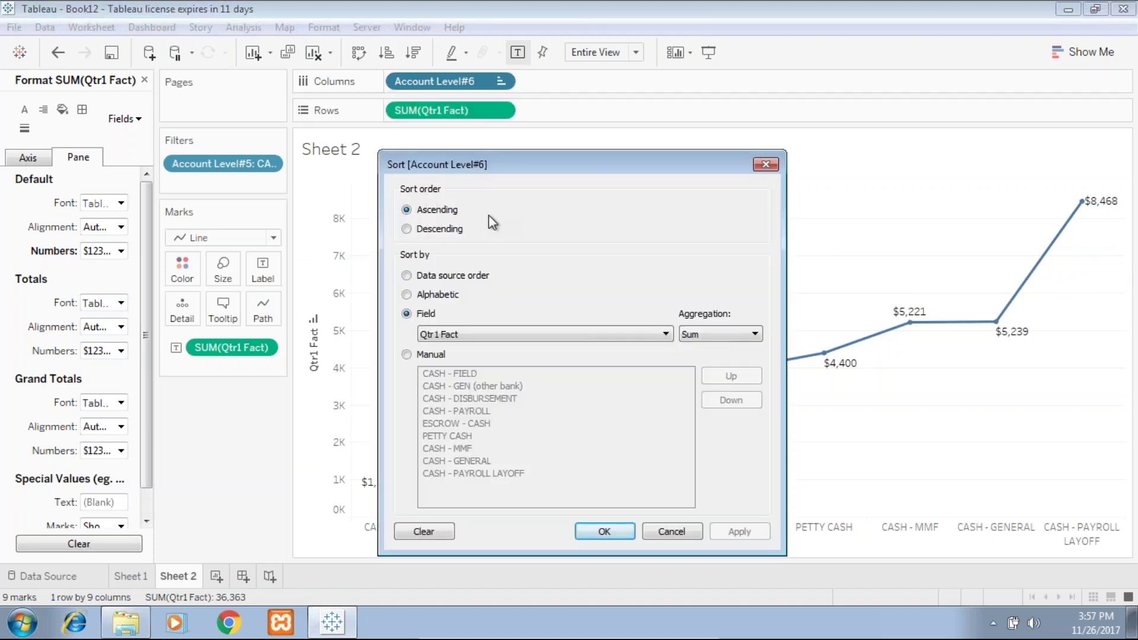
left_click(406, 229)
left_click(720, 531)
left_click(605, 531)
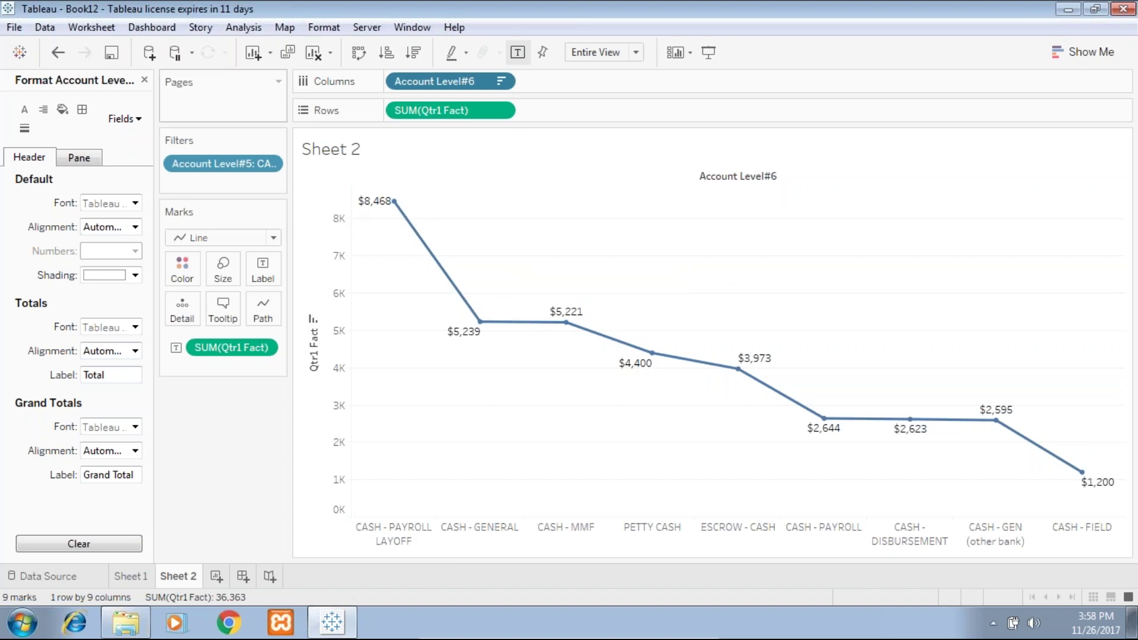
left_click(144, 79)
- Add Qtr1 Fact to the rows a second time and combine both measures on a dual axis
mouse_move(394, 204)
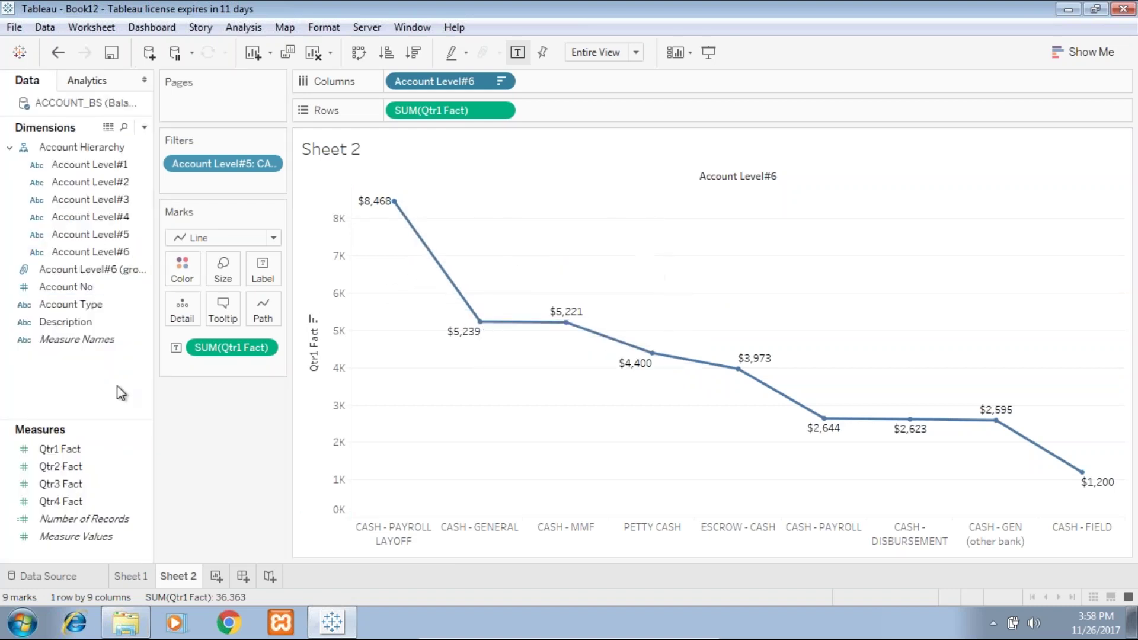
left_click_drag(60, 448, 564, 108)
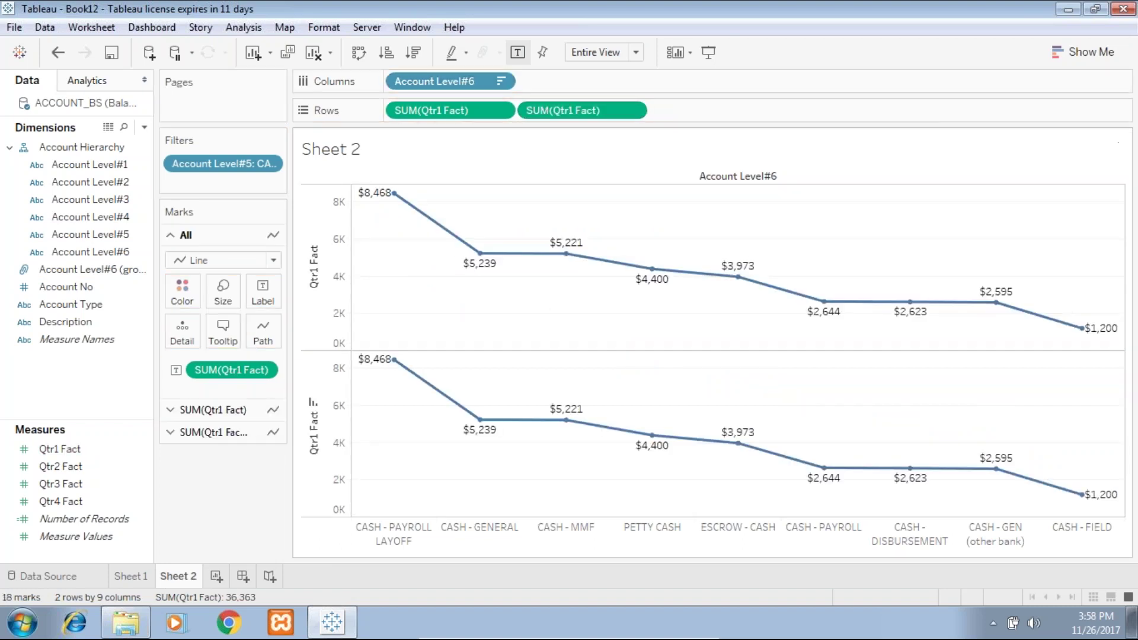
left_click(633, 110)
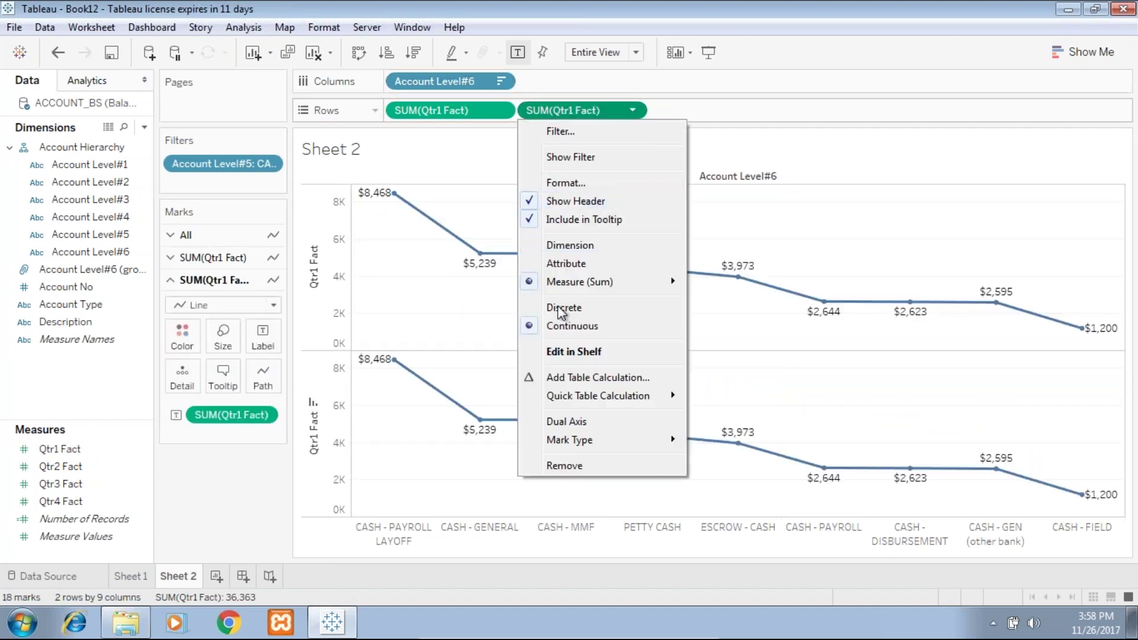
left_click(565, 422)
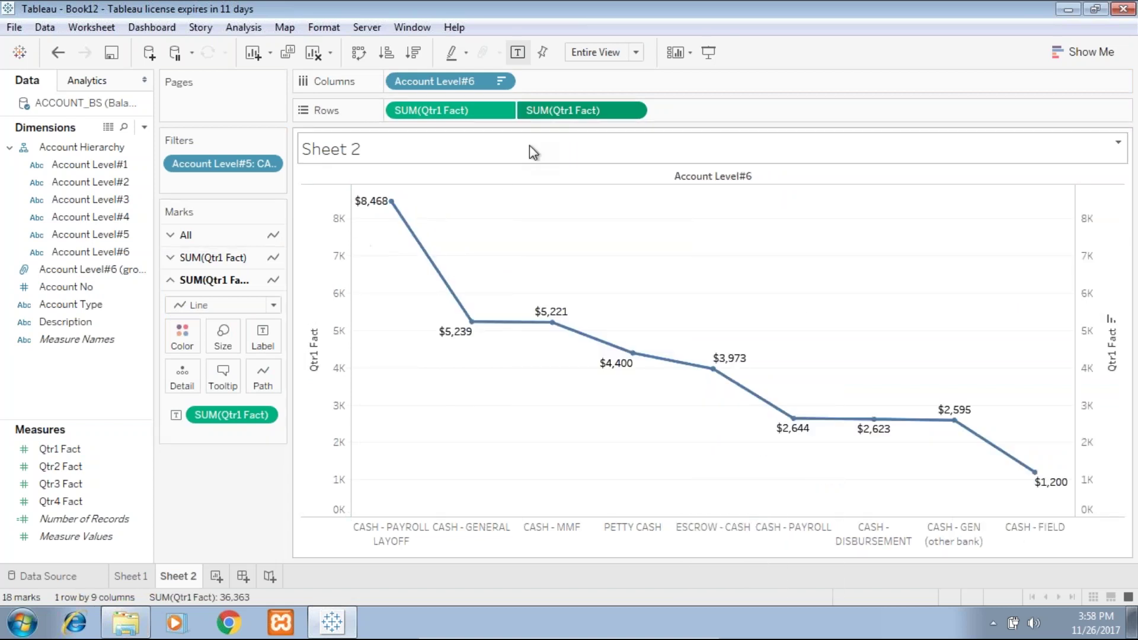
- Show the second Qtr1 Fact measure as small circles and remove its duplicate labels
left_click(223, 305)
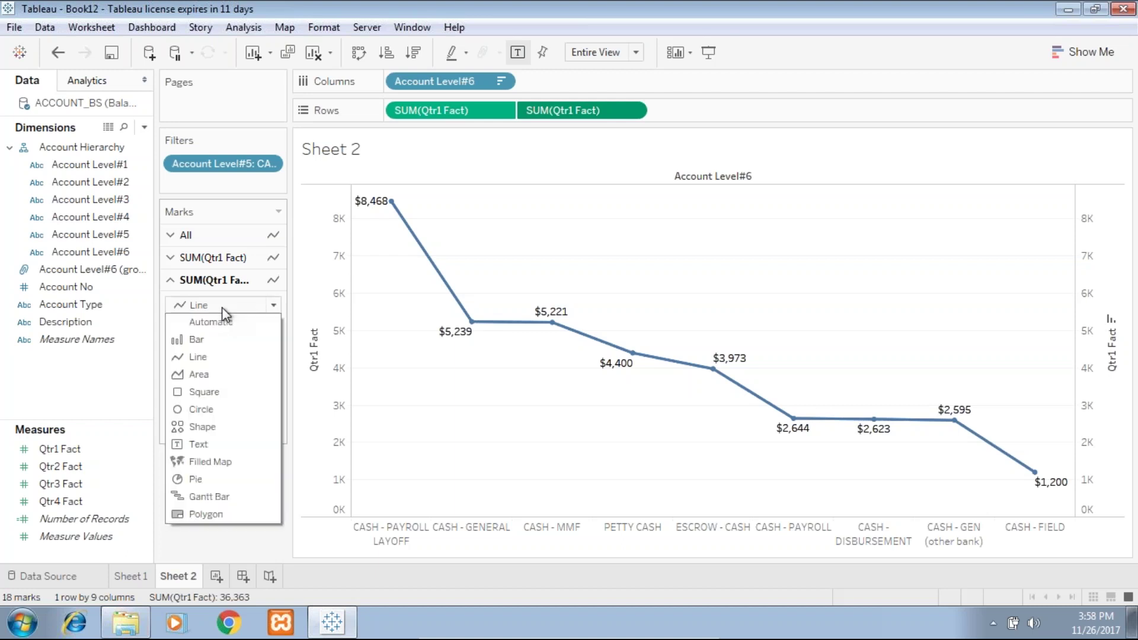
left_click(203, 400)
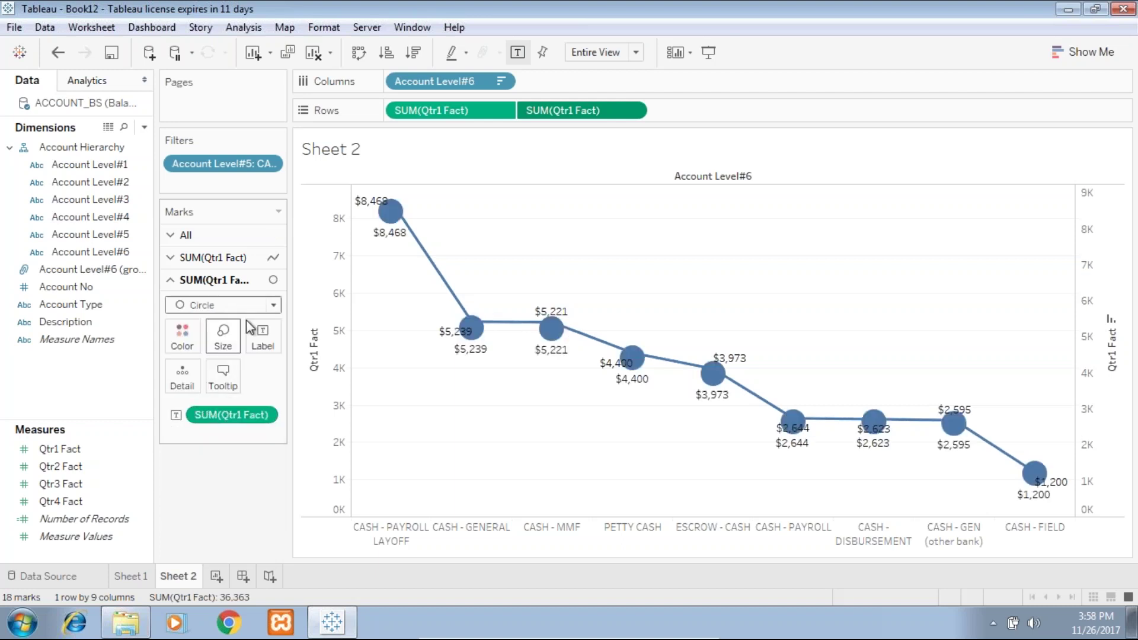
left_click(222, 335)
left_click_drag(255, 376, 231, 377)
left_click_drag(227, 418, 311, 421)
- Color the circle marks of the second Qtr1 Fact measure red
left_click(181, 334)
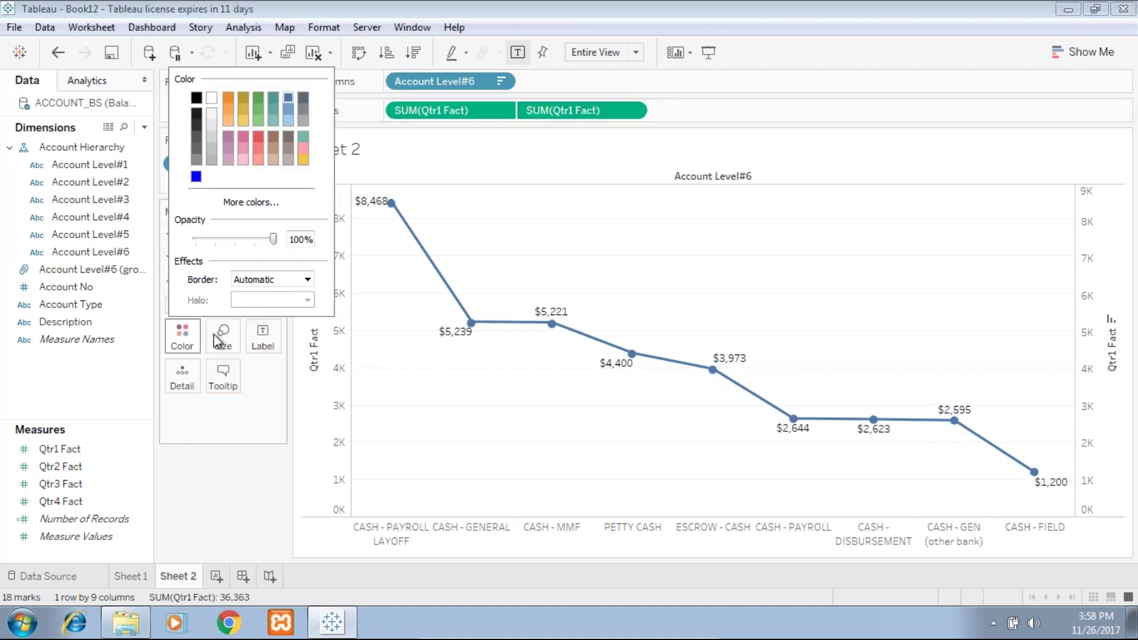
left_click(261, 134)
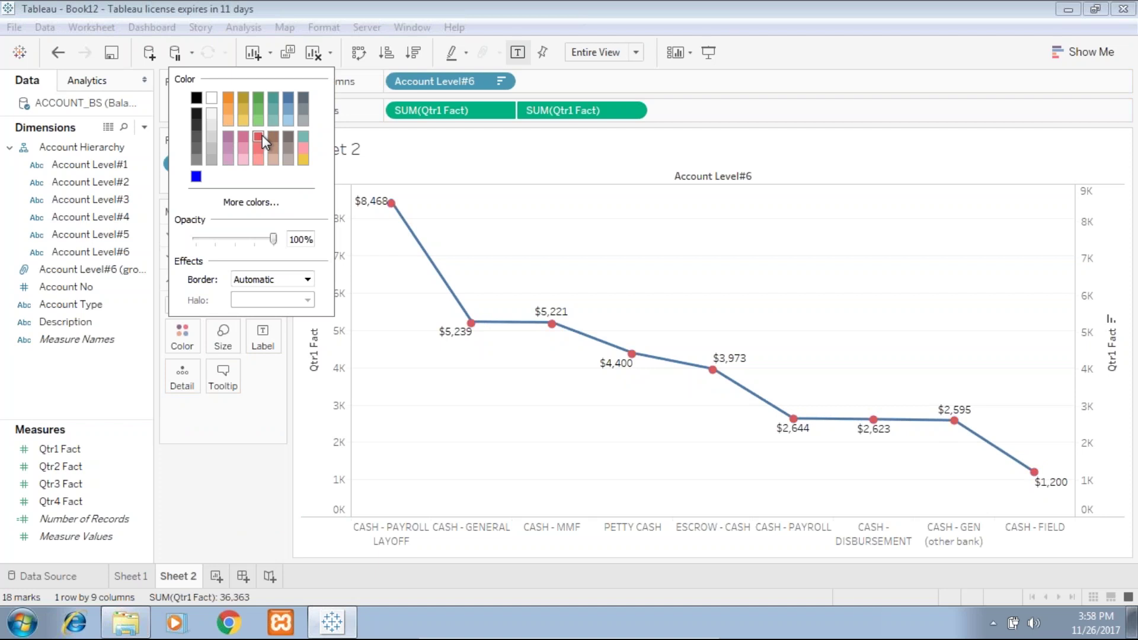
left_click(441, 7)
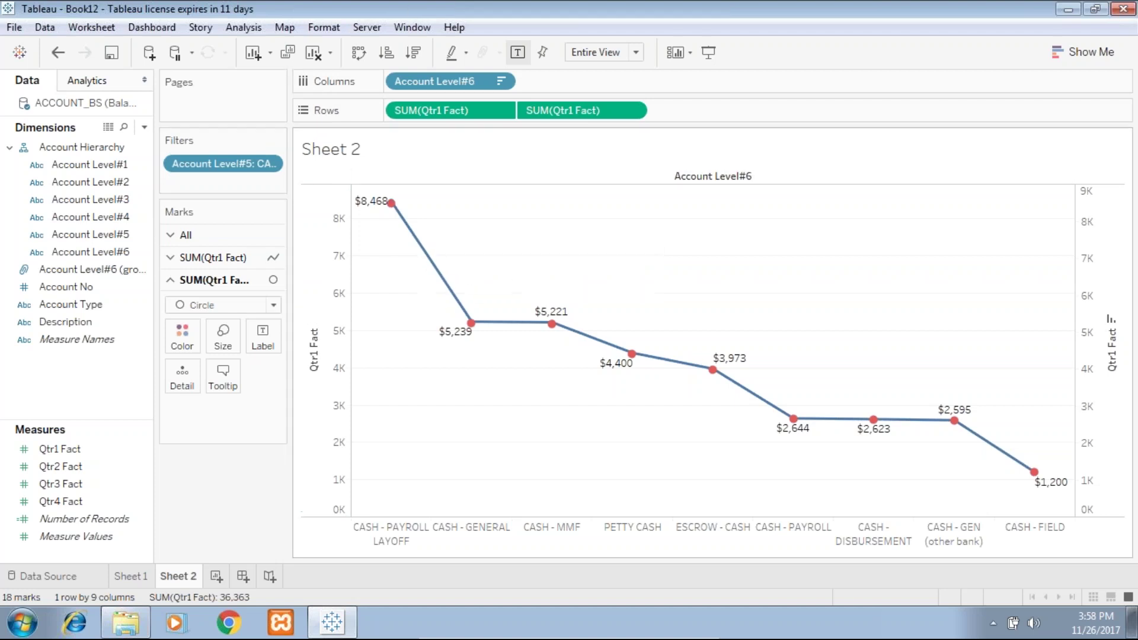
- Replace the sheet title with "Cash Distribution Line Chart"
double_click(368, 154)
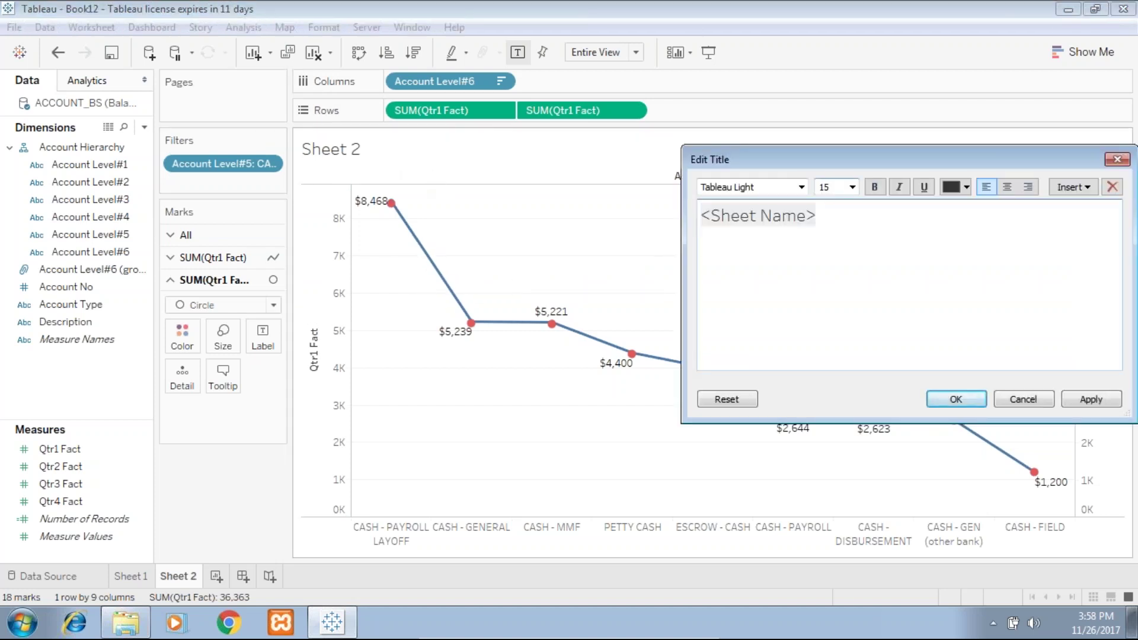
left_click_drag(816, 217, 692, 219)
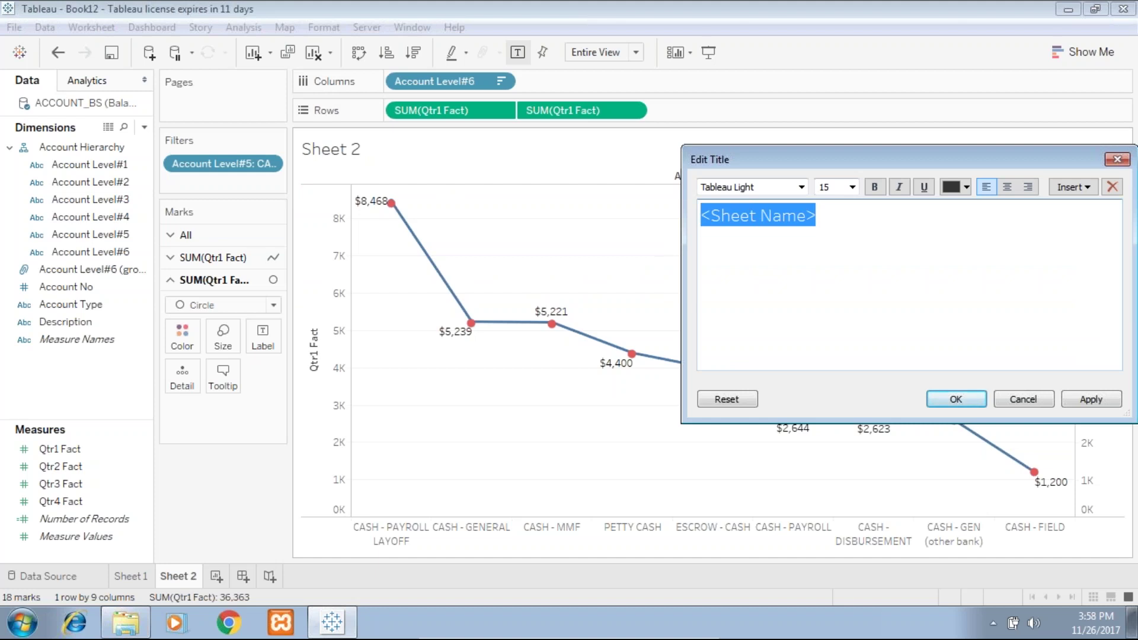
type("Cash Distribution Line Chart")
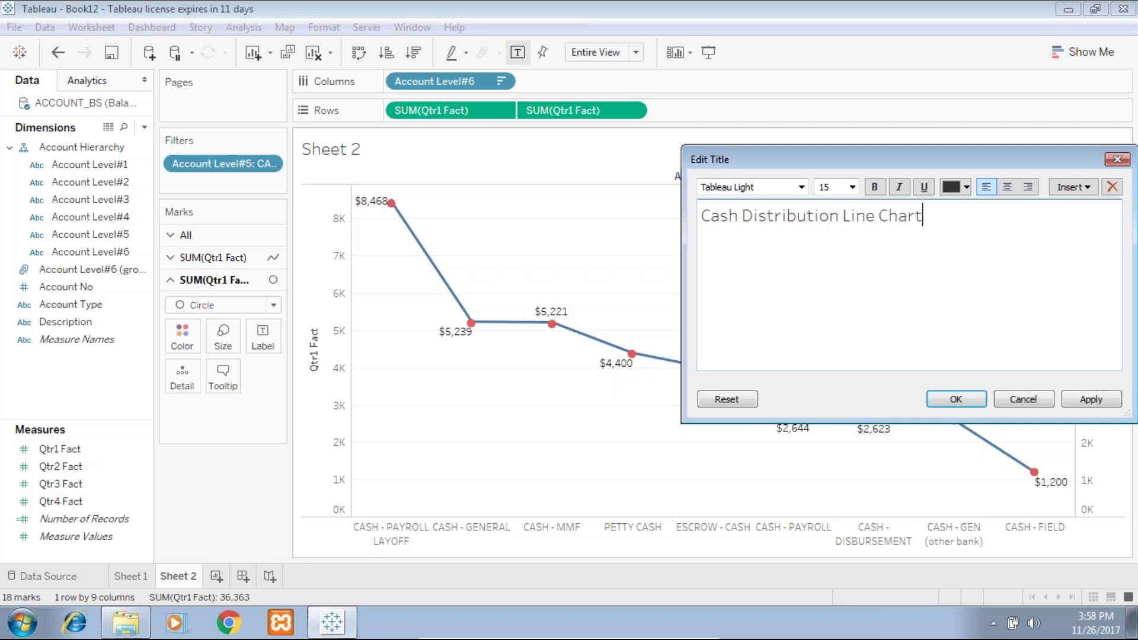
left_click(1091, 400)
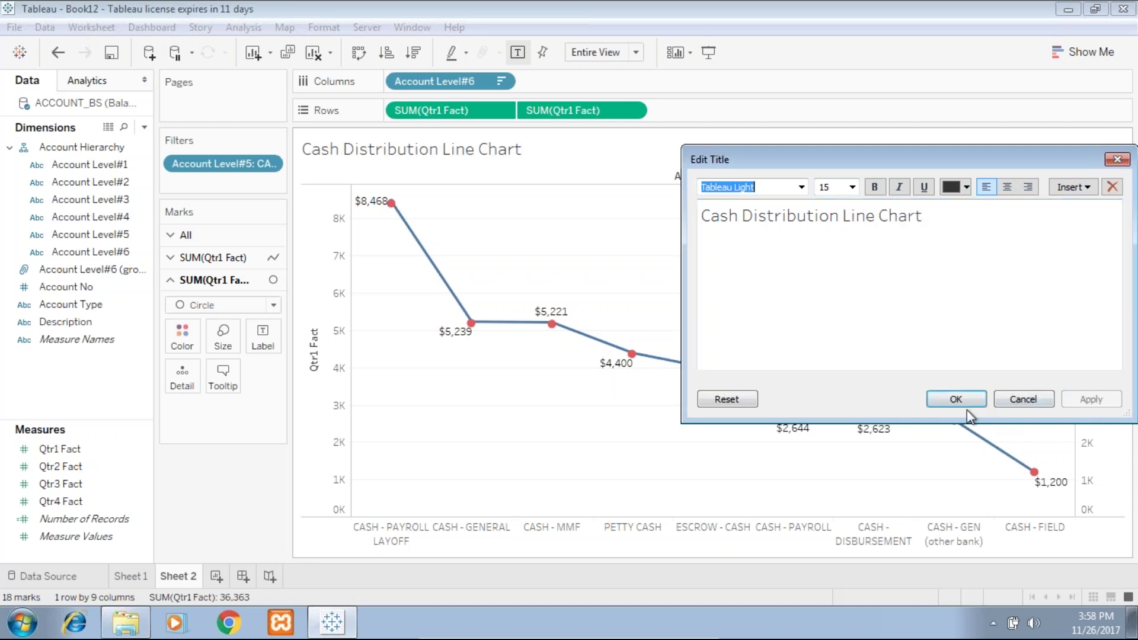
left_click(955, 398)
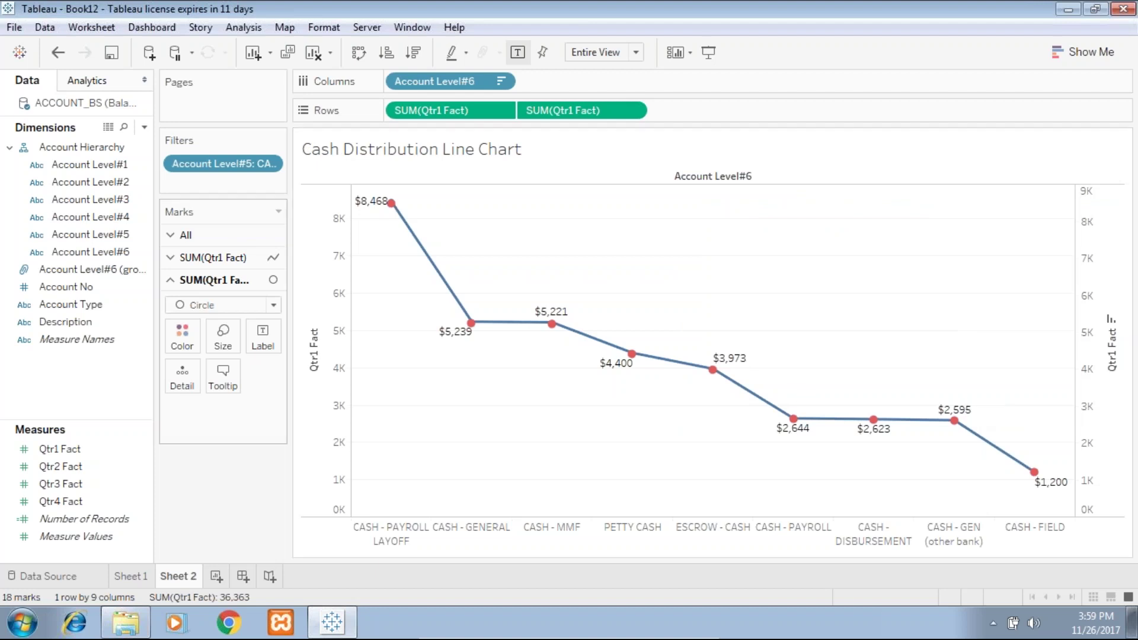
- Review the cash group pie on Sheet 1, then the line chart by account on Sheet 2
left_click(131, 576)
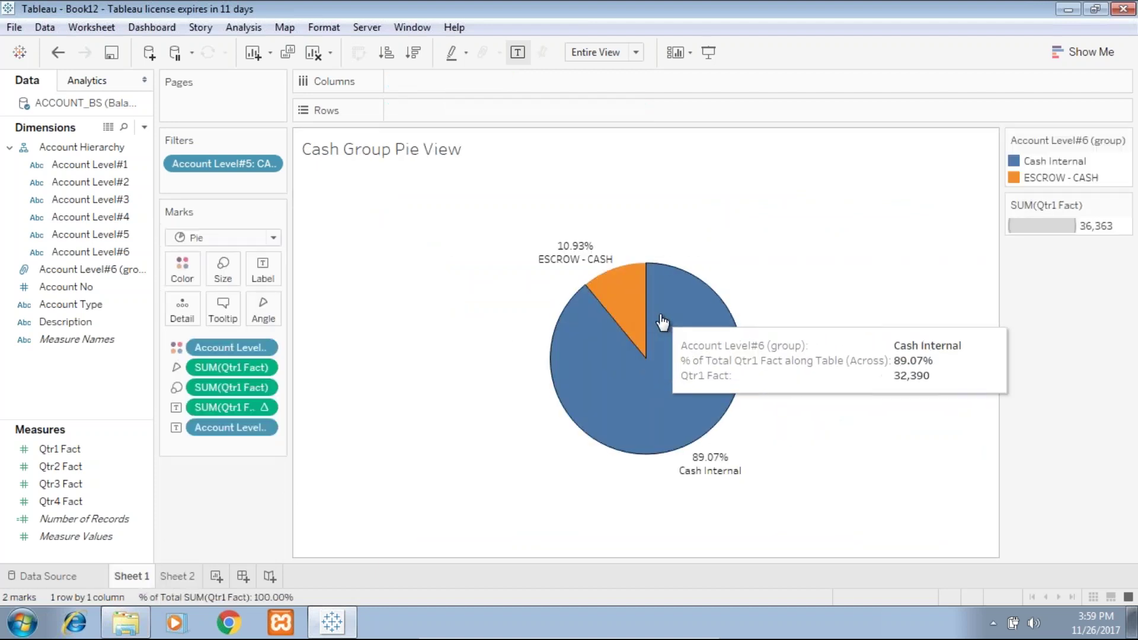
left_click(178, 576)
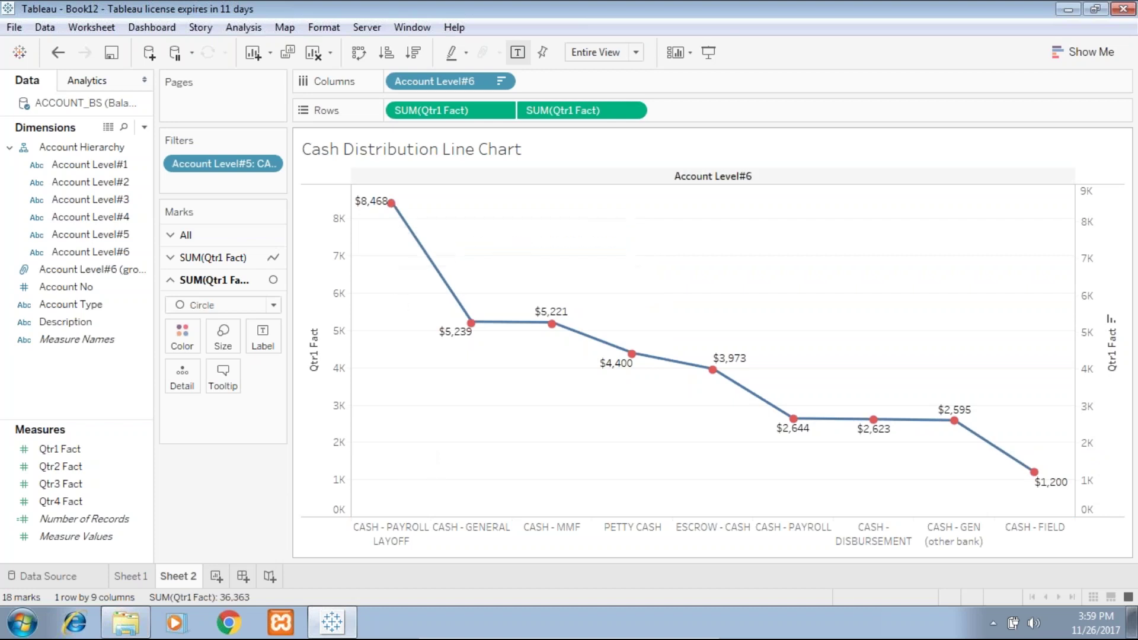
mouse_move(404, 203)
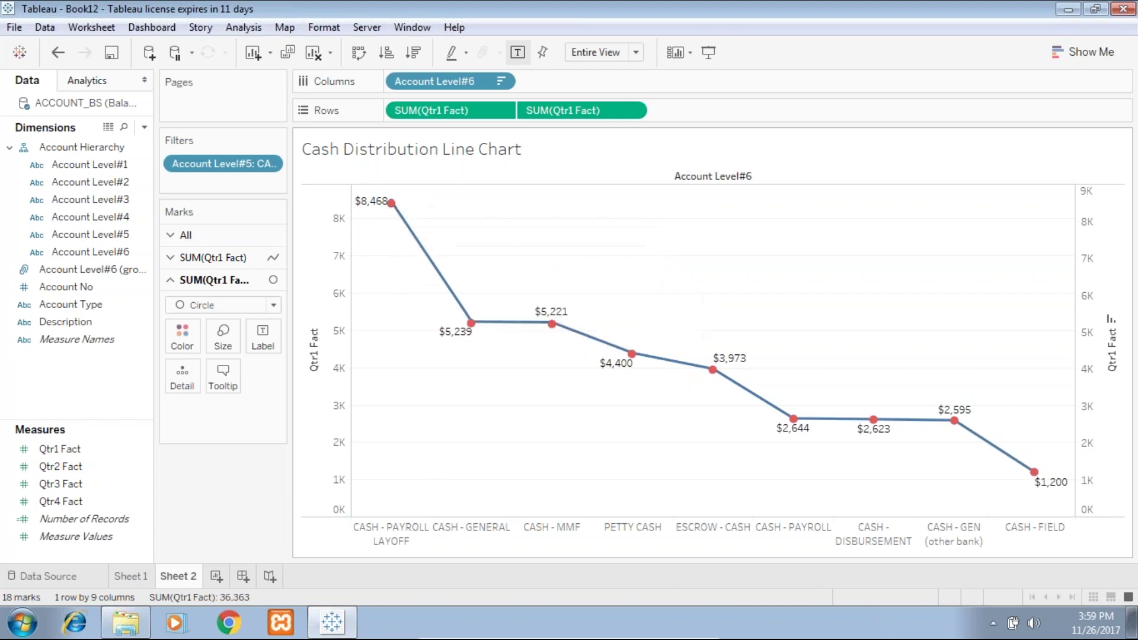
left_click(216, 576)
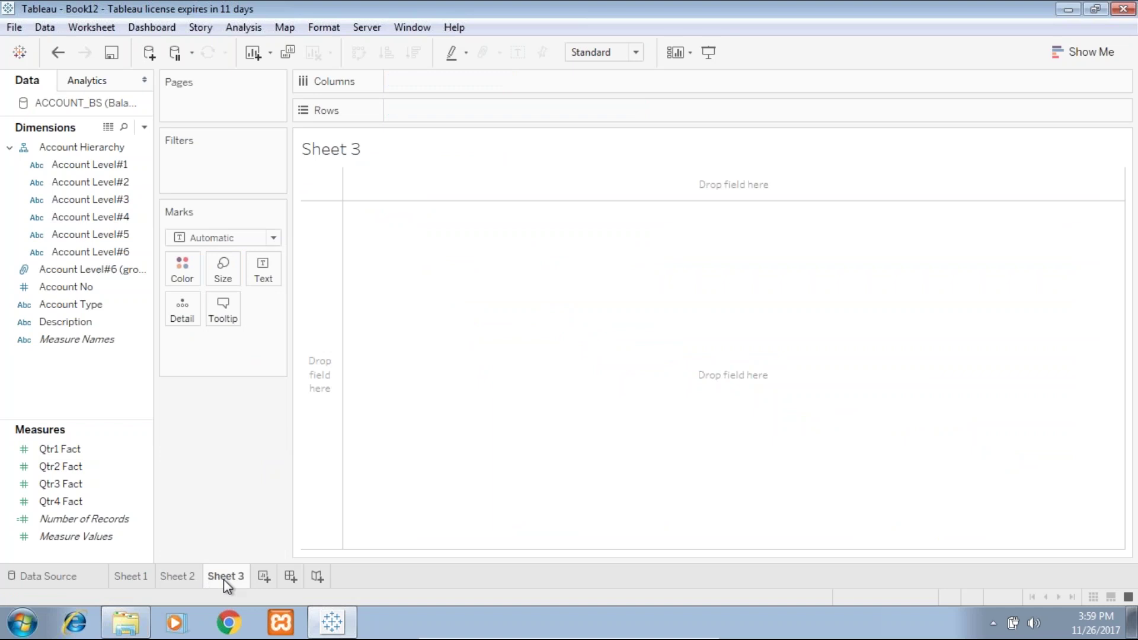
right_click(223, 579)
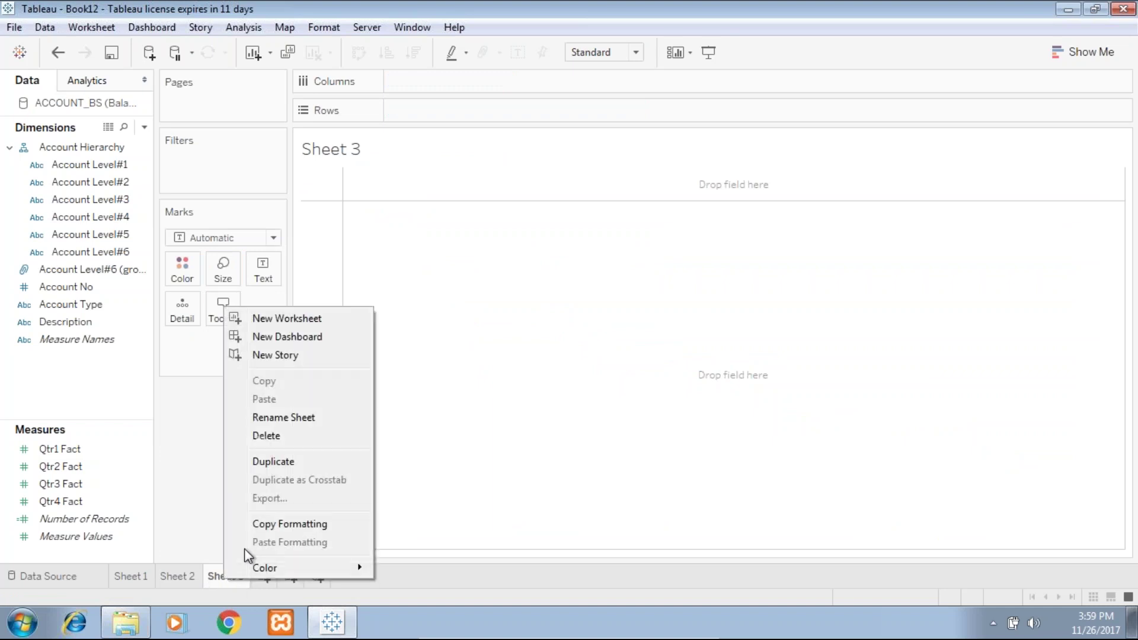
left_click(290, 438)
- Duplicate Sheet 2 and convert the copy into a horizontal bar chart of Qtr1 Fact by Account Level#6
right_click(176, 578)
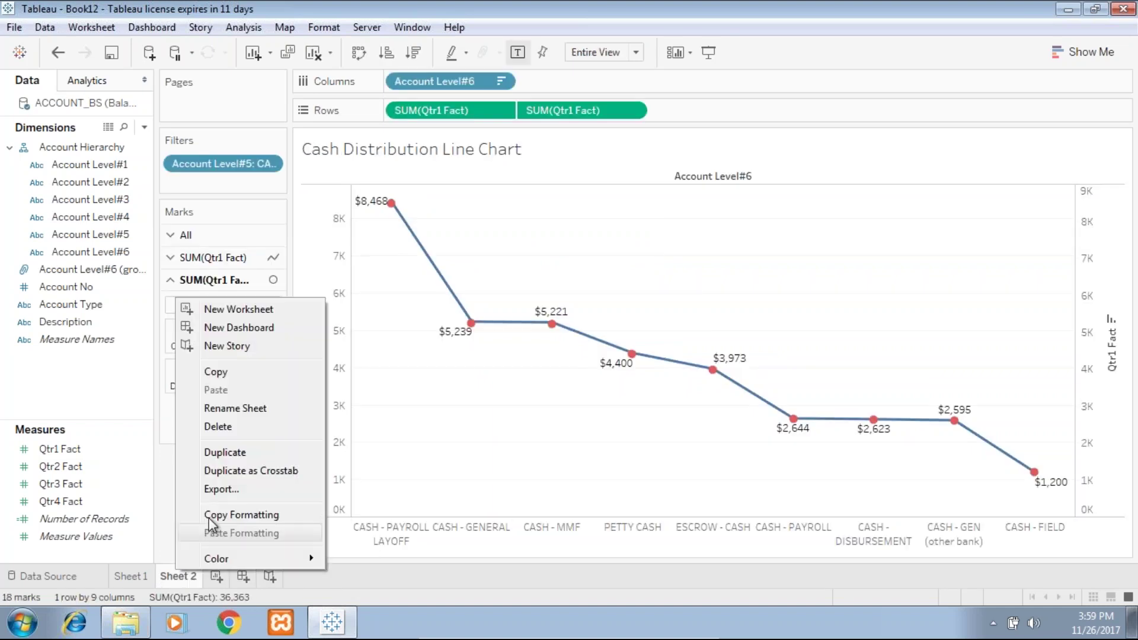
left_click(238, 460)
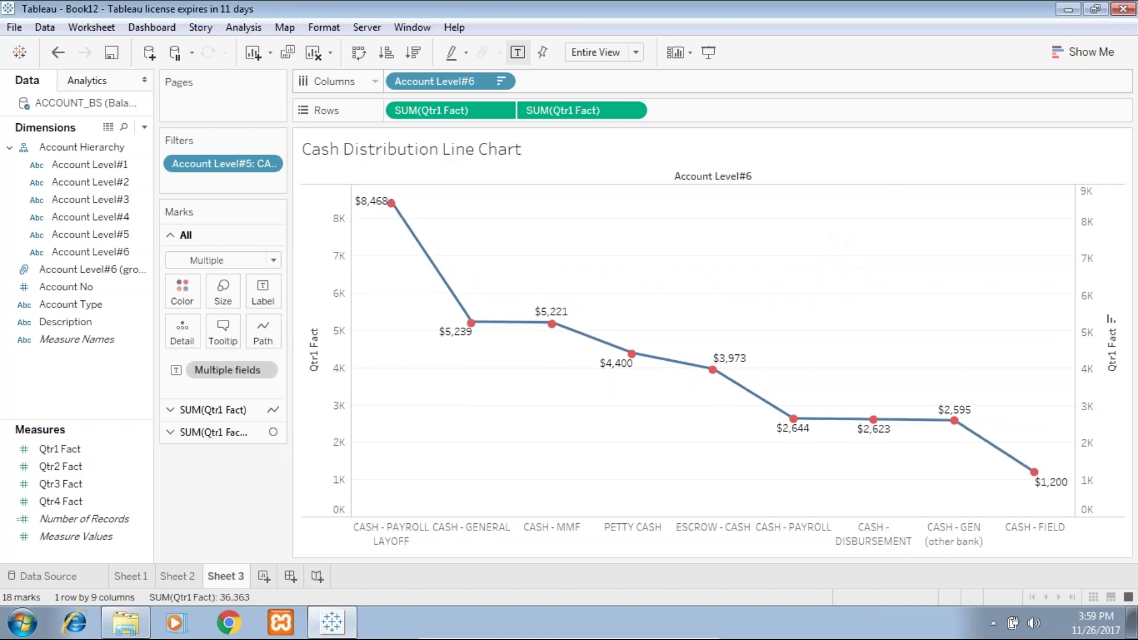
left_click(1084, 53)
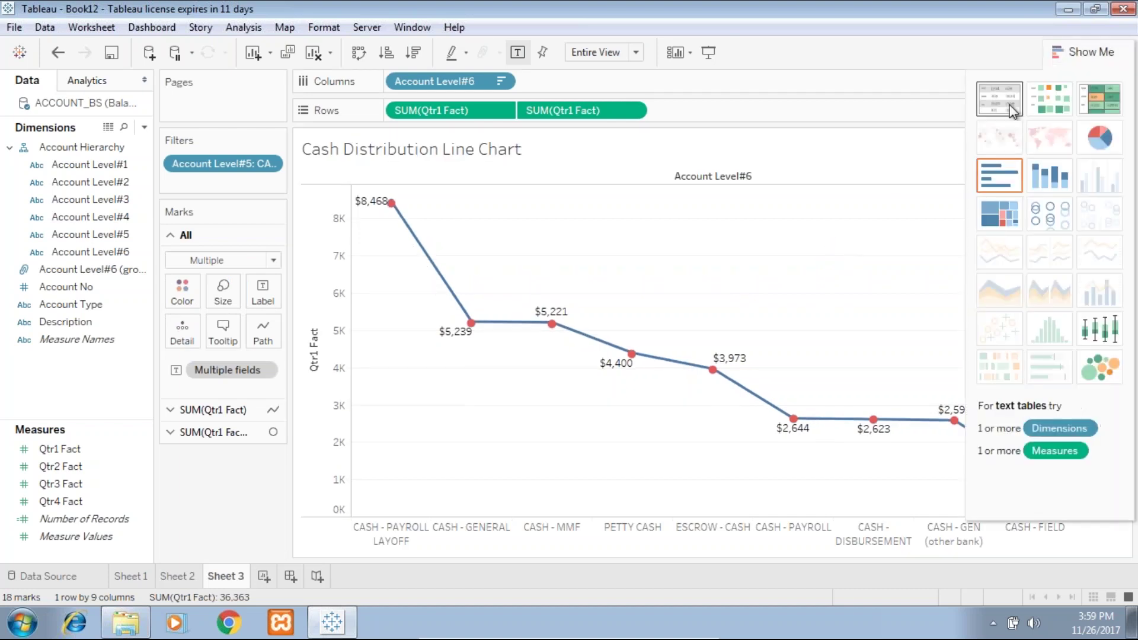
left_click(1002, 183)
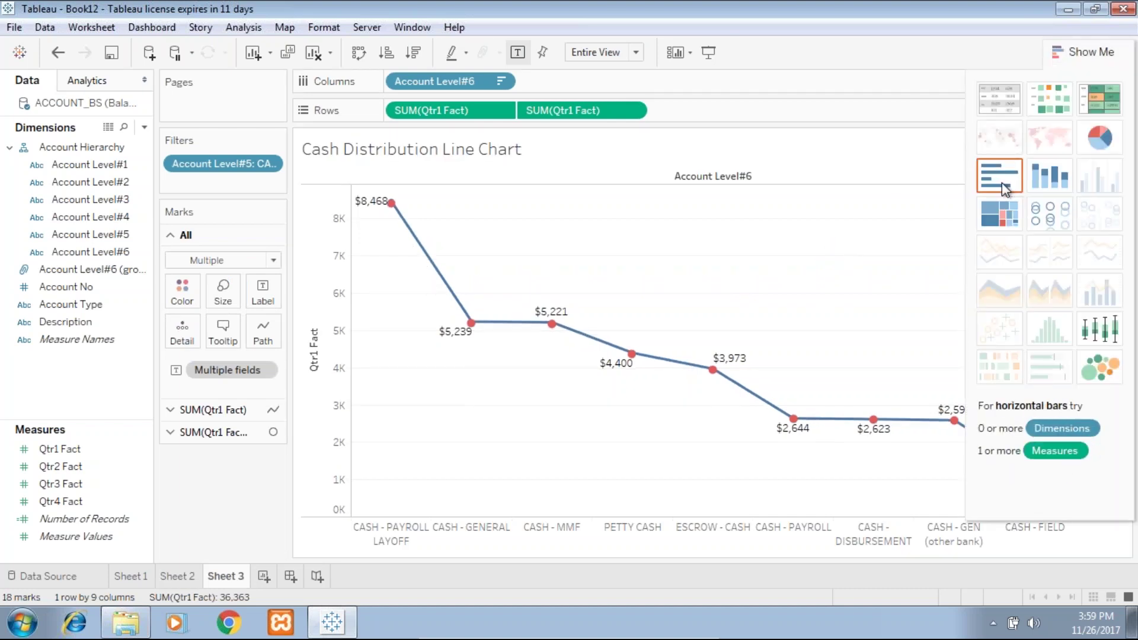
left_click(1101, 51)
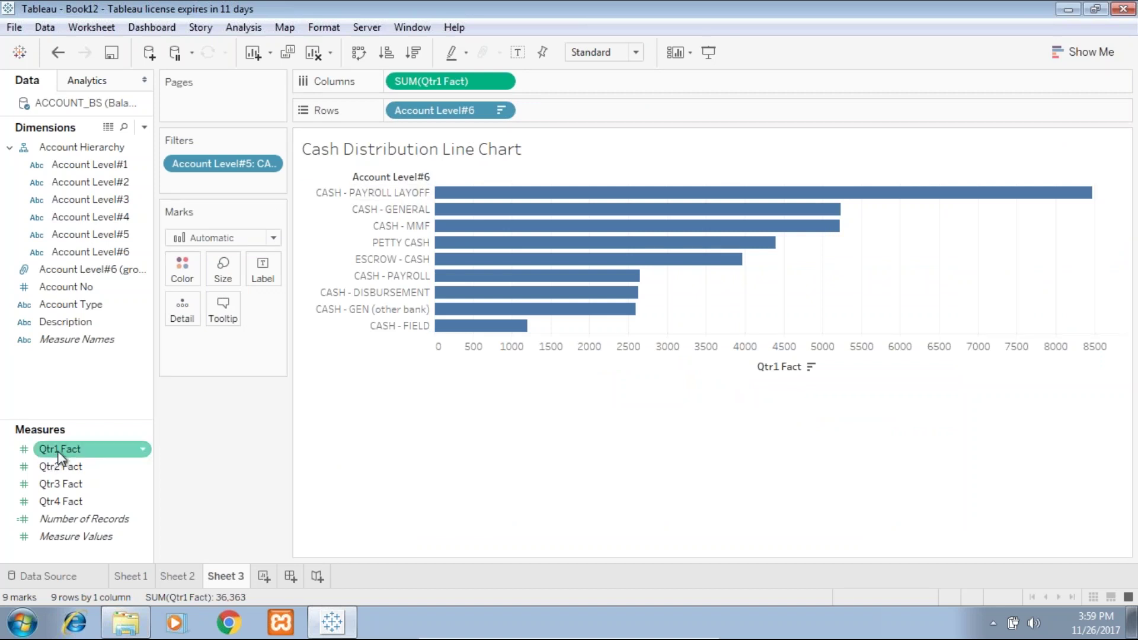
- Add a second Qtr1 Fact measure to the columns and compute it as Percent Difference From, relative to First
left_click_drag(61, 450, 583, 81)
left_click(632, 81)
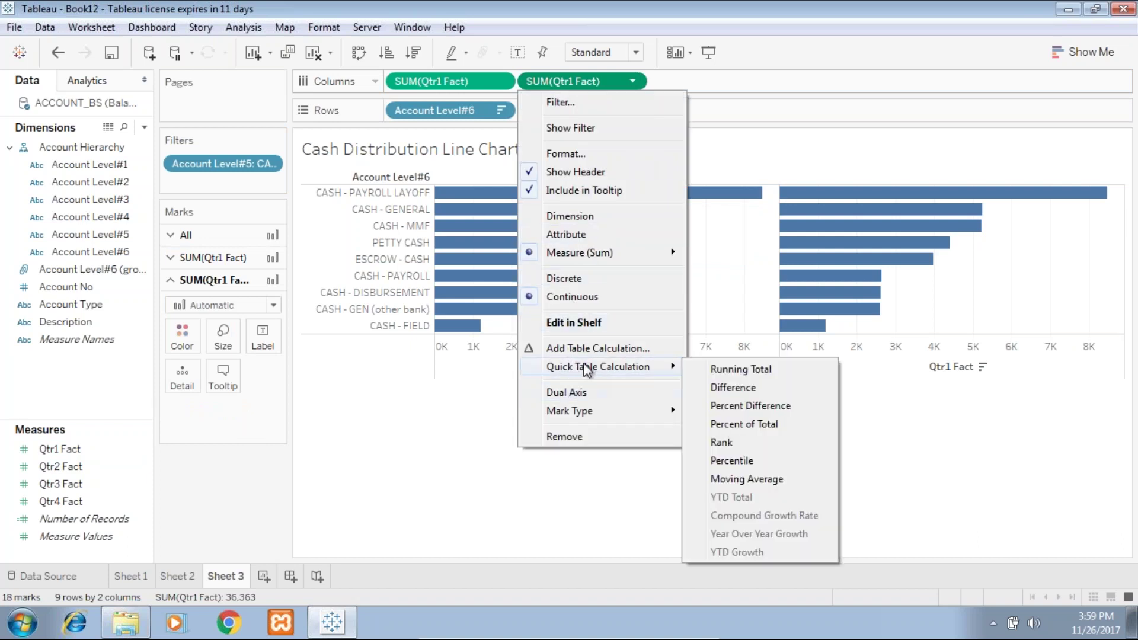
left_click(630, 349)
left_click(287, 230)
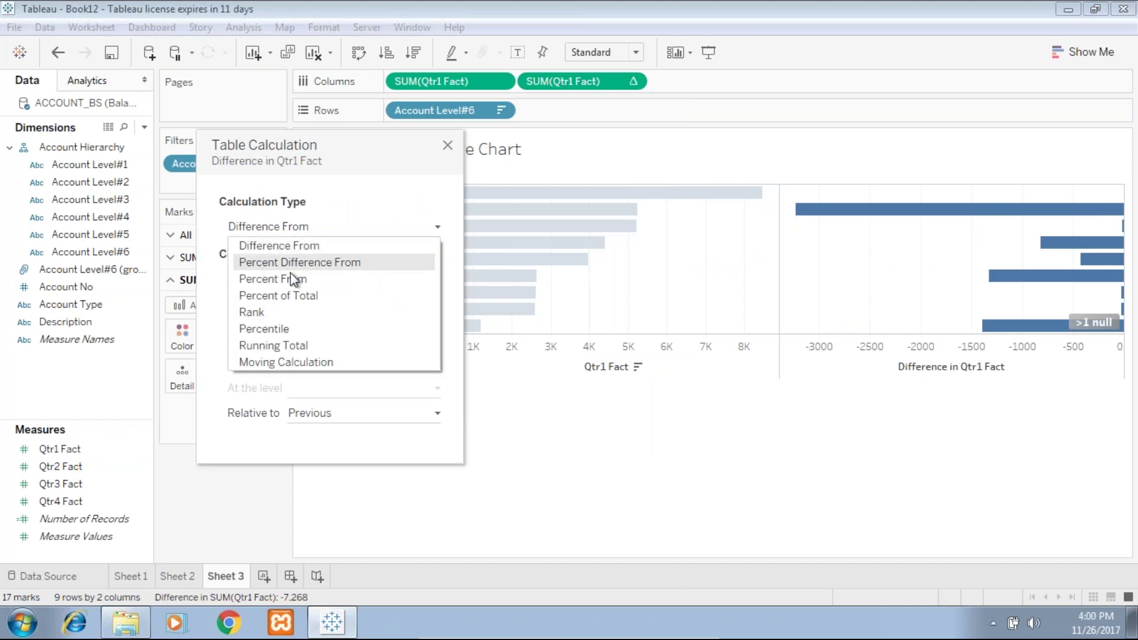
left_click(305, 266)
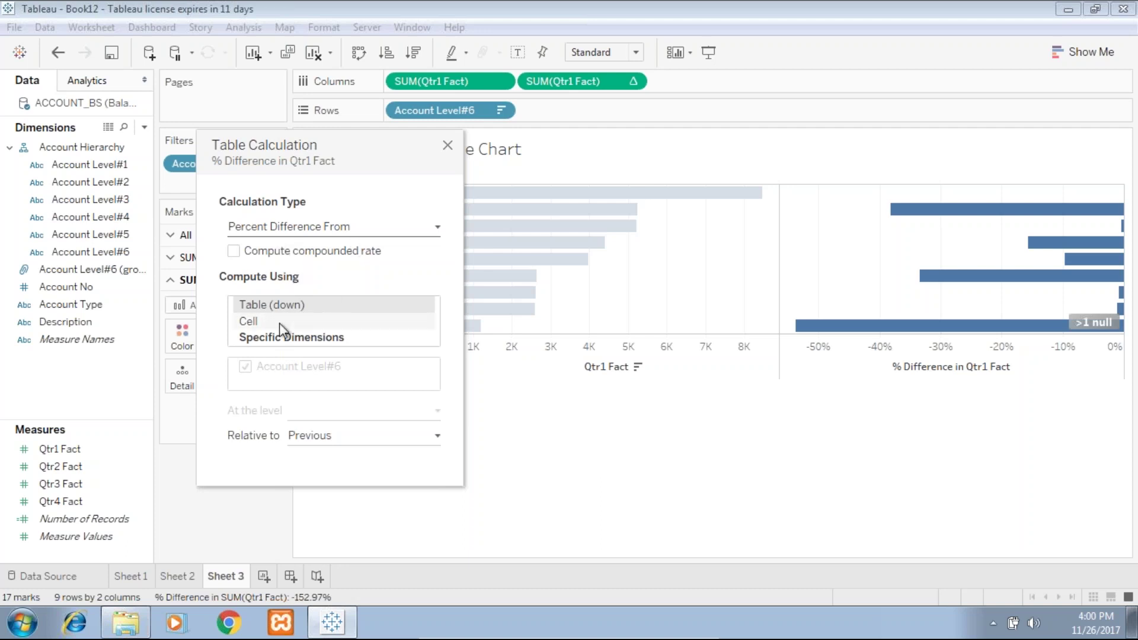
left_click(307, 439)
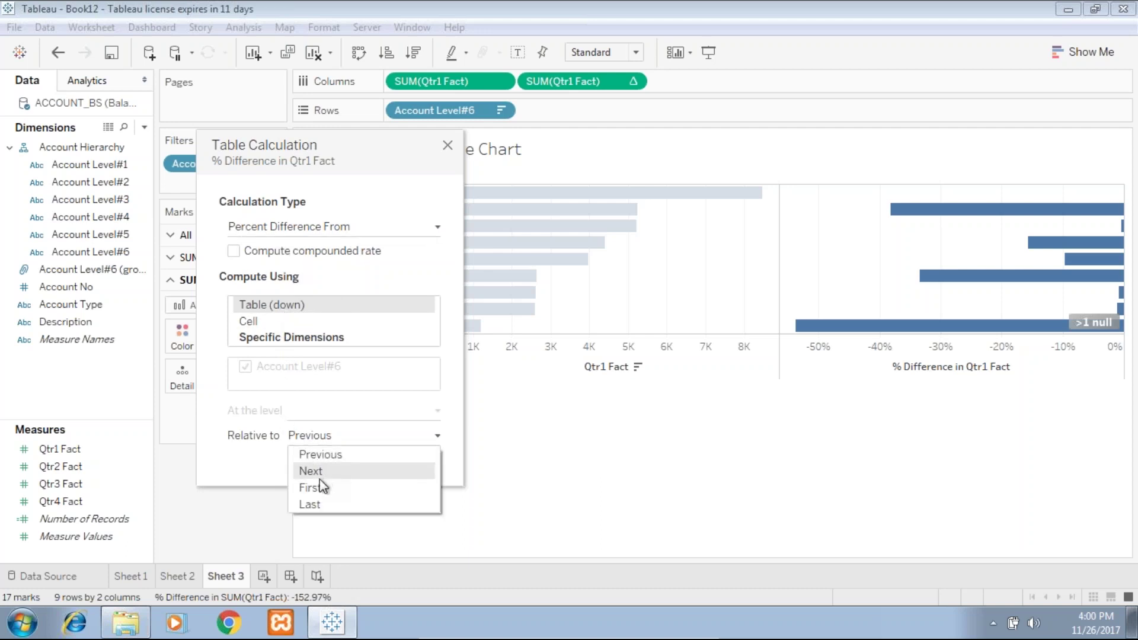
left_click(319, 489)
mouse_move(644, 197)
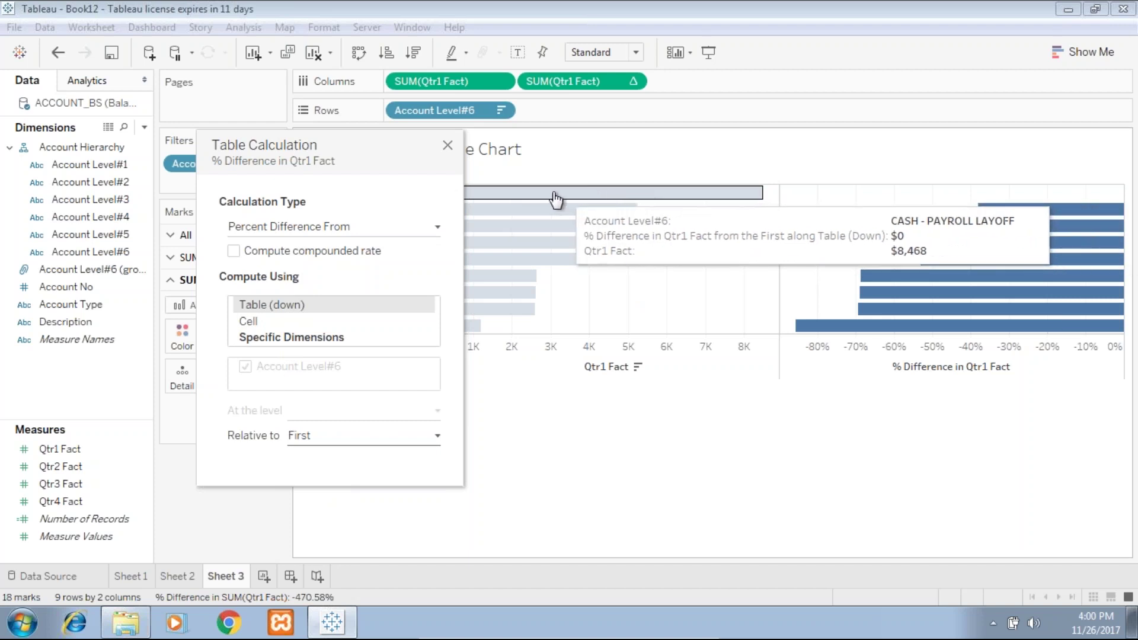
left_click(450, 150)
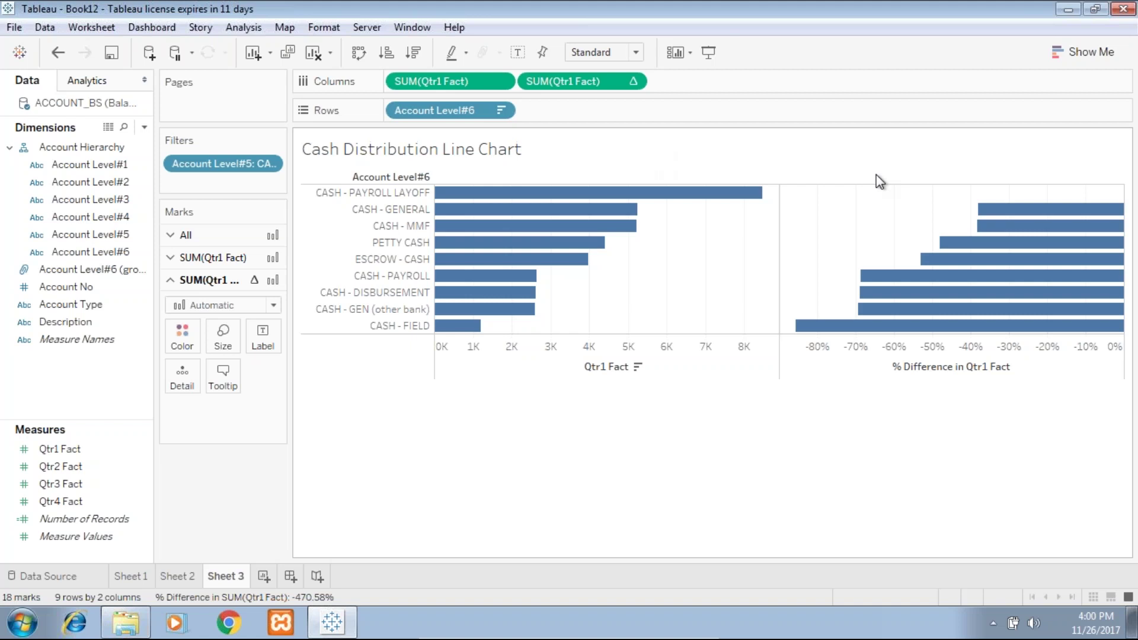
- Combine the two Qtr1 Fact measures on a dual axis and set both mark types to Bar
left_click(632, 82)
left_click(567, 447)
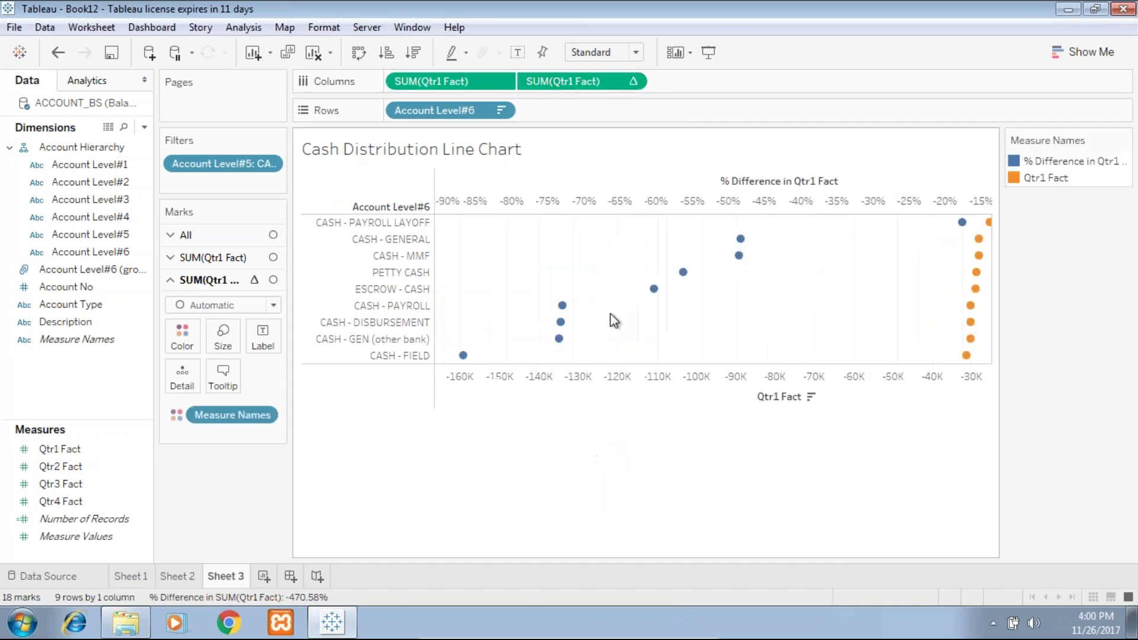
left_click(249, 257)
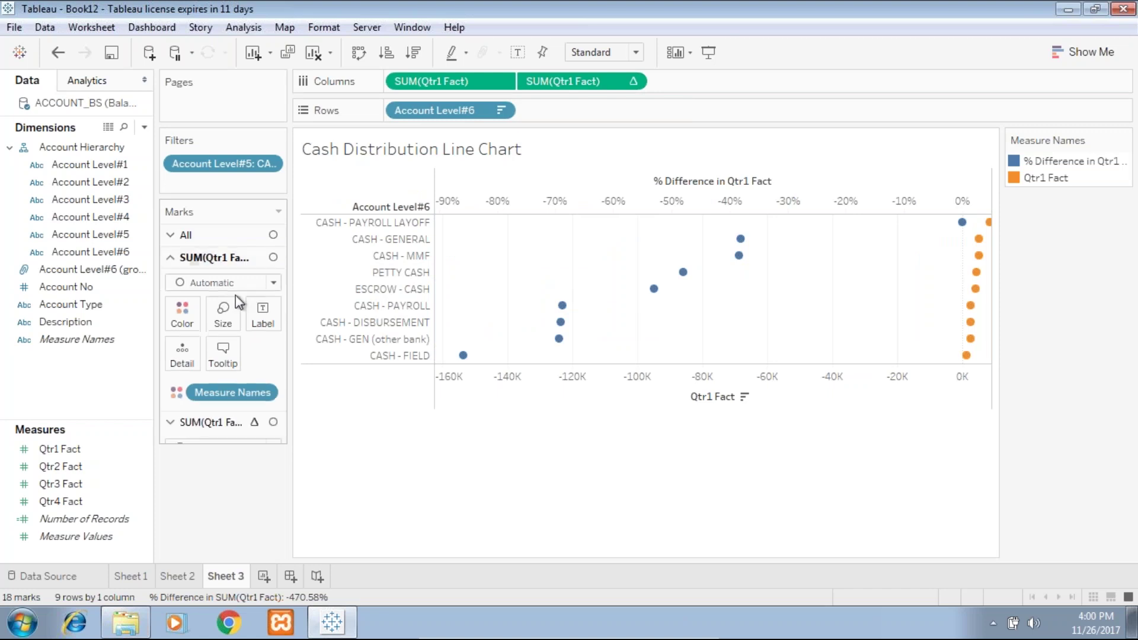
left_click(231, 284)
left_click(219, 318)
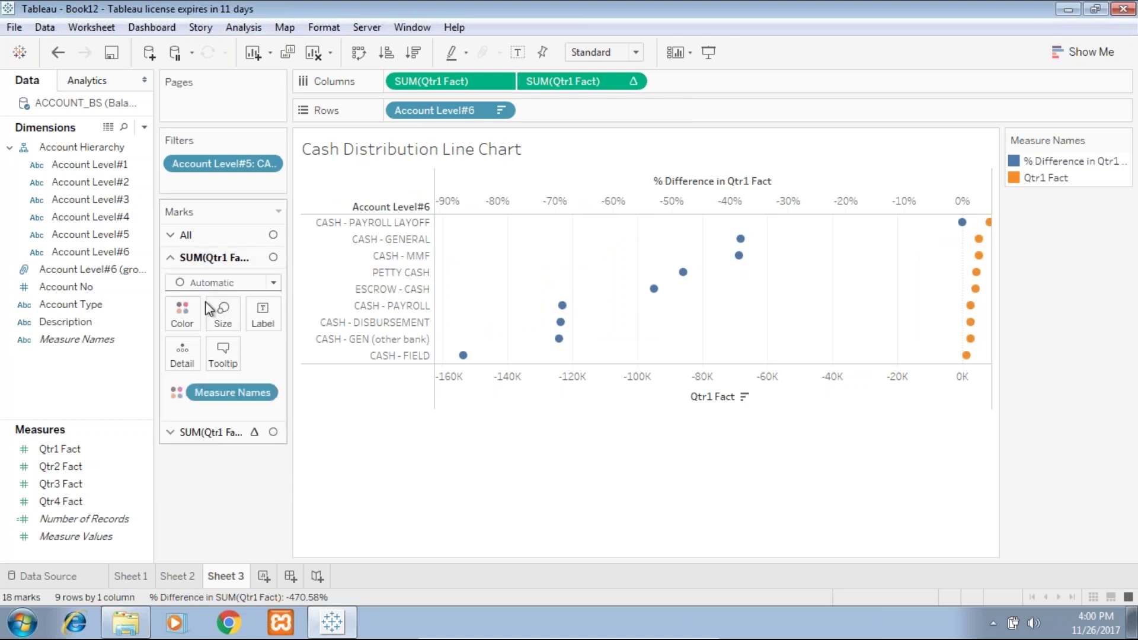
left_click(205, 432)
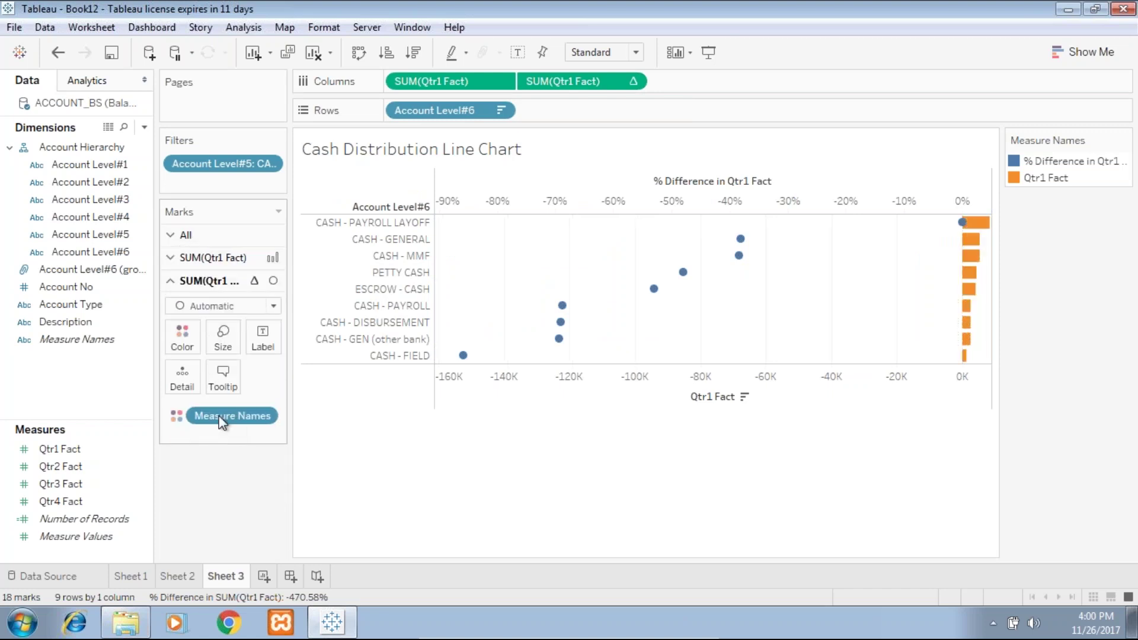
left_click(228, 305)
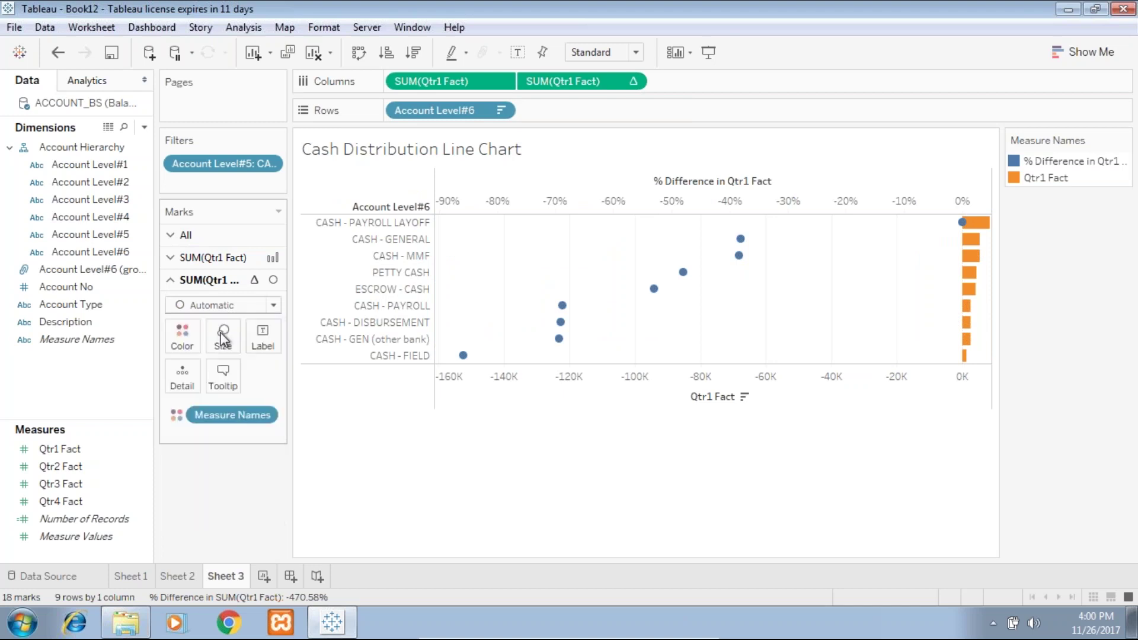
left_click(221, 338)
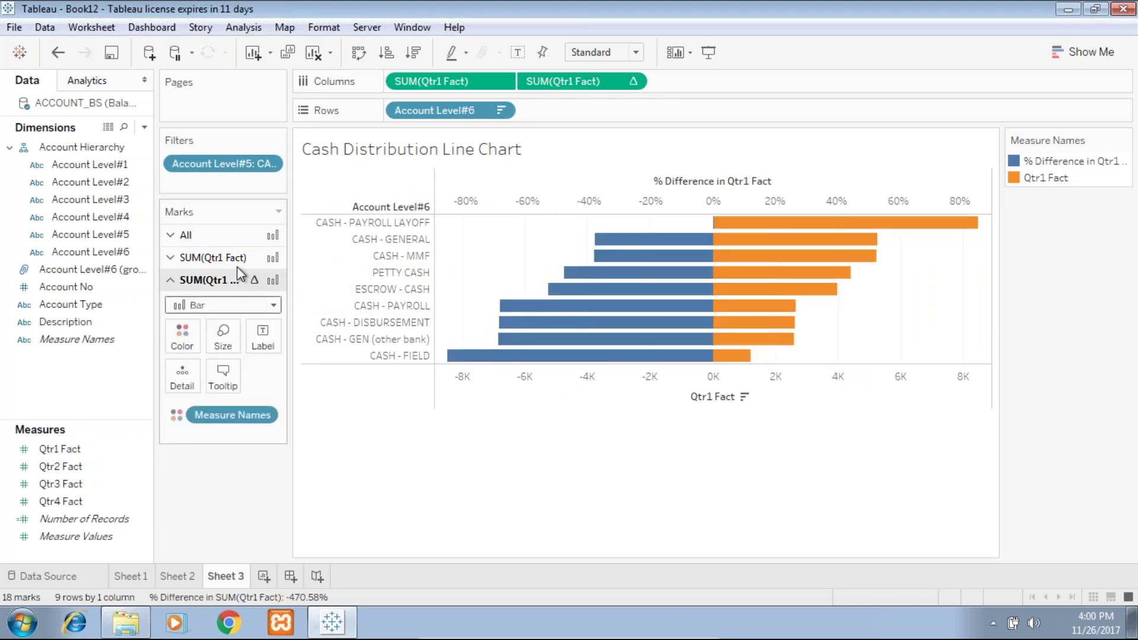
- Label the Qtr1 Fact bars with their amounts and the percent-difference bars with the table calculation
left_click(201, 257)
left_click_drag(57, 449, 262, 312)
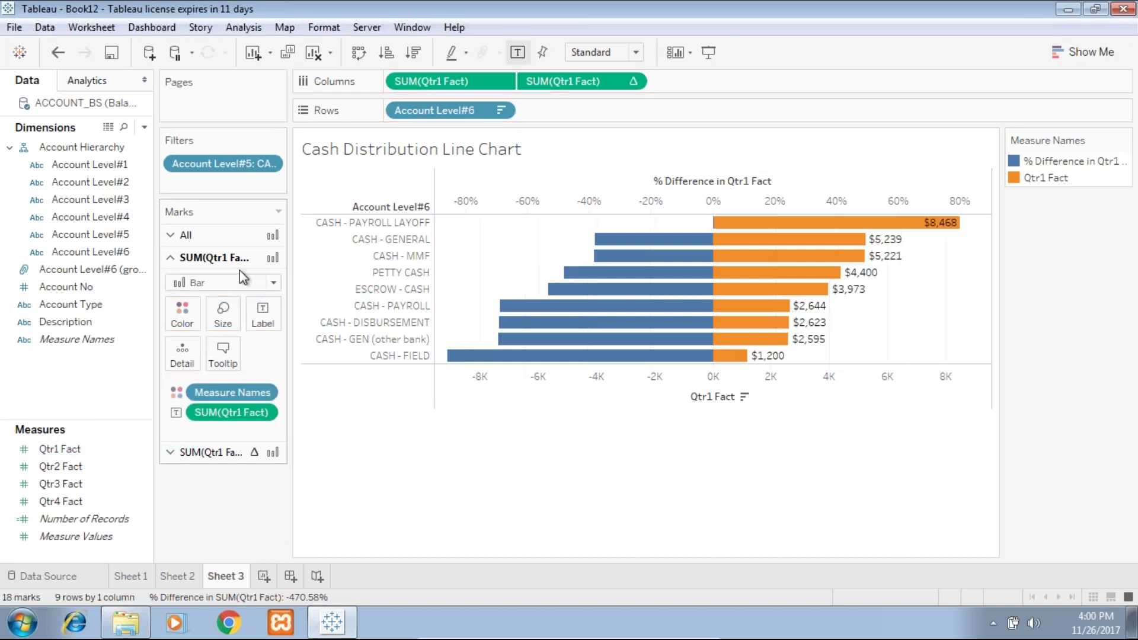
left_click(198, 451)
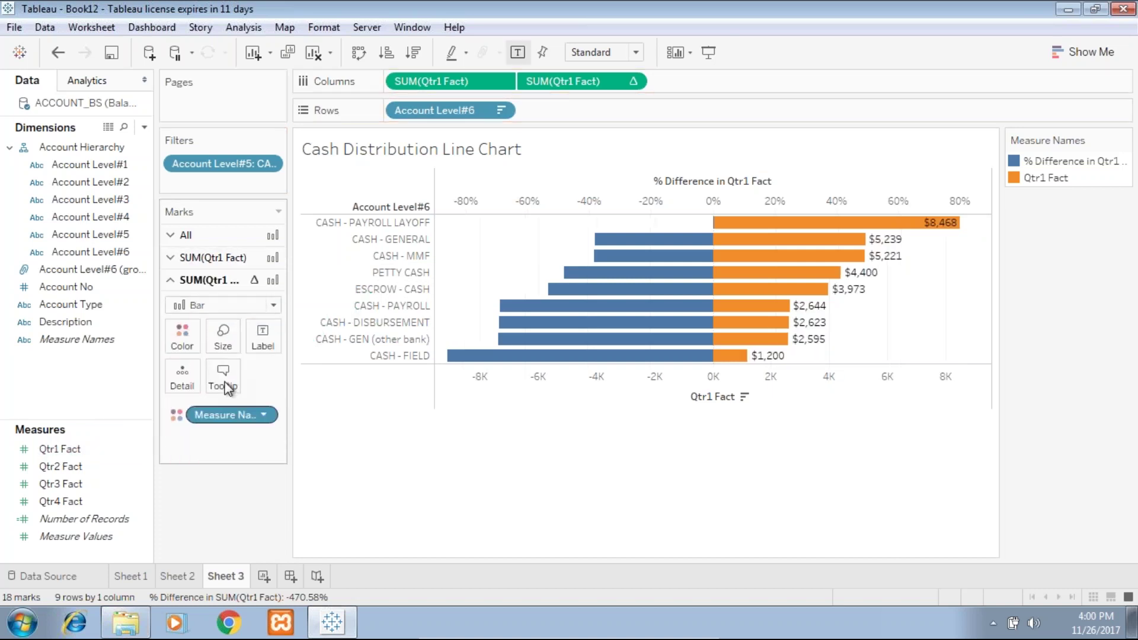
left_click_drag(561, 82, 265, 335)
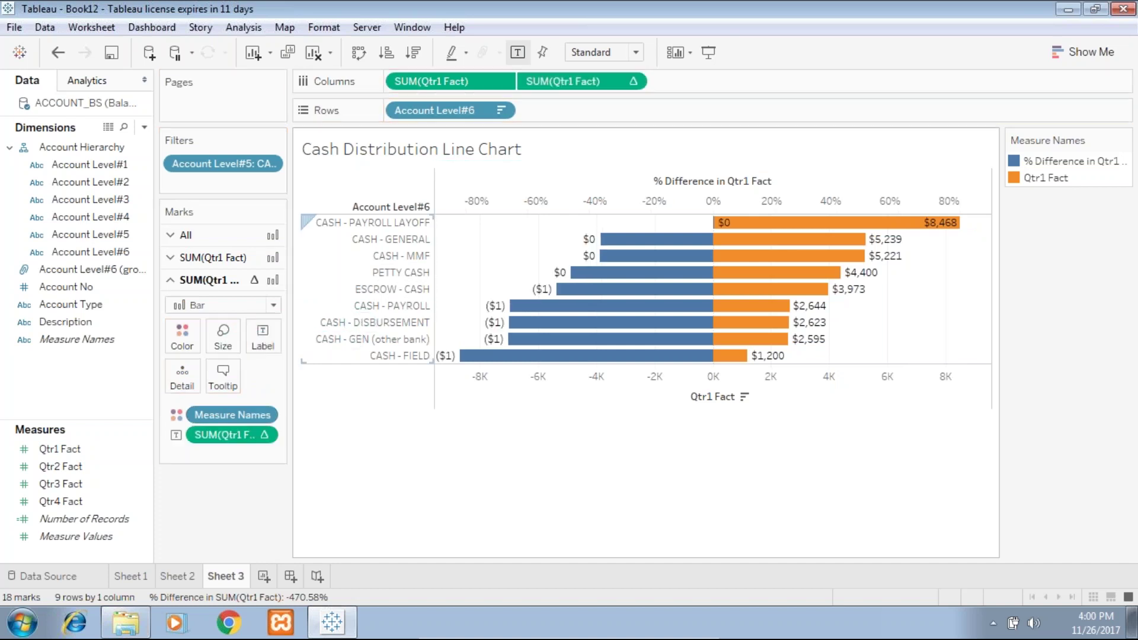
- Format the percent-difference labels as percentages with 0 decimal places and fit the chart to Entire View
left_click(267, 436)
left_click(237, 352)
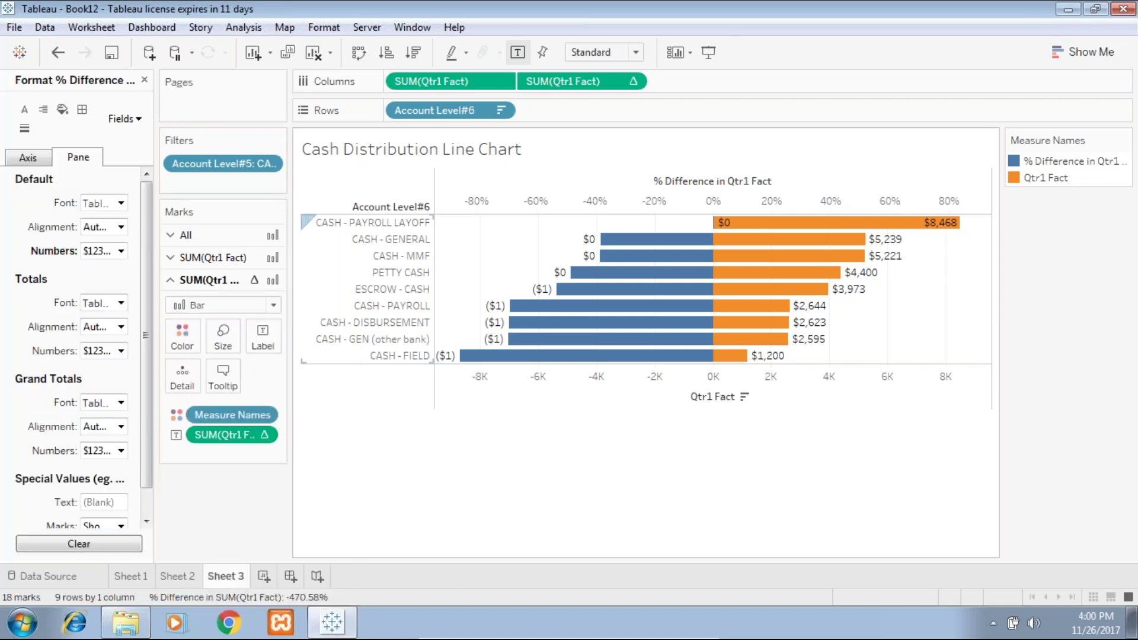
left_click(107, 250)
left_click(190, 347)
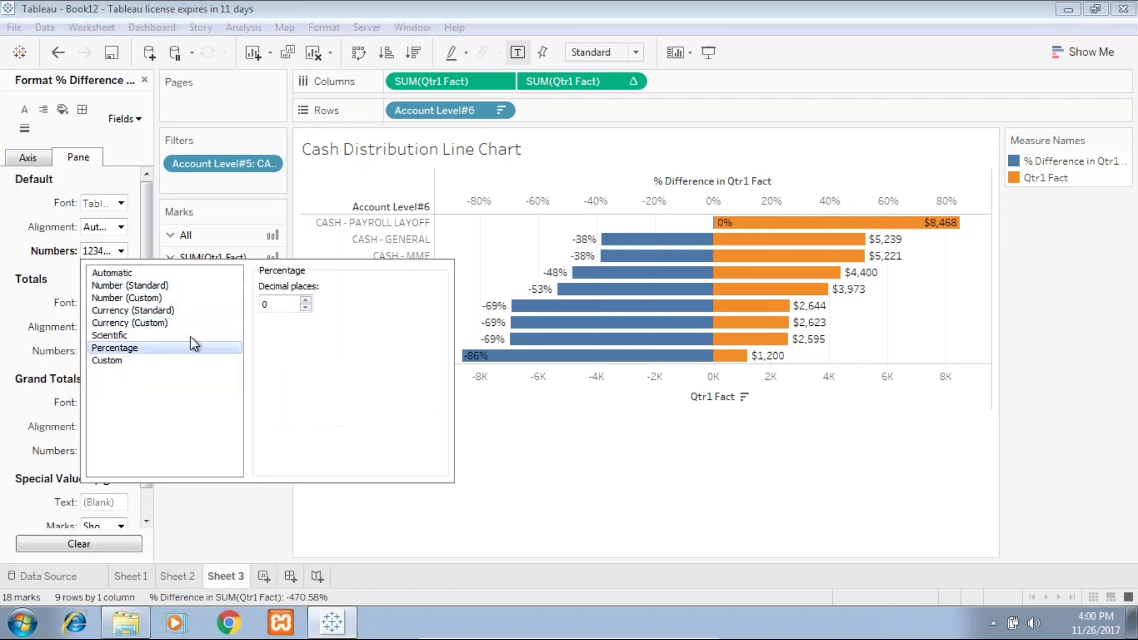
left_click(533, 436)
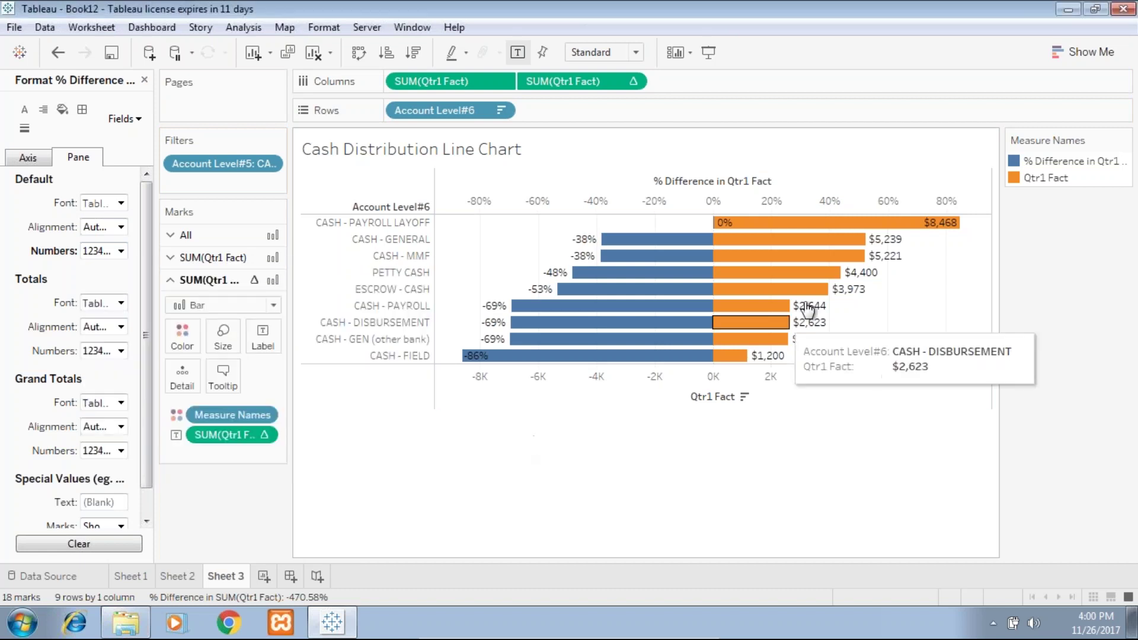
left_click(619, 52)
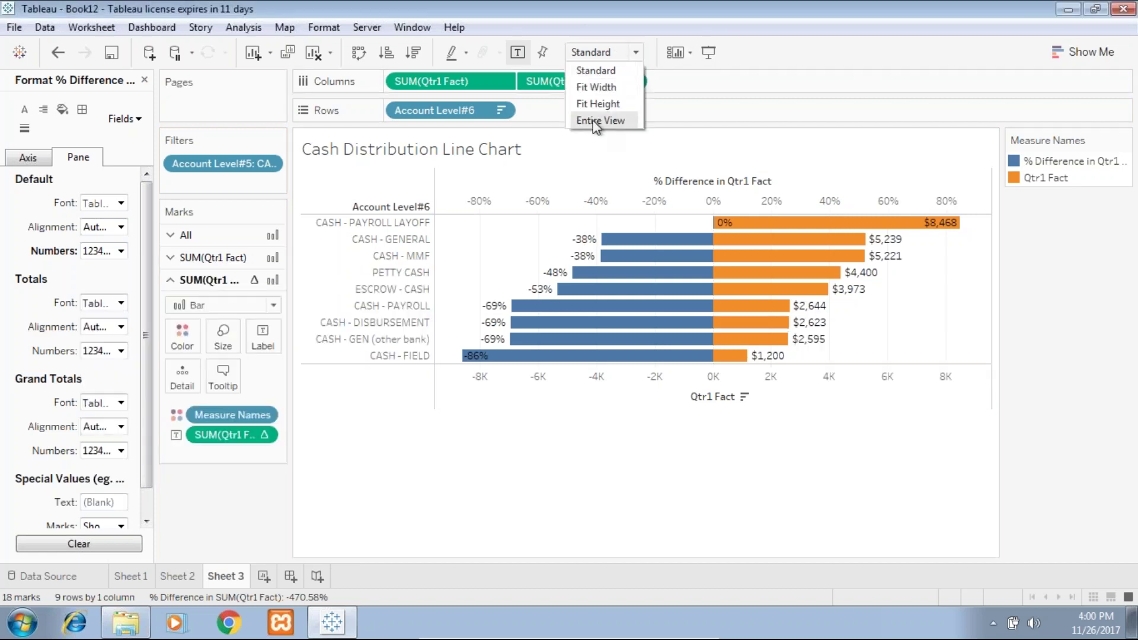
left_click(598, 115)
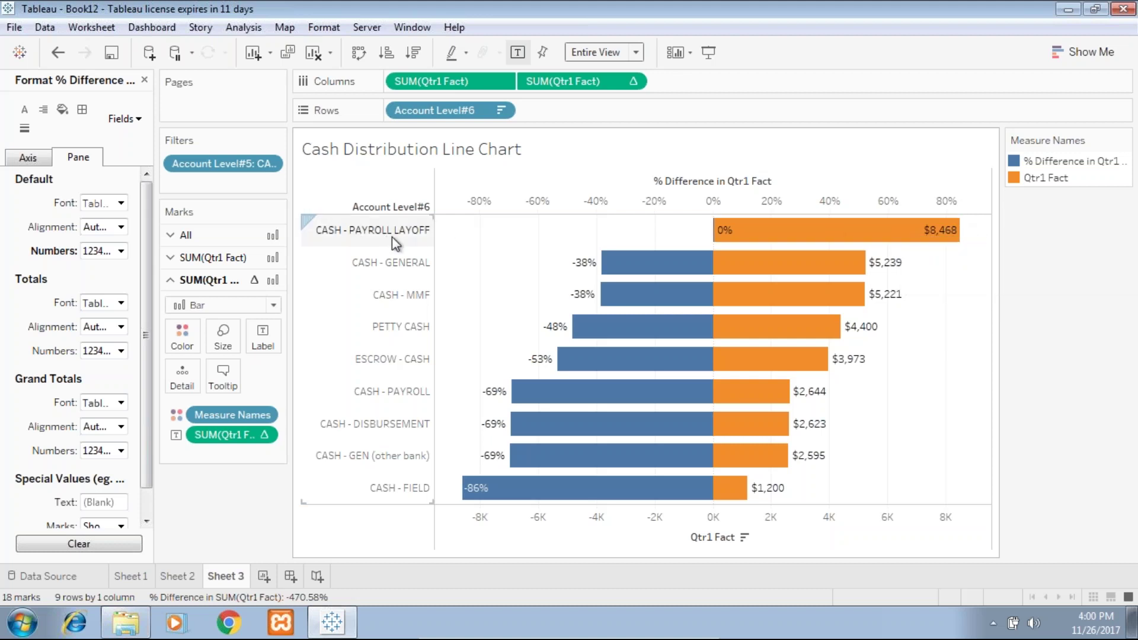
- Set the percent-difference labels to 2 decimal places
mouse_move(952, 239)
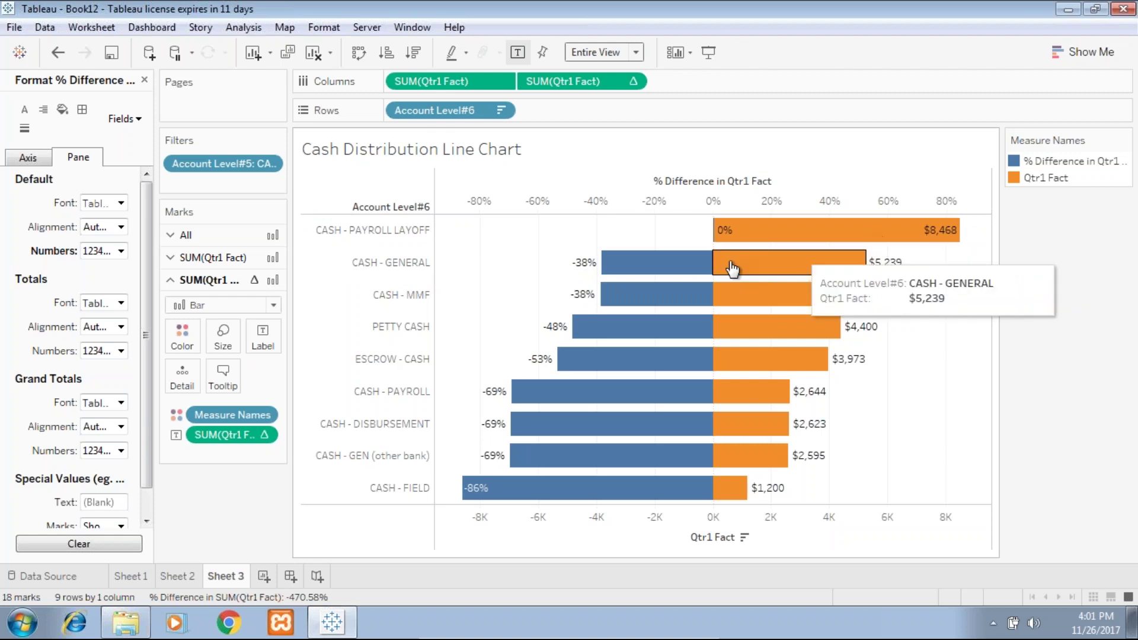
mouse_move(750, 237)
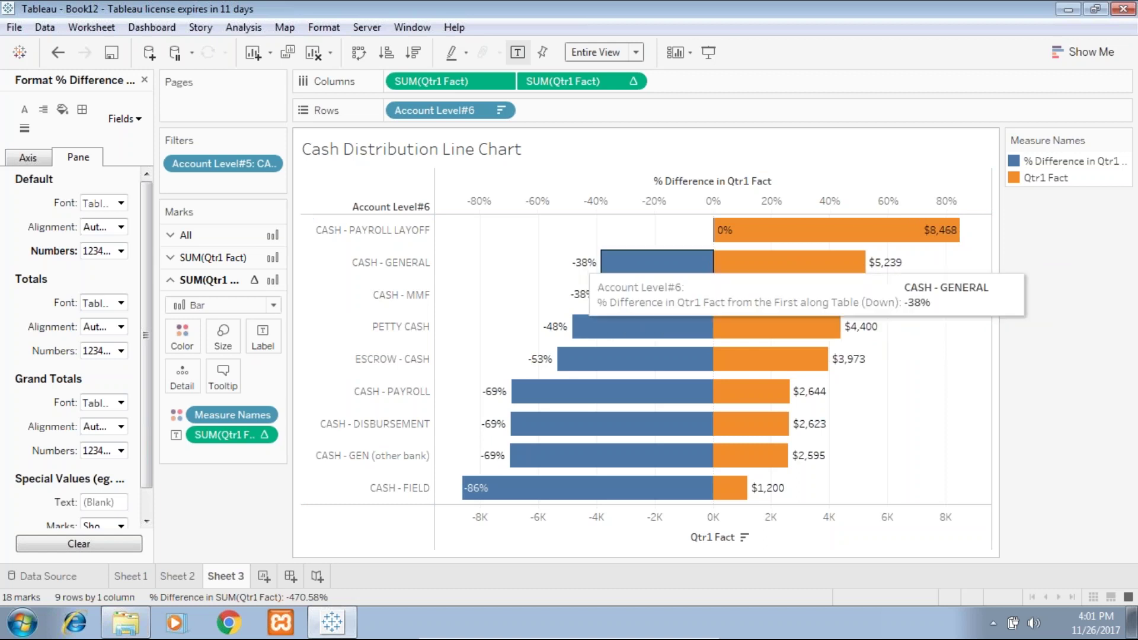
mouse_move(605, 296)
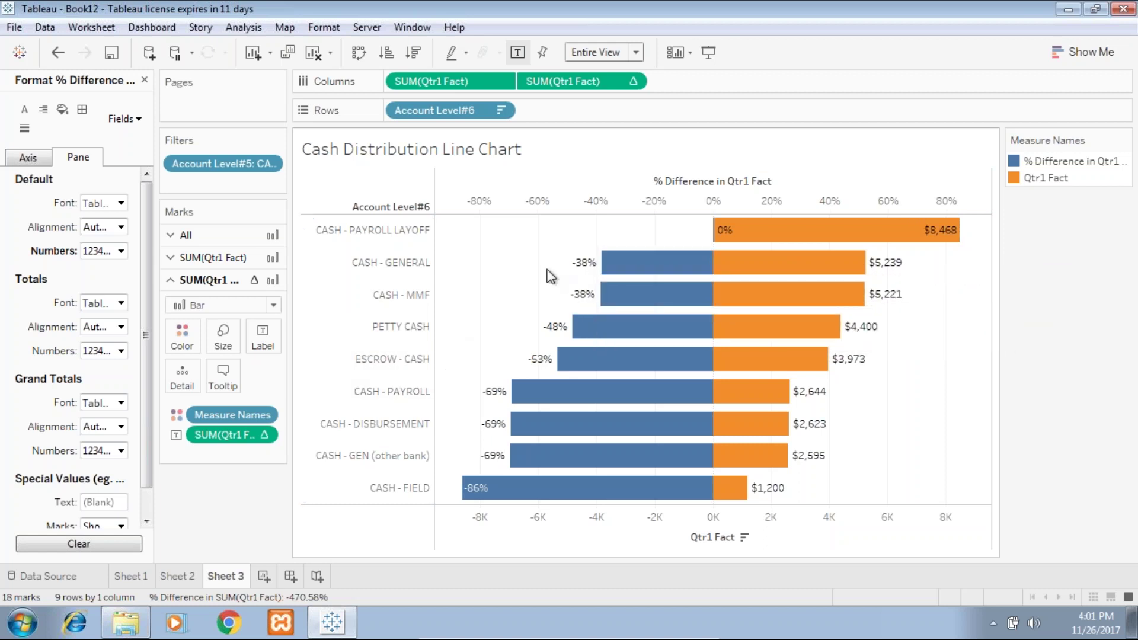
mouse_move(690, 252)
mouse_move(592, 360)
mouse_move(594, 448)
mouse_move(626, 403)
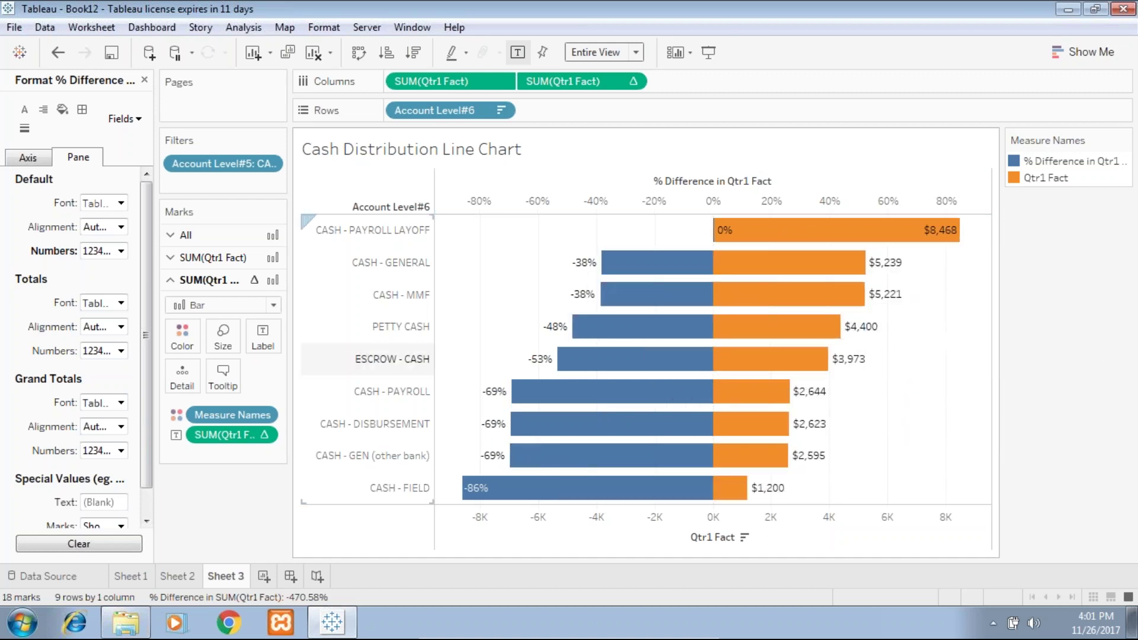
left_click(104, 251)
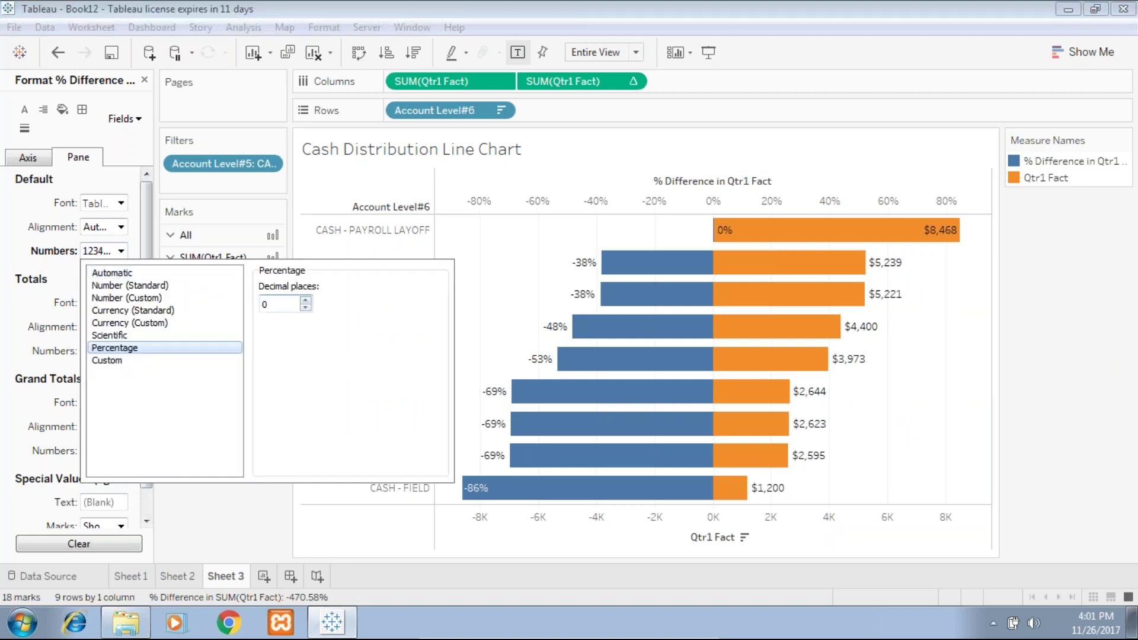
left_click(307, 301)
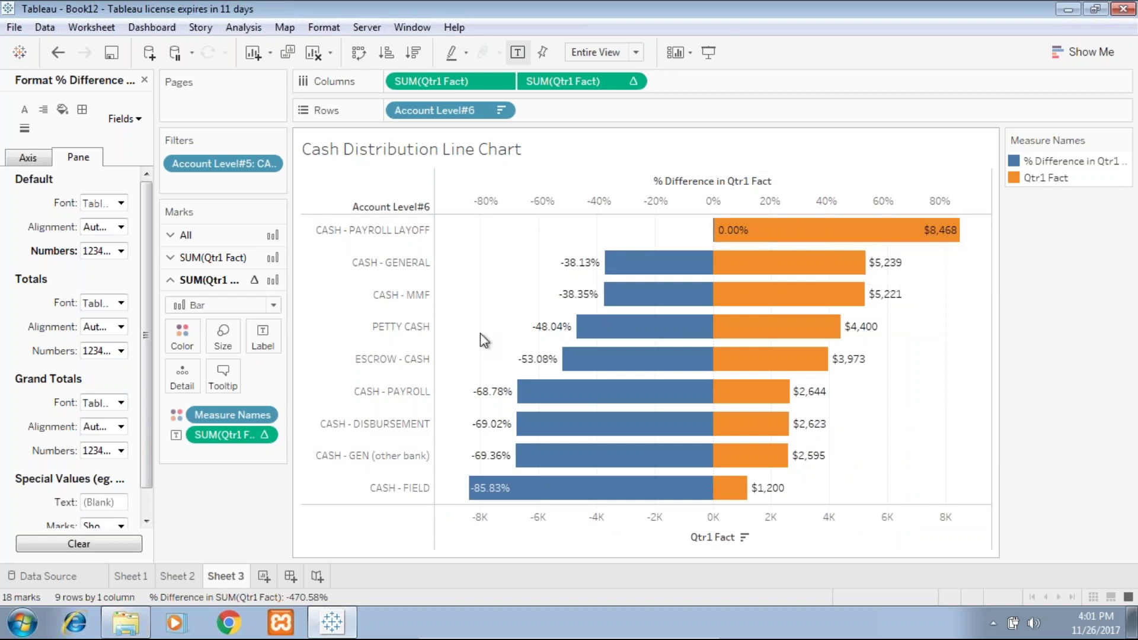
- Change the chart title to "Cash Distribution with respect to Payroll Layoff"
double_click(474, 149)
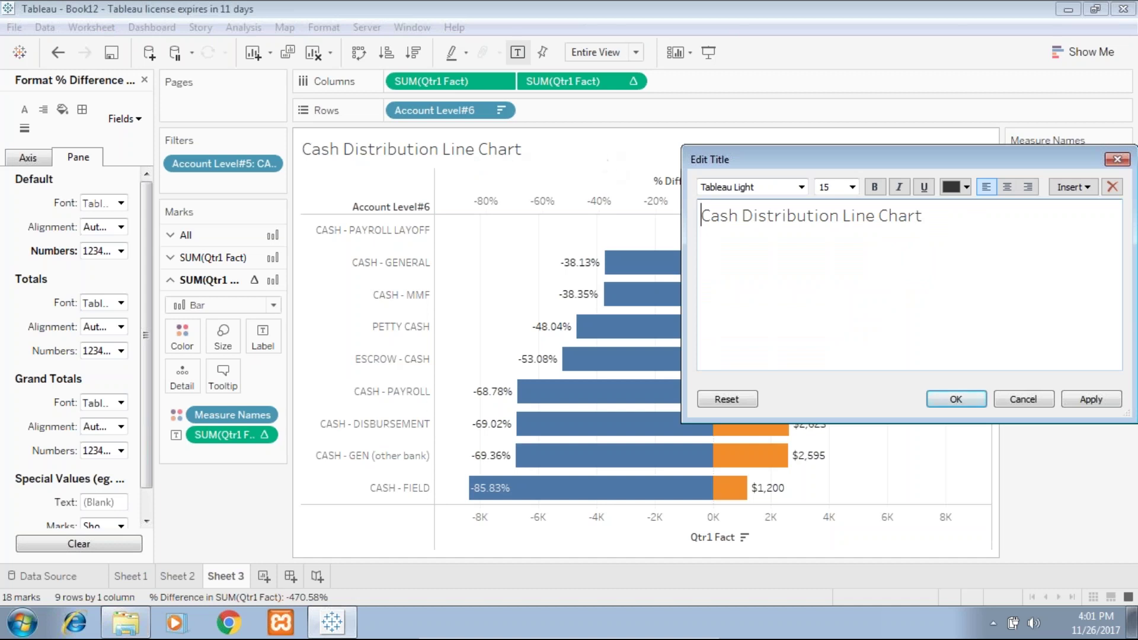
left_click_drag(922, 220, 843, 223)
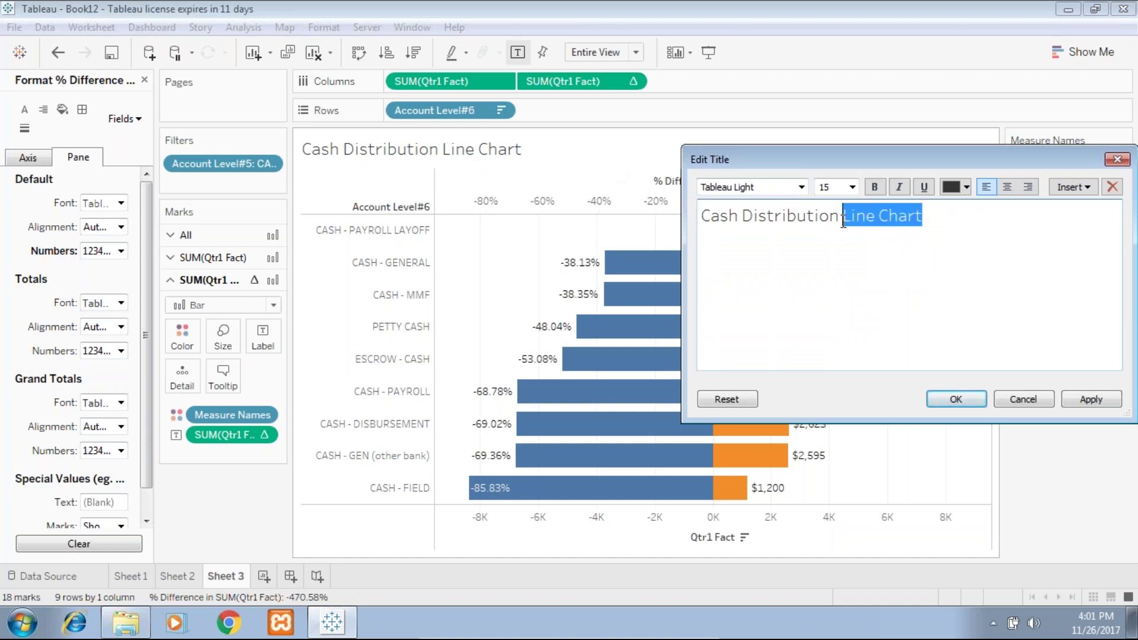
type("with respect to Payroll Layoff")
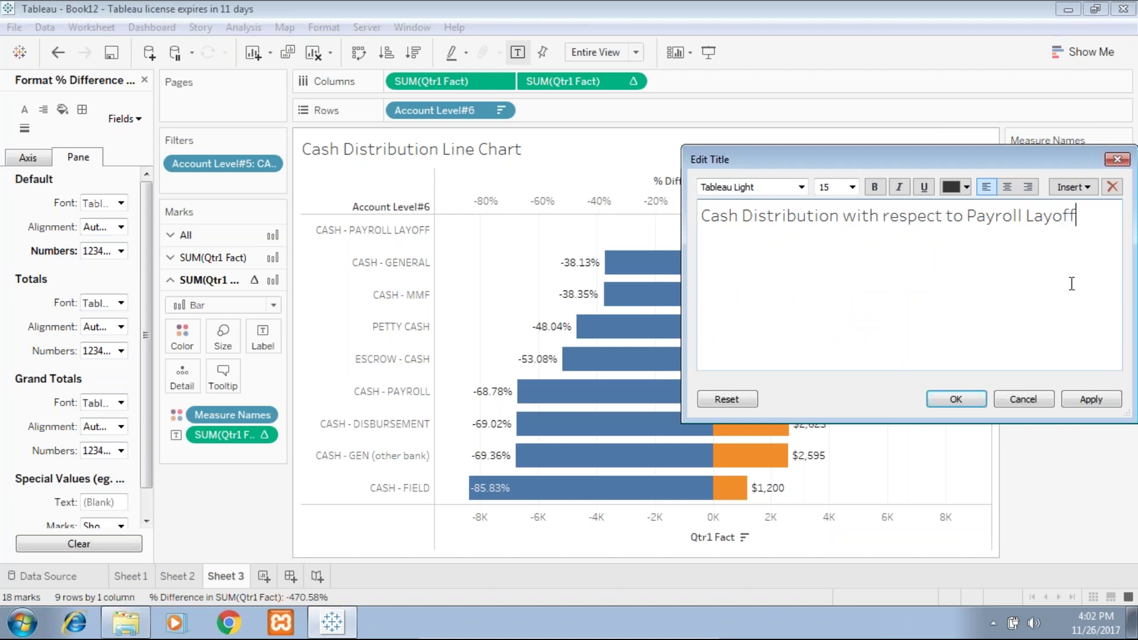
left_click(971, 406)
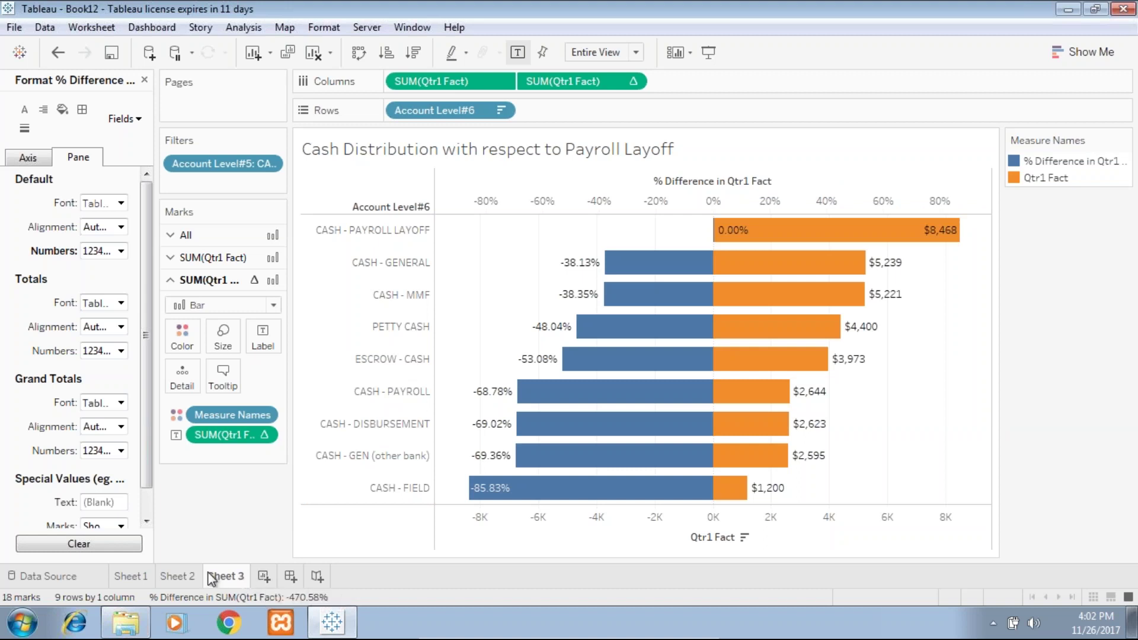
- Create a new worksheet and place Account Level#6 on its rows
left_click(264, 576)
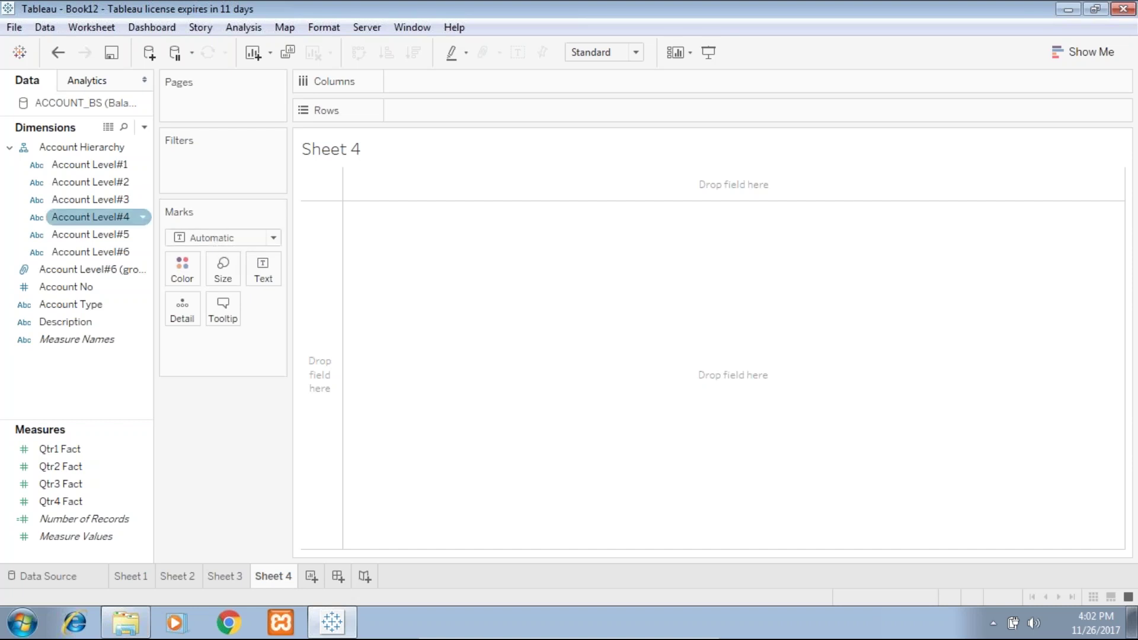
left_click_drag(109, 253, 474, 111)
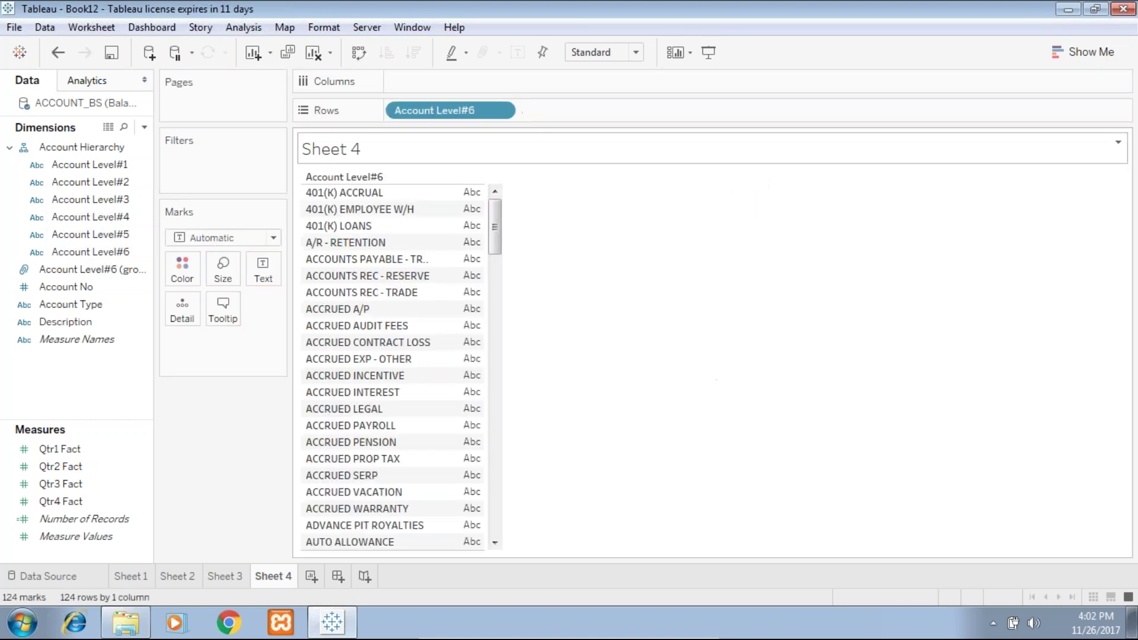
- Add Account Level#5 as a filter on the new sheet, searching its values for "Cash"
left_click_drag(117, 238, 227, 159)
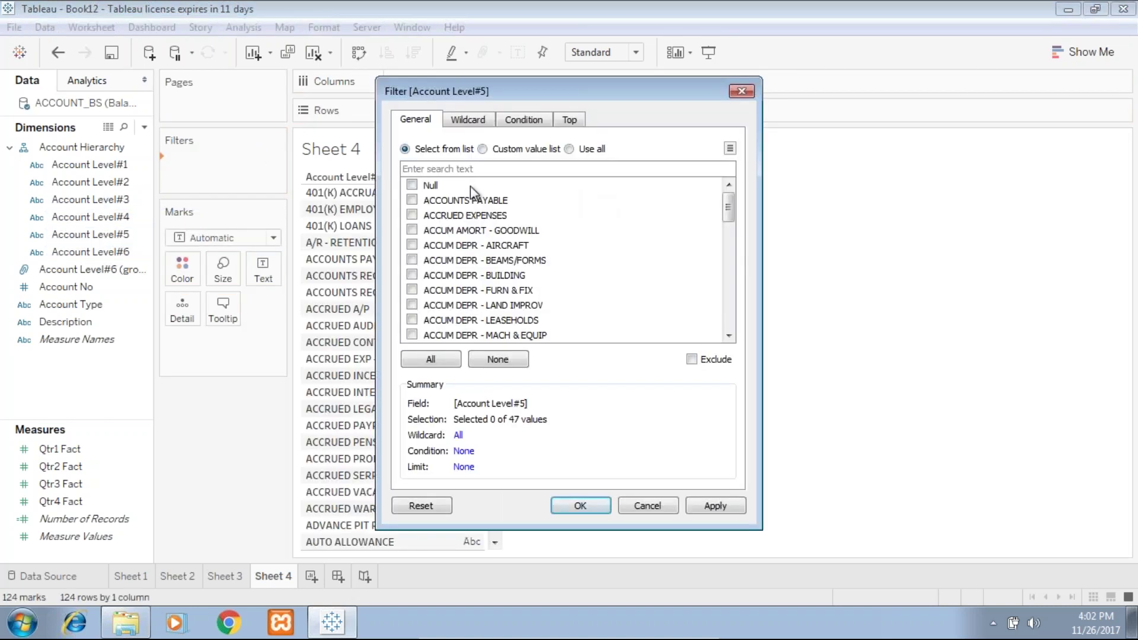
type("Cash")
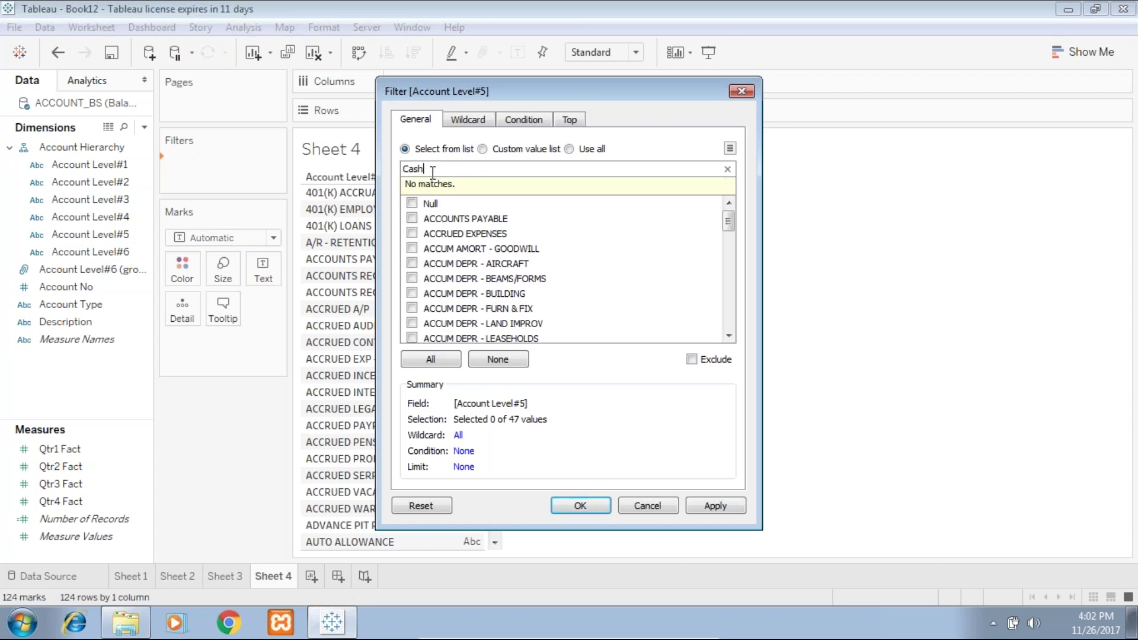
left_click(714, 506)
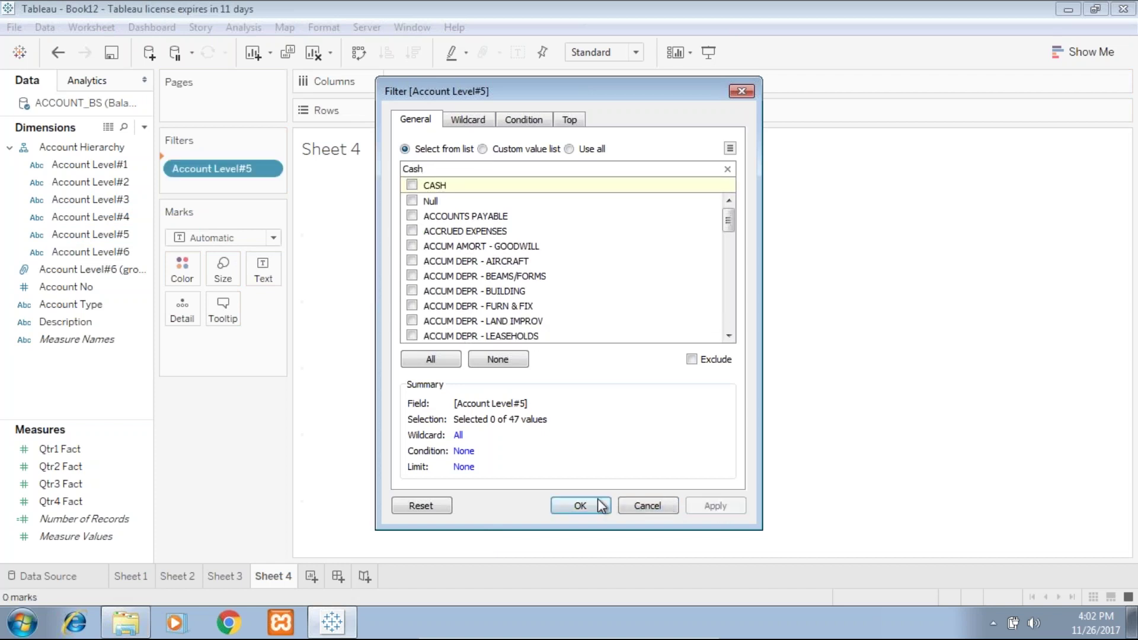
left_click(579, 506)
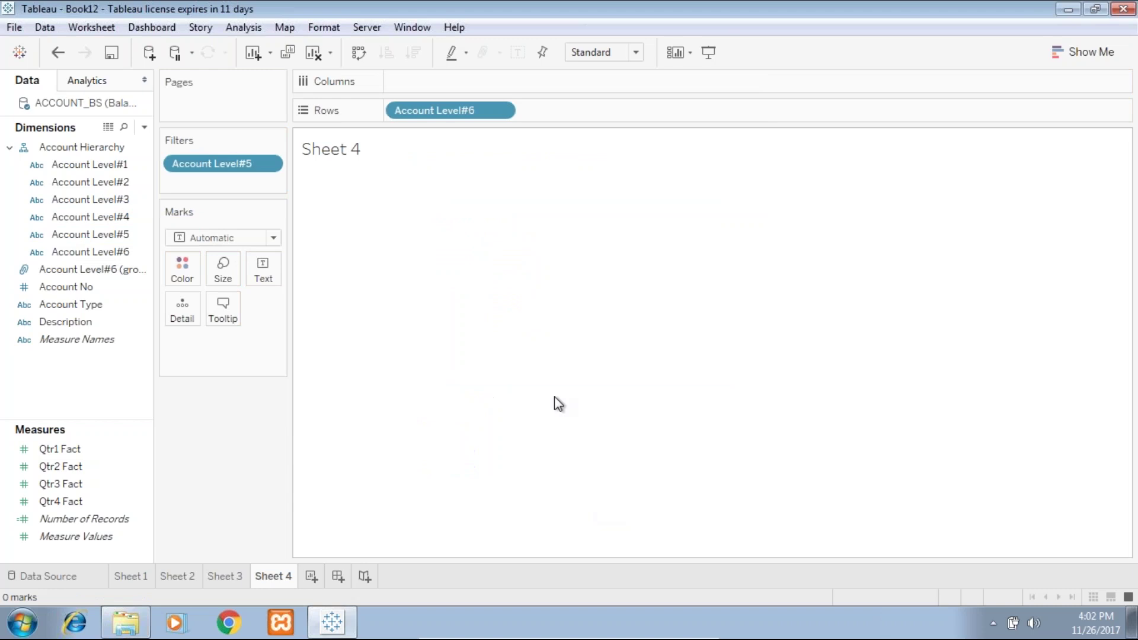
- Edit the Account Level#5 filter to keep only the CASH value
left_click(269, 164)
mouse_move(261, 360)
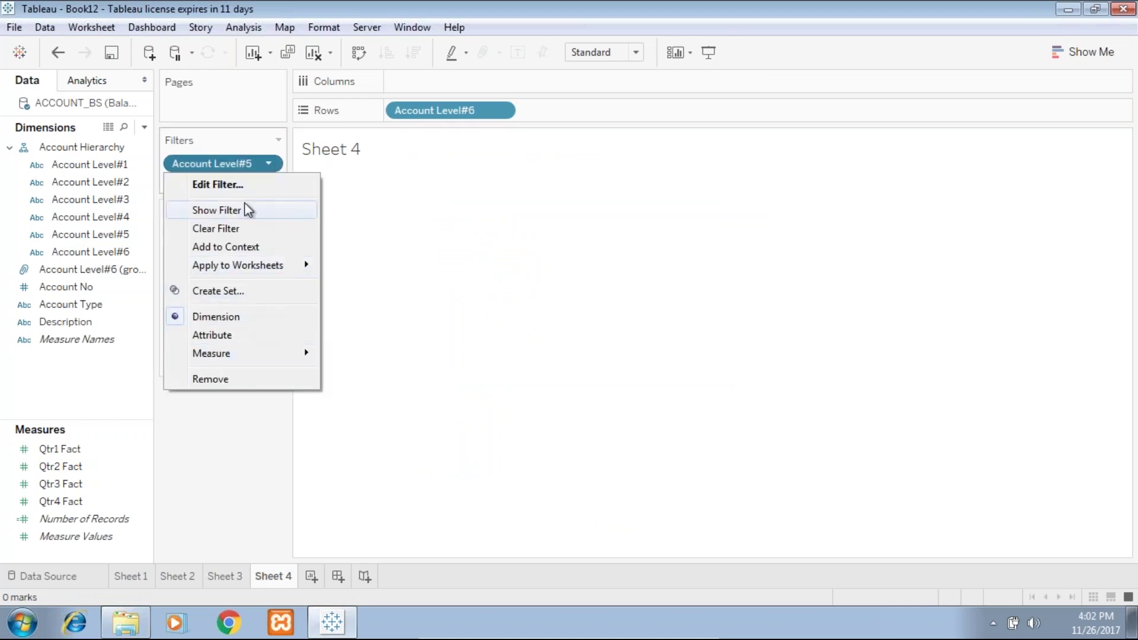
left_click(339, 184)
type("Cash")
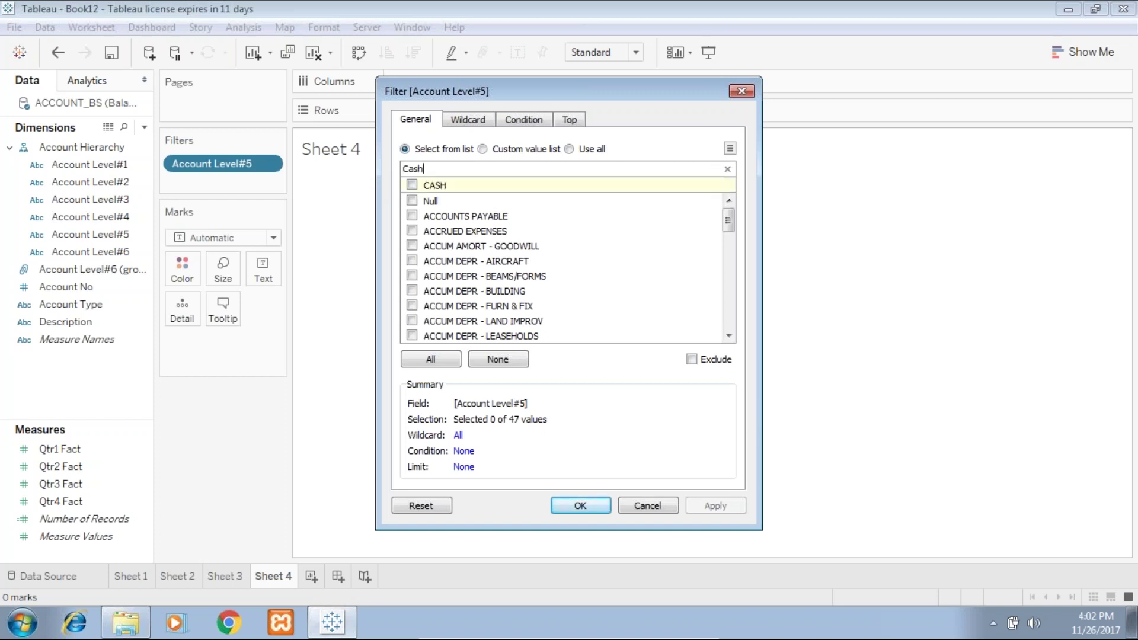
left_click(412, 185)
left_click(710, 507)
left_click(592, 505)
- Chart Qtr1 Fact as vertical bars, with Account Level#6 on columns and SUM(Qtr1 Fact) on rows
left_click_drag(59, 449, 453, 256)
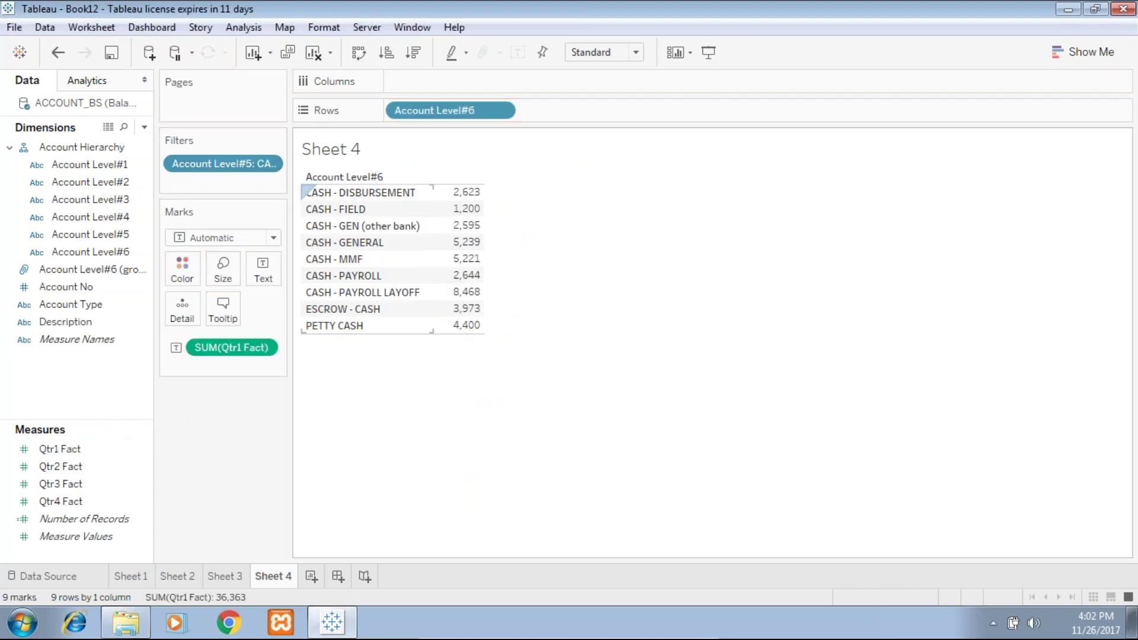
mouse_move(469, 225)
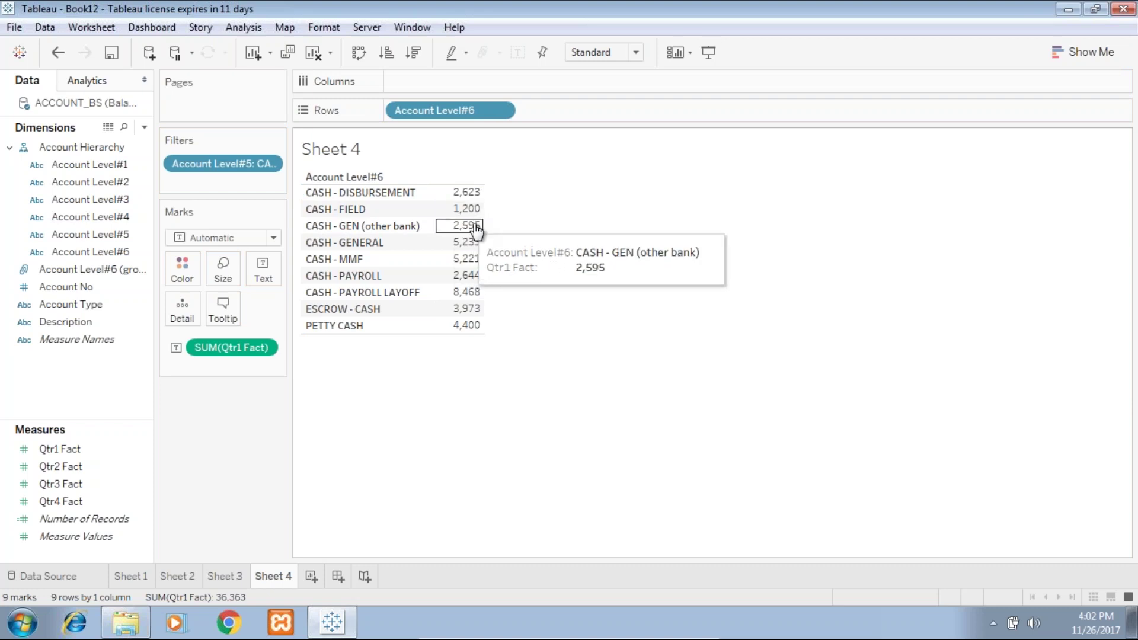
left_click(1081, 53)
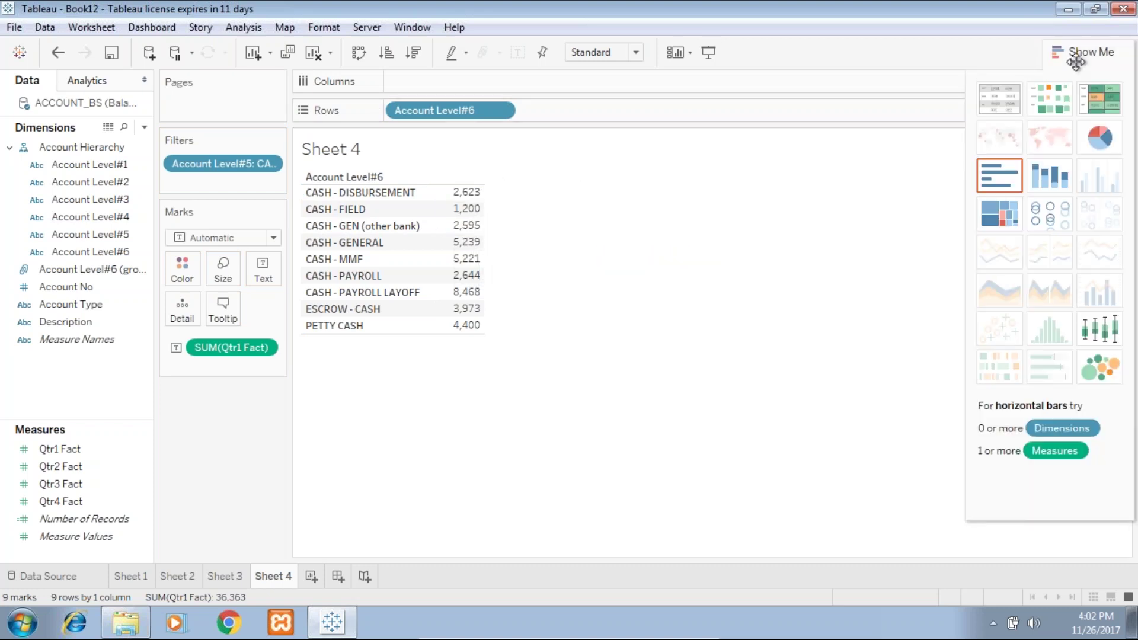
left_click(991, 183)
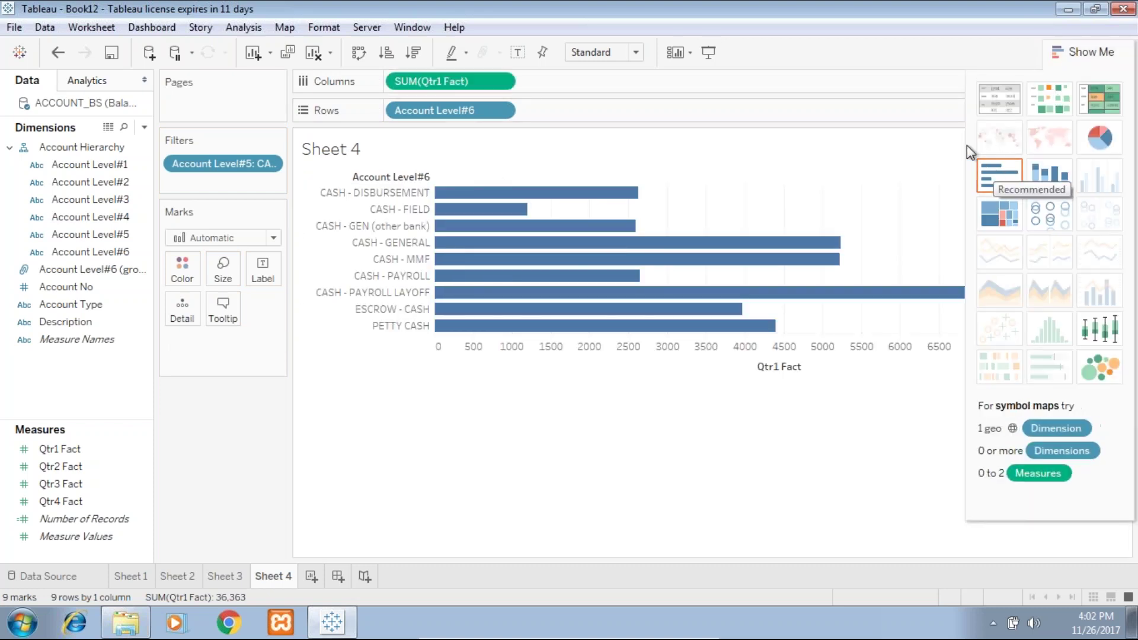
mouse_move(464, 104)
left_mouse_down()
mouse_move(551, 101)
mouse_move(563, 88)
mouse_move(408, 110)
left_mouse_up()
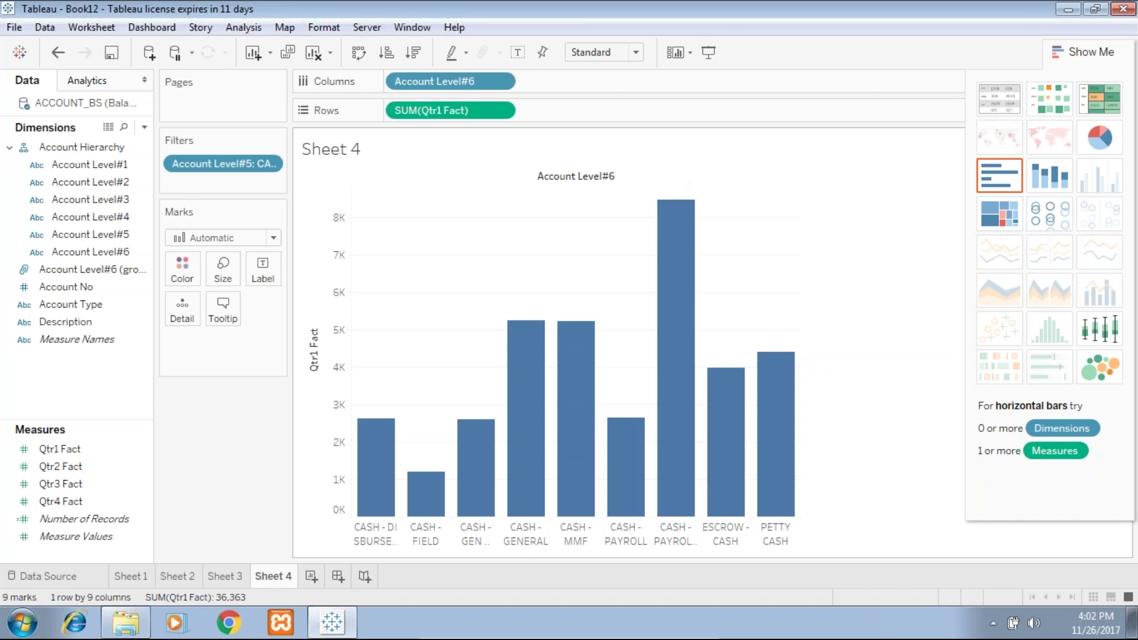
left_click(1082, 52)
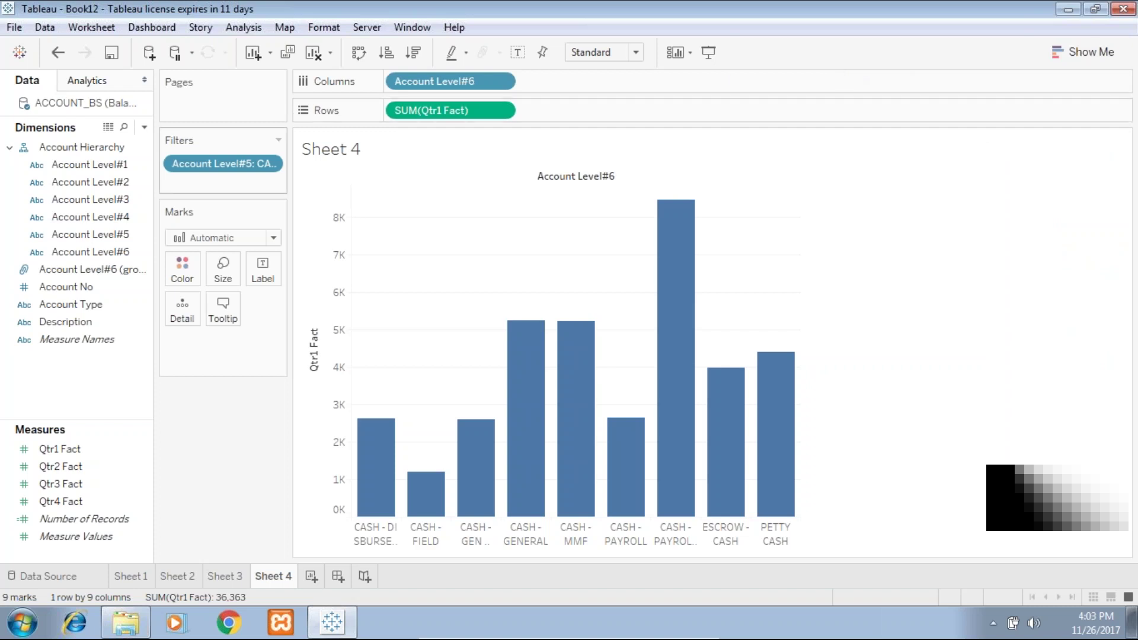
- Add a Running Total table calculation to SUM(Qtr1 Fact) on rows
left_click(500, 110)
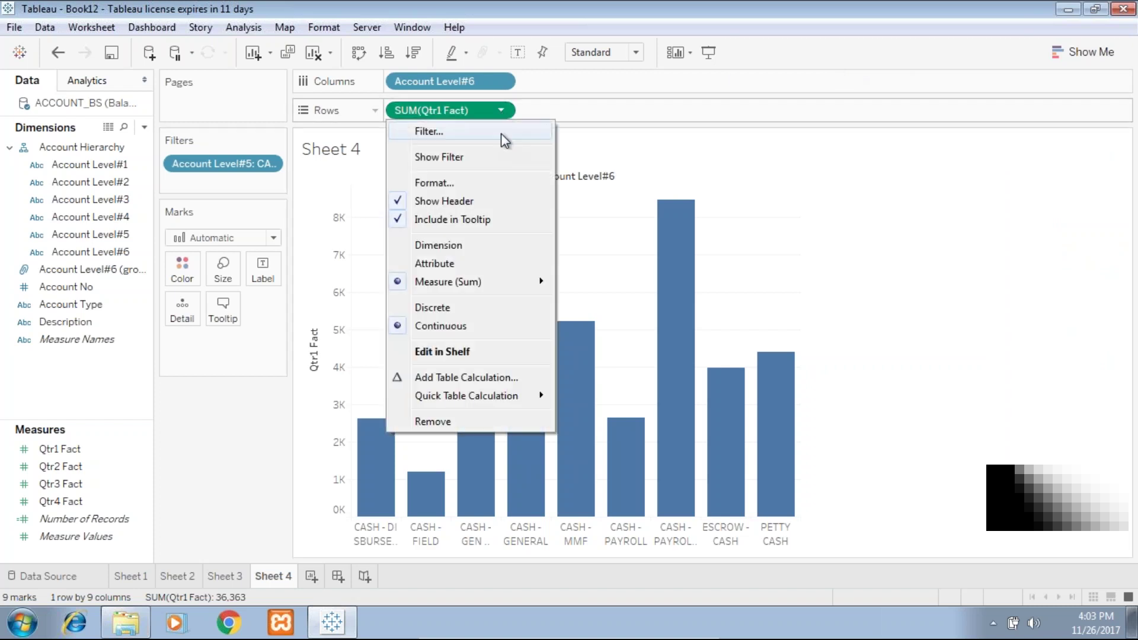
left_click(473, 380)
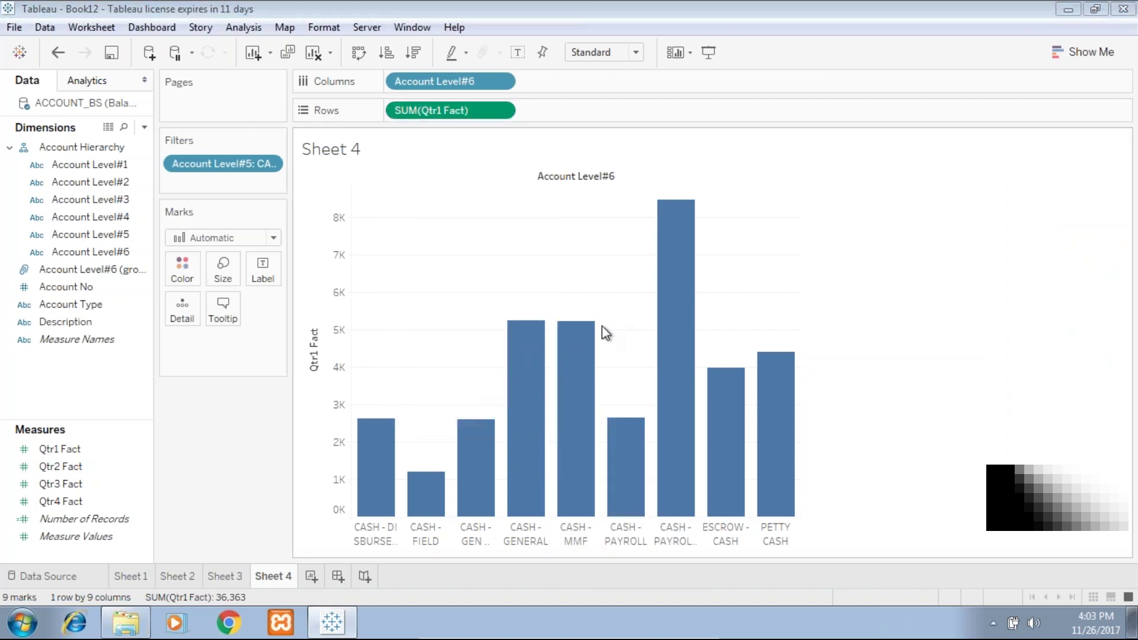
left_click(312, 226)
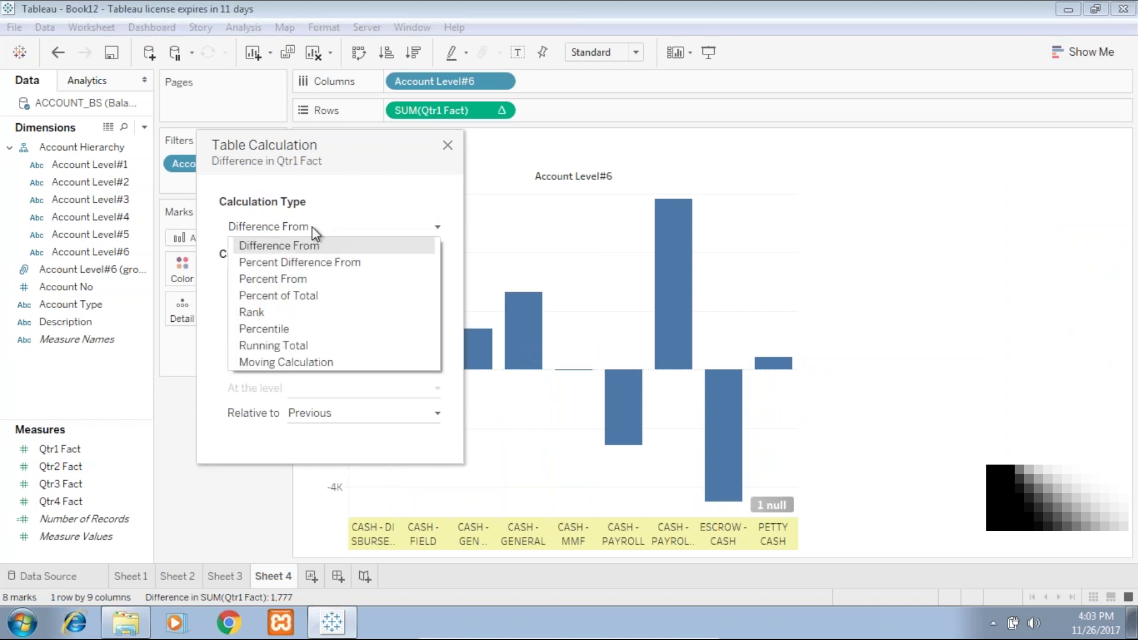
left_click(299, 344)
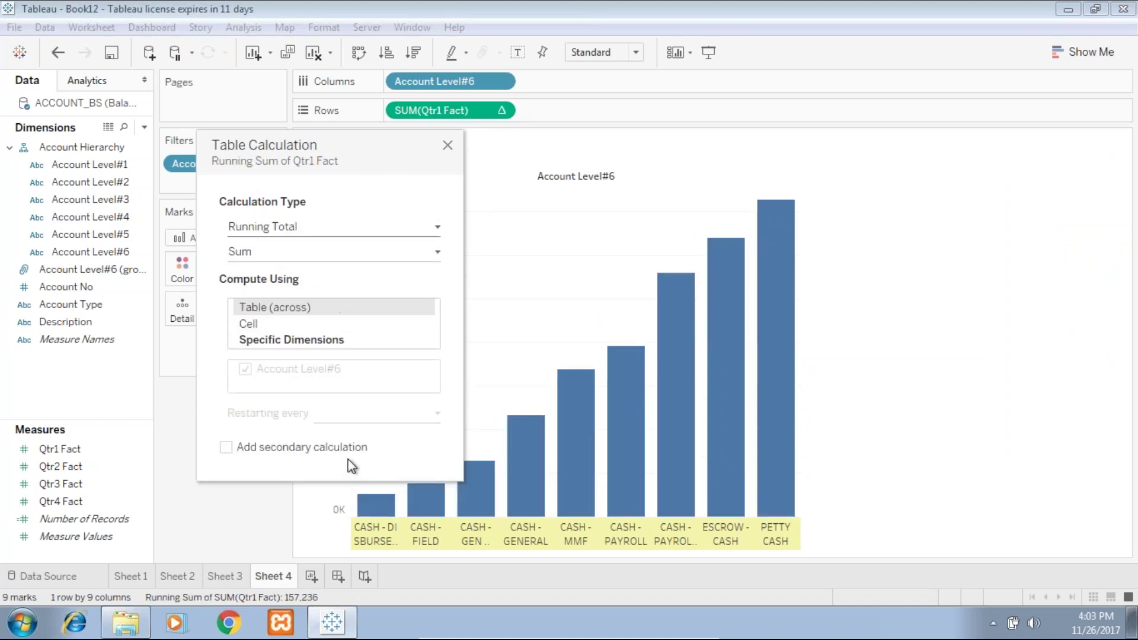
left_click(447, 145)
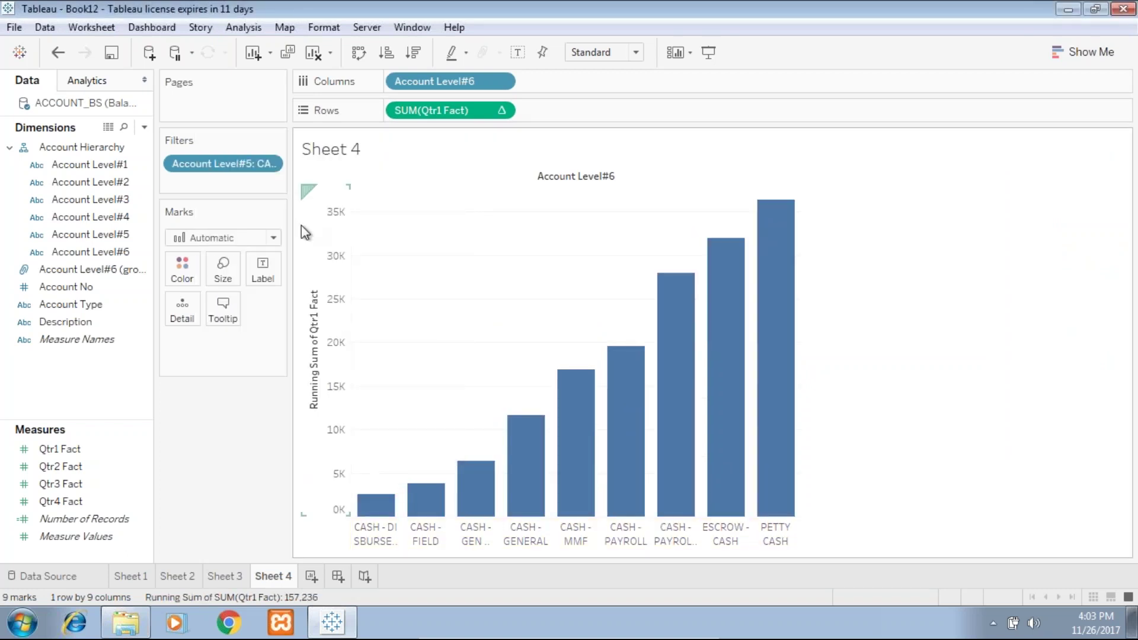
- Change the mark type of the running-total chart to Gantt Bar
left_click(244, 238)
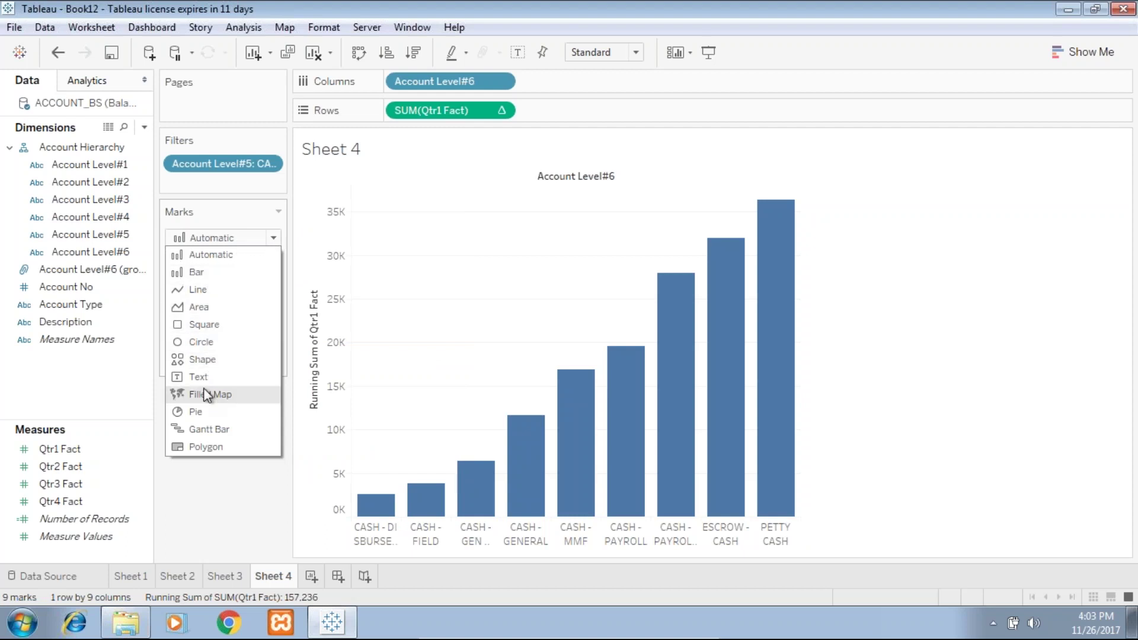
left_click(207, 428)
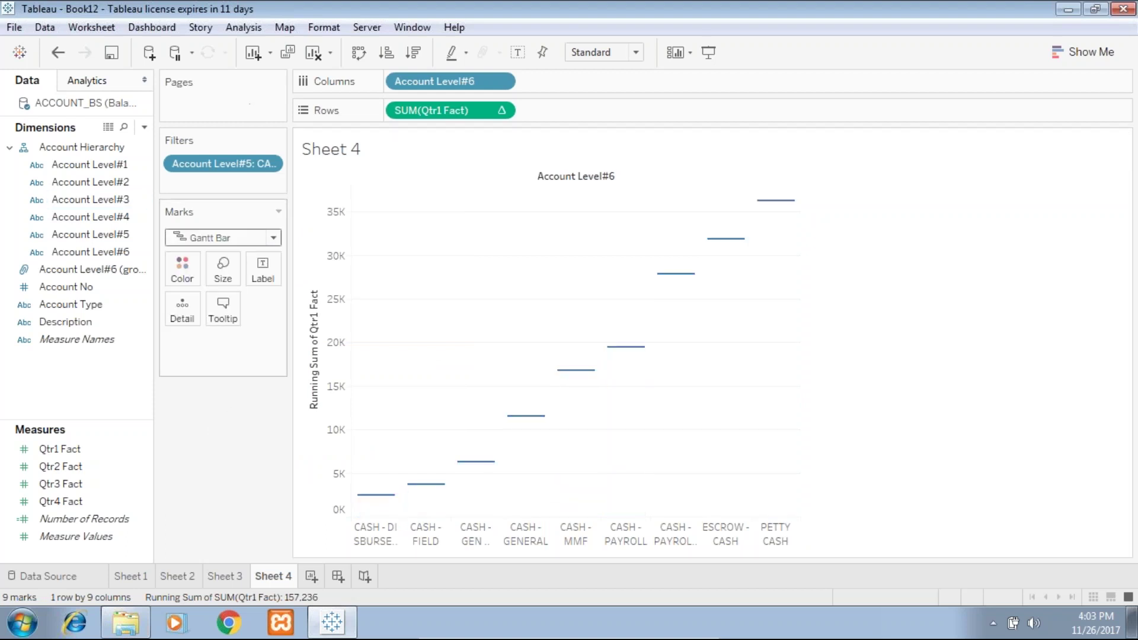
mouse_move(788, 212)
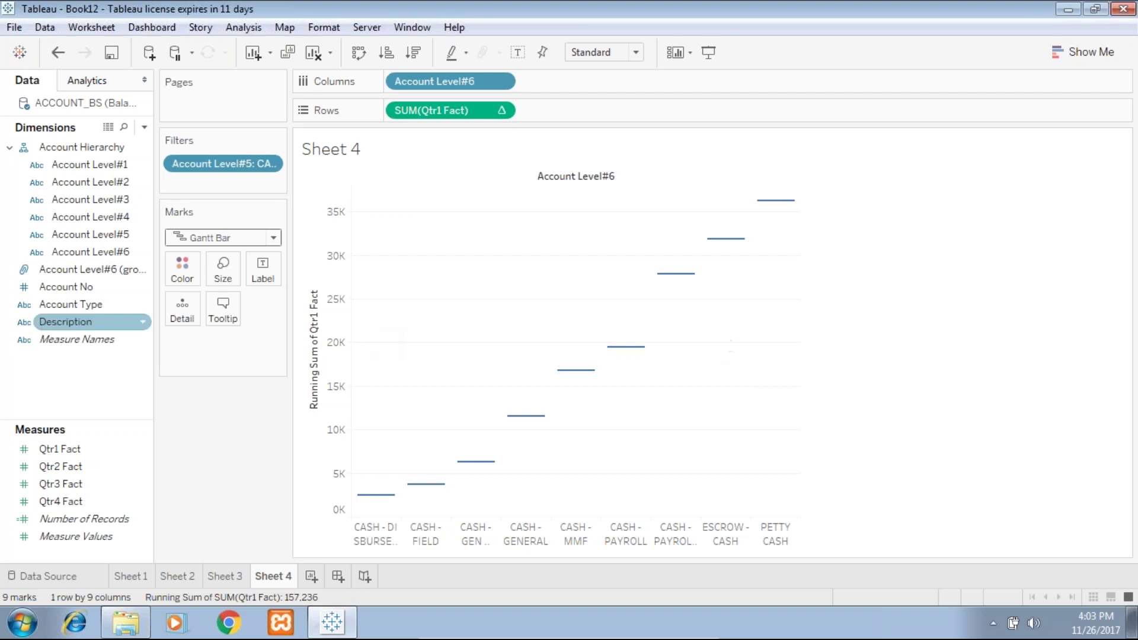
- Create a calculated field named "Minus Qtr1" from Qtr1 Fact with the formula -[Qtr1 Fact]
left_click(86, 450)
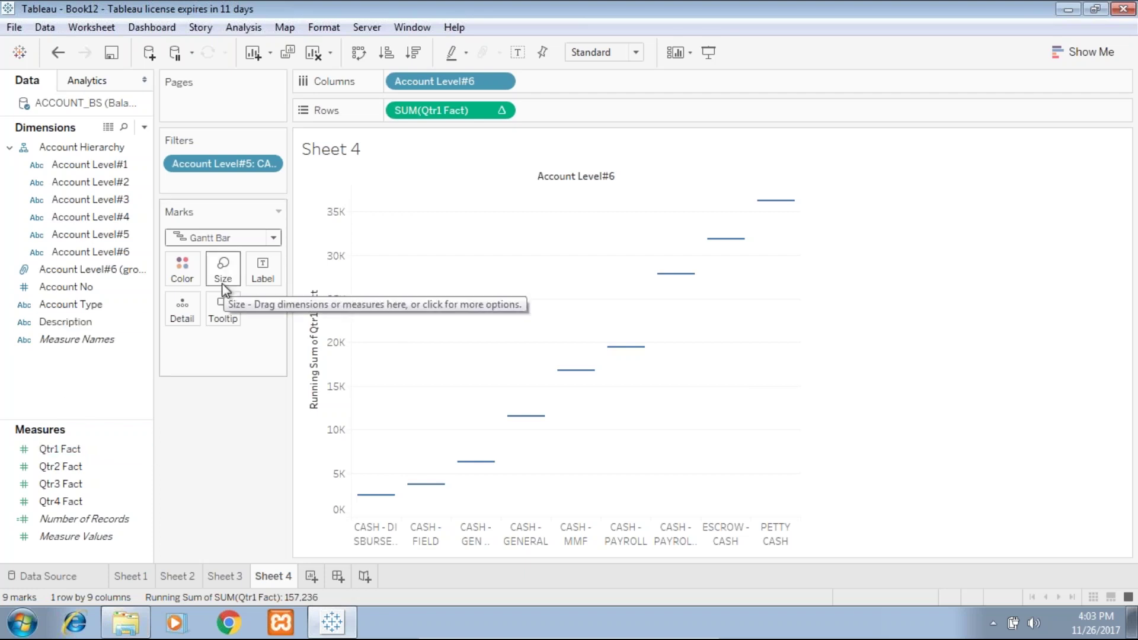
right_click(129, 450)
mouse_move(234, 233)
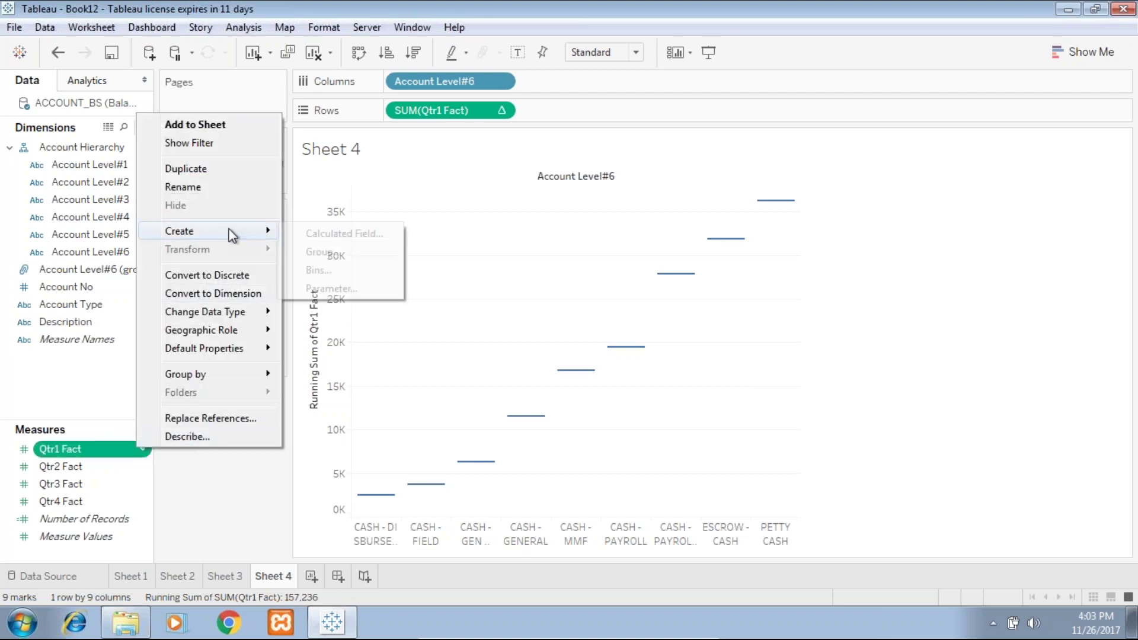
left_click(336, 235)
left_click(315, 239)
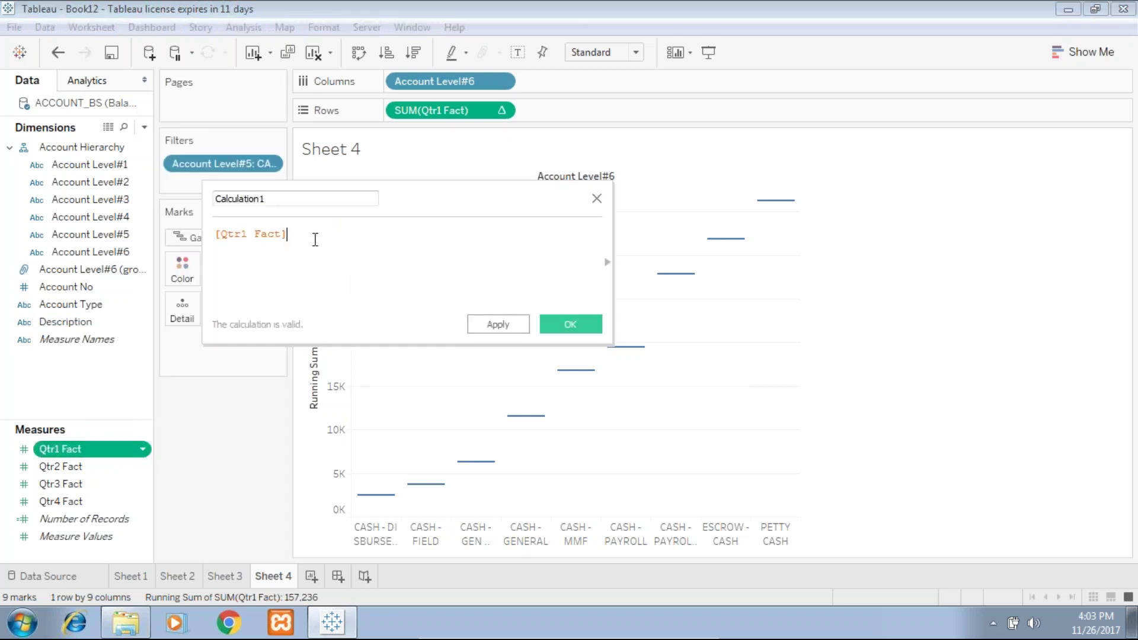
type("-")
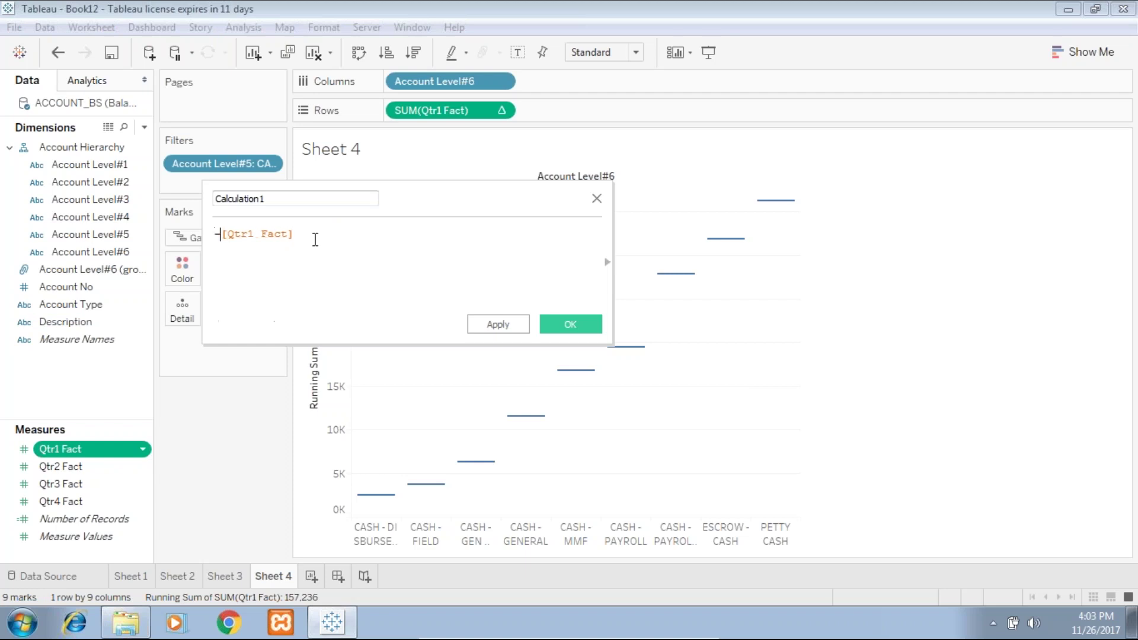
double_click(216, 199)
type("Qtr1")
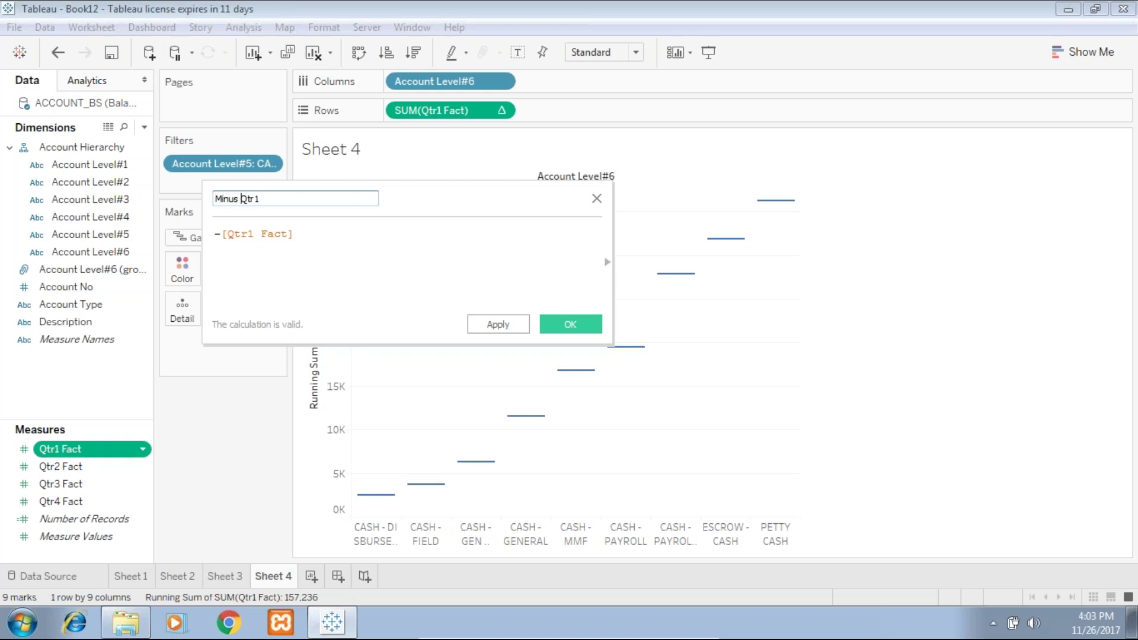
left_click(498, 324)
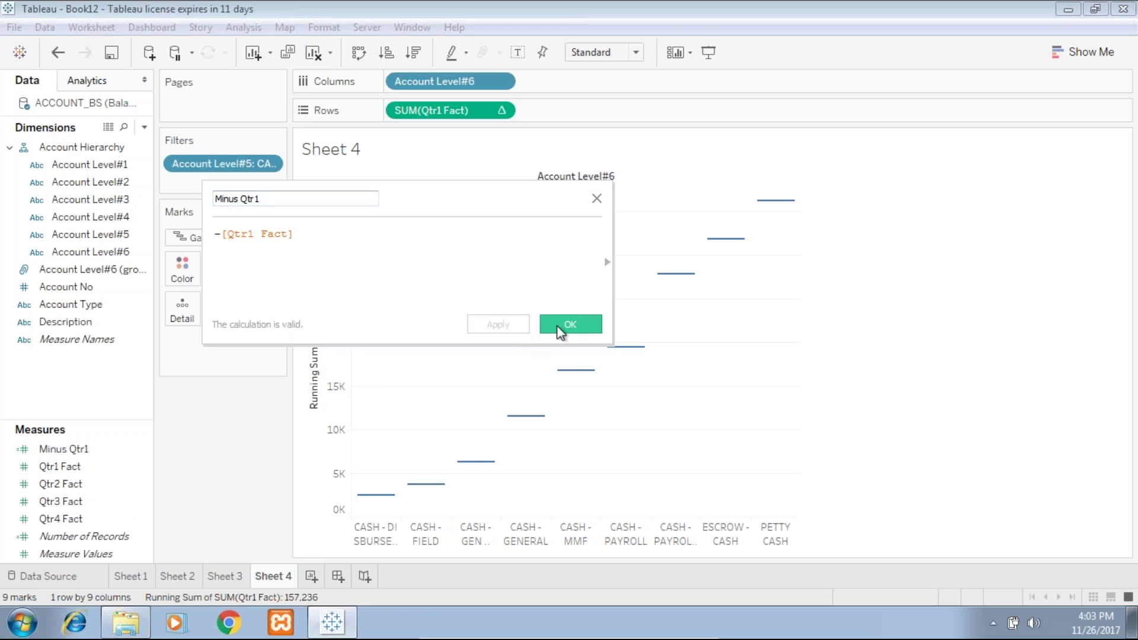
left_click(563, 325)
- Size the Gantt bars by the Minus Qtr1 measure to form the waterfall steps
left_click_drag(78, 450, 229, 269)
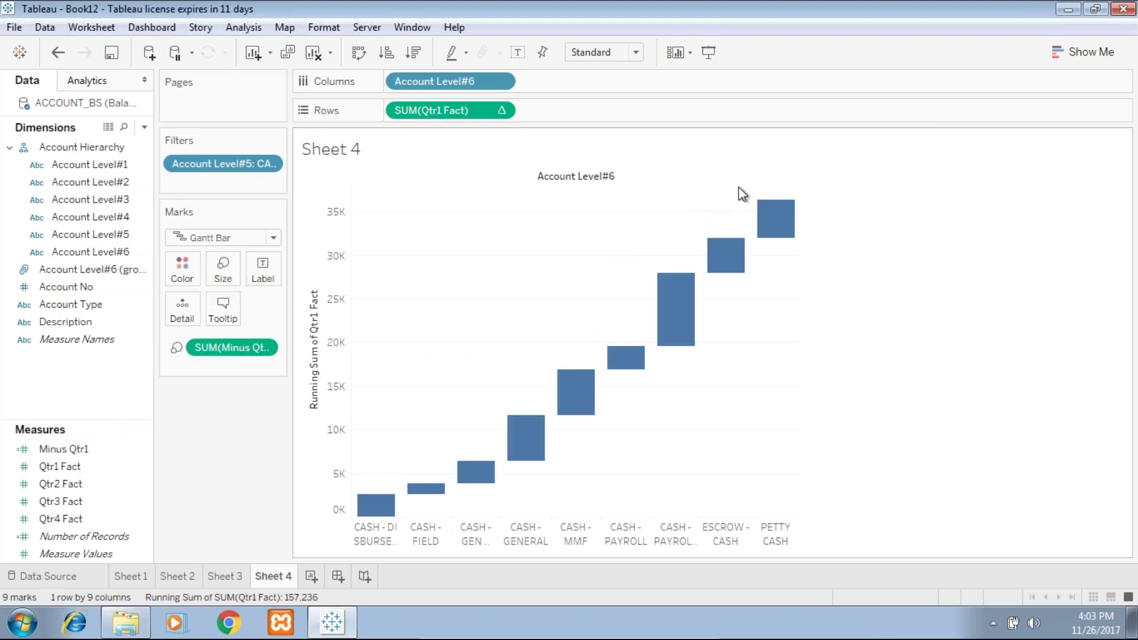
mouse_move(684, 326)
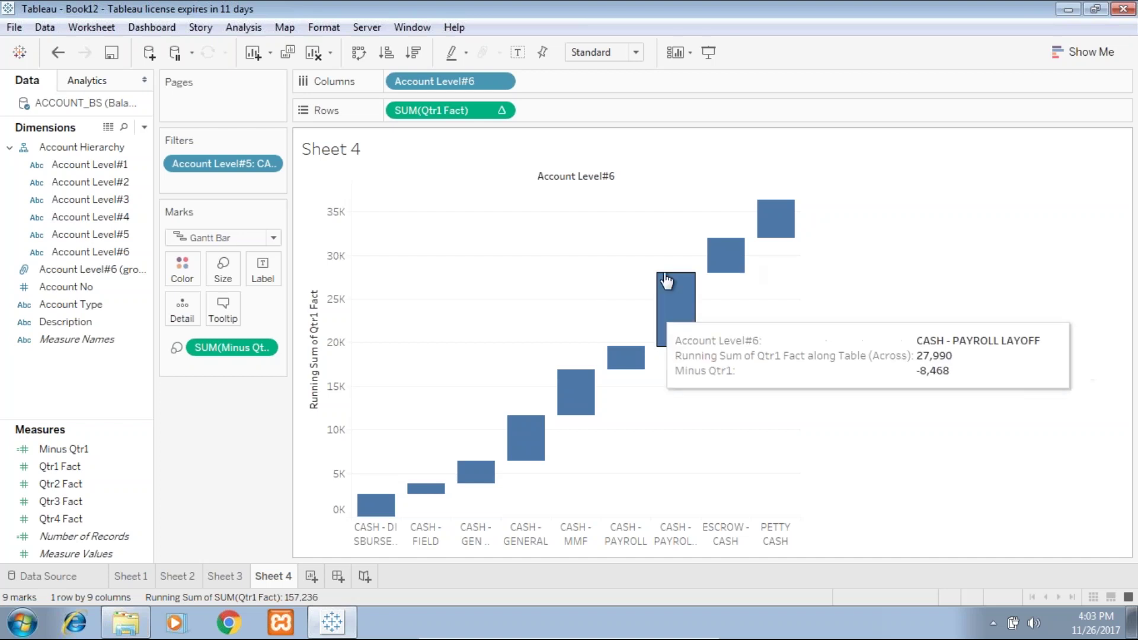
mouse_move(776, 228)
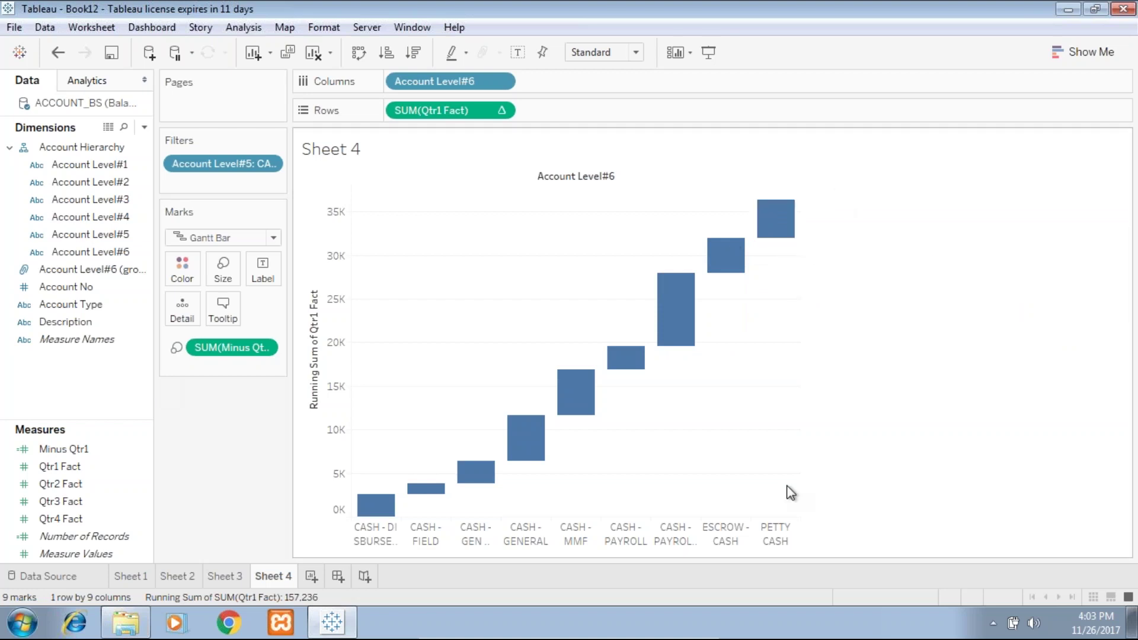
- Show row grand totals to add a Grand Total bar to the waterfall chart
left_click(243, 28)
mouse_move(264, 173)
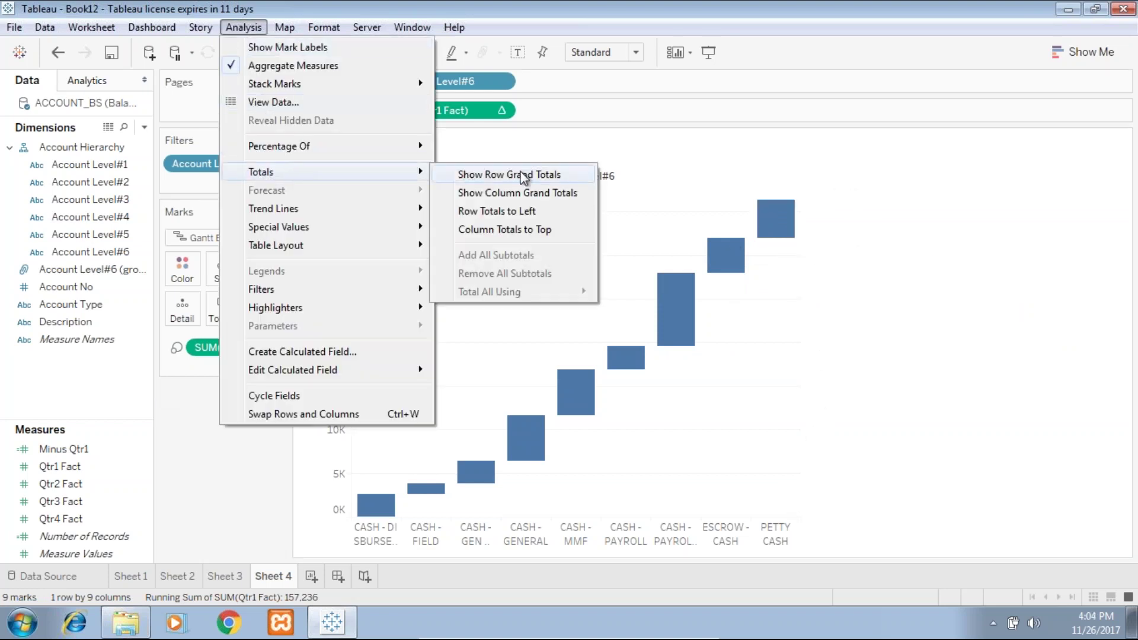
left_click(523, 175)
mouse_move(820, 293)
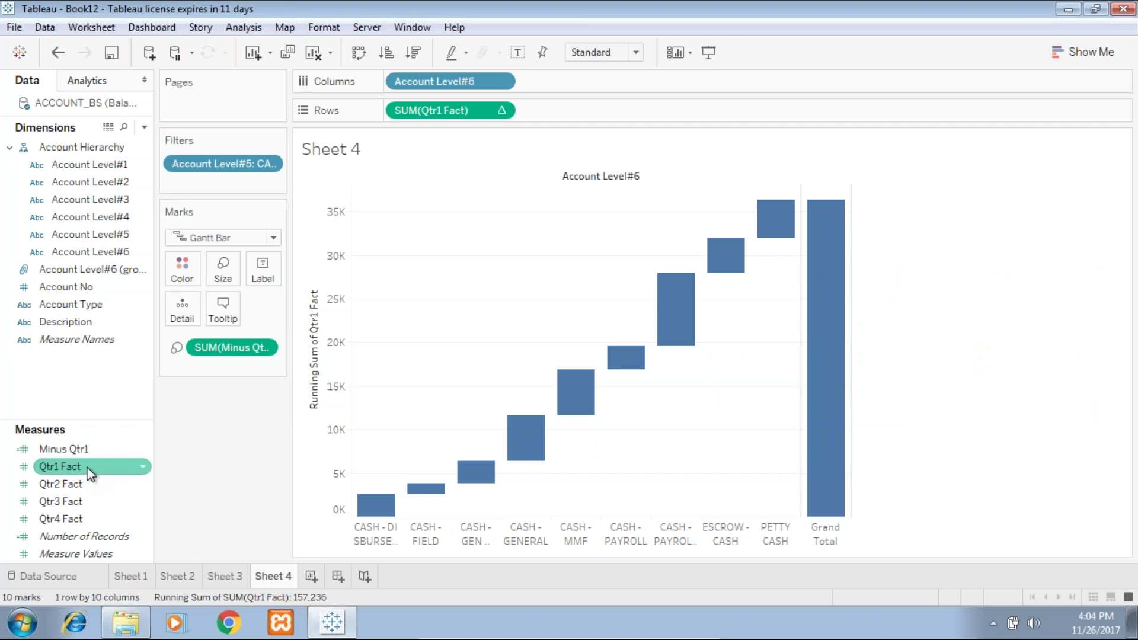
- Label the waterfall bars with Qtr1 Fact and format the label numbers as Currency (Standard)
left_click_drag(82, 464, 262, 265)
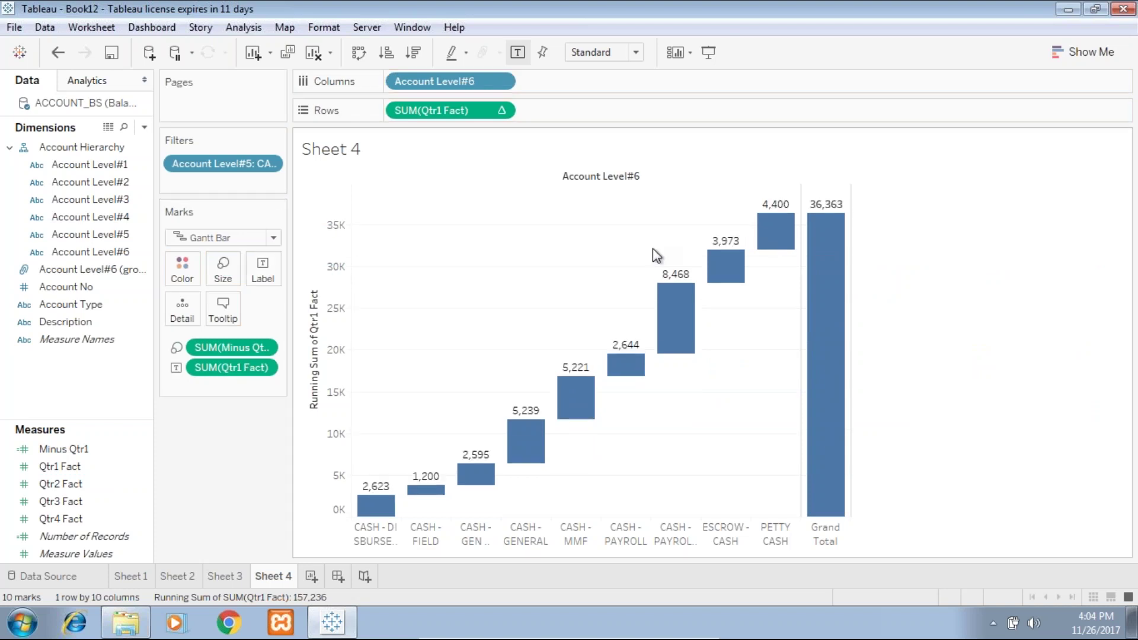
left_click(265, 368)
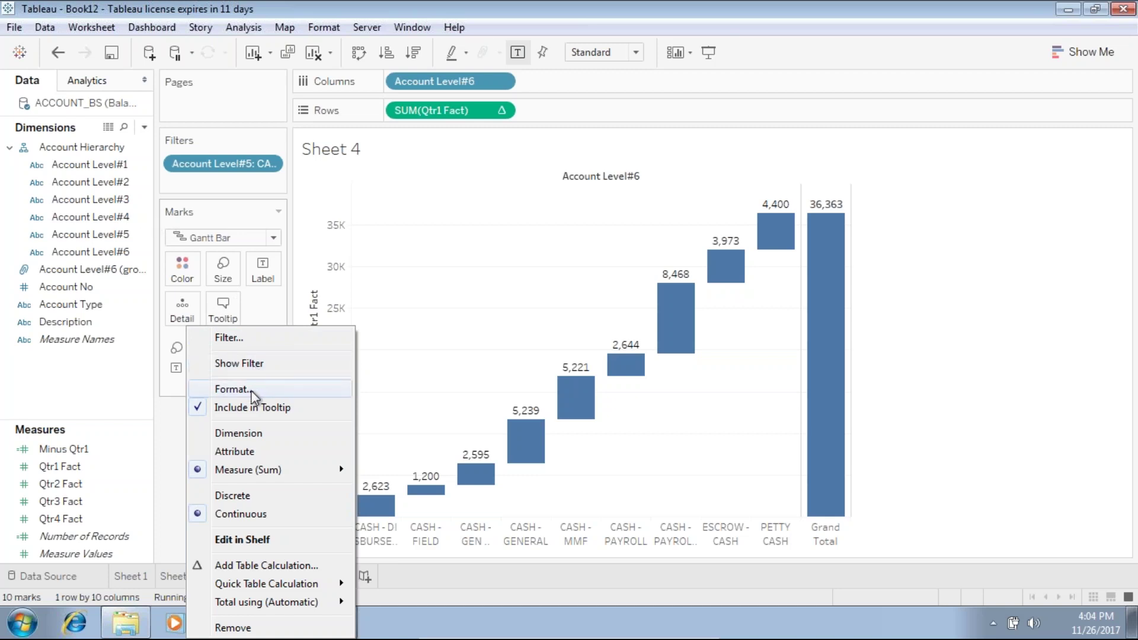
left_click(218, 389)
left_click(120, 251)
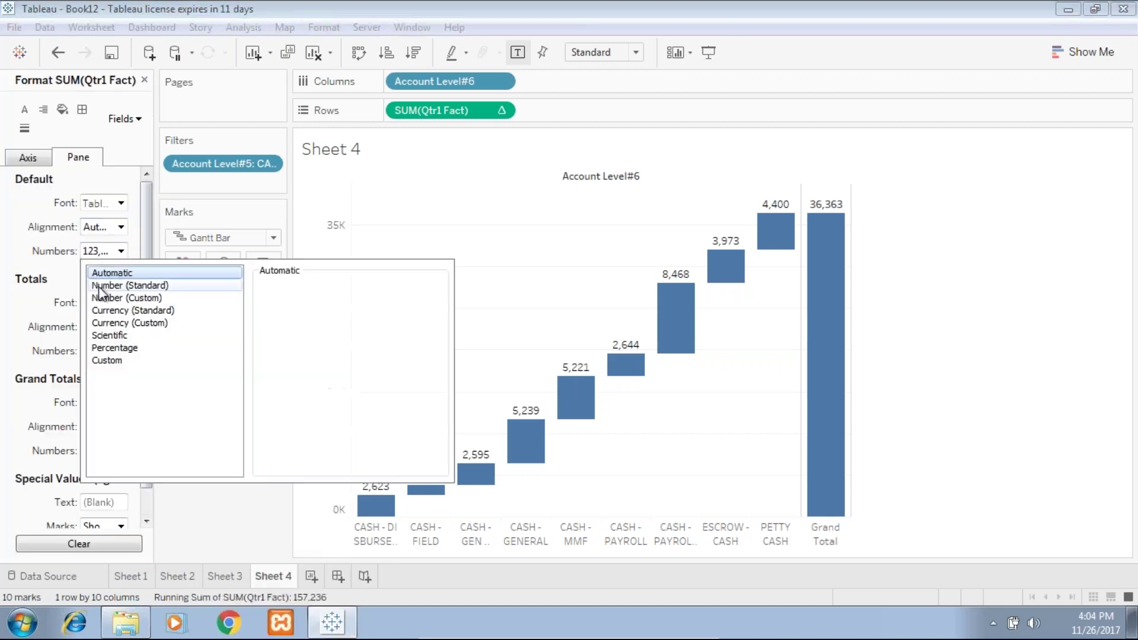
left_click(122, 311)
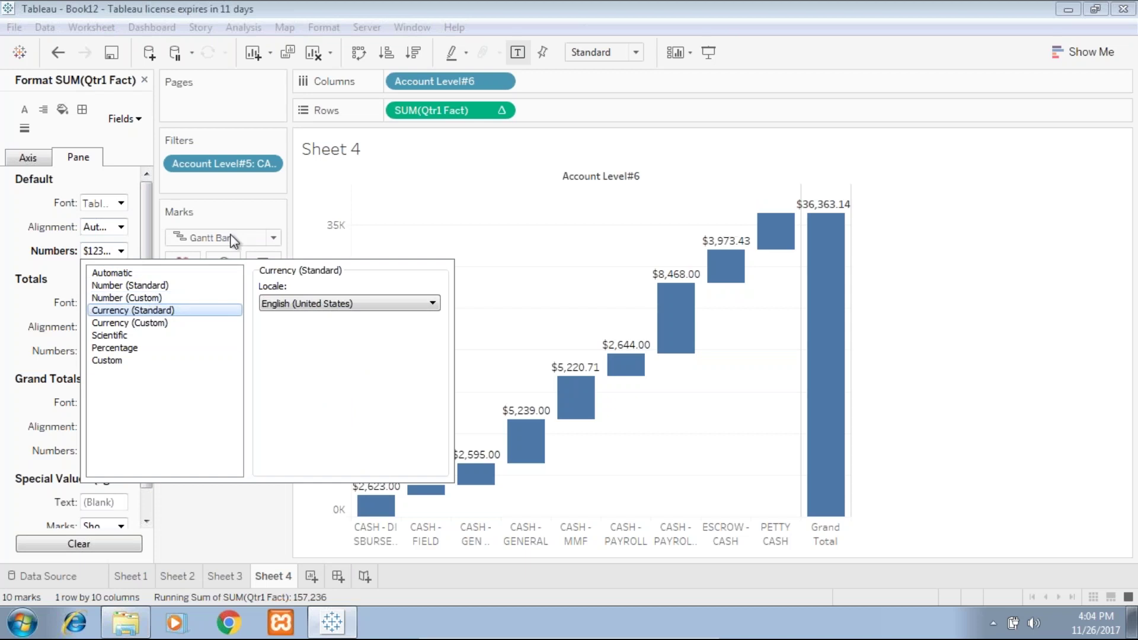
- Format the waterfall label numbers as Currency (Custom) with 0 decimal places and close the formatting settings
left_click(163, 324)
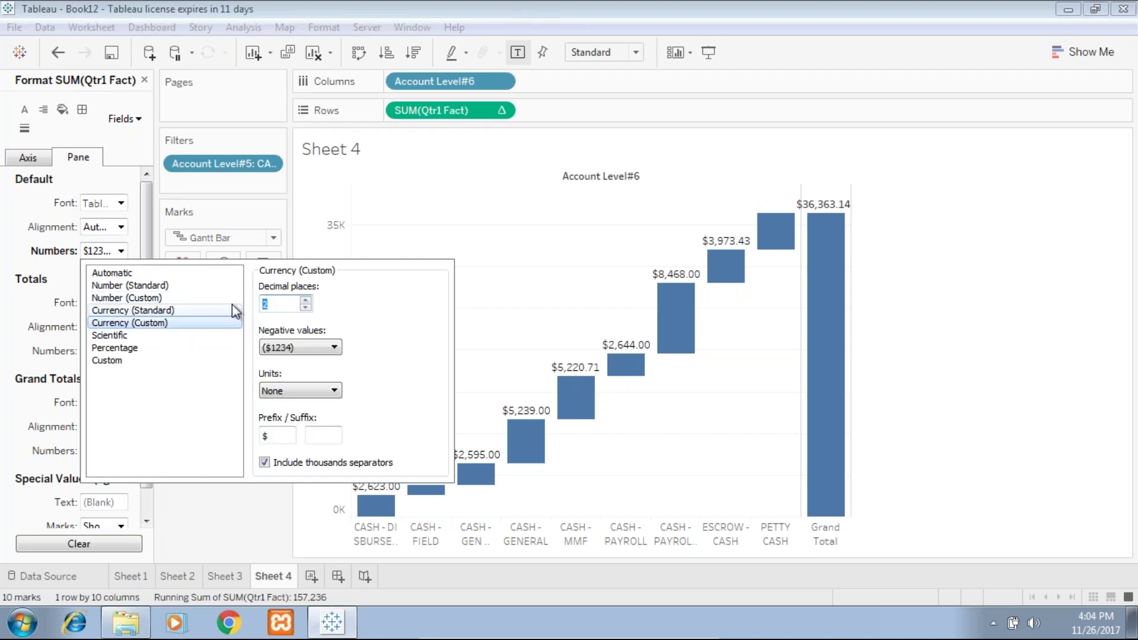
type("0")
left_click(457, 272)
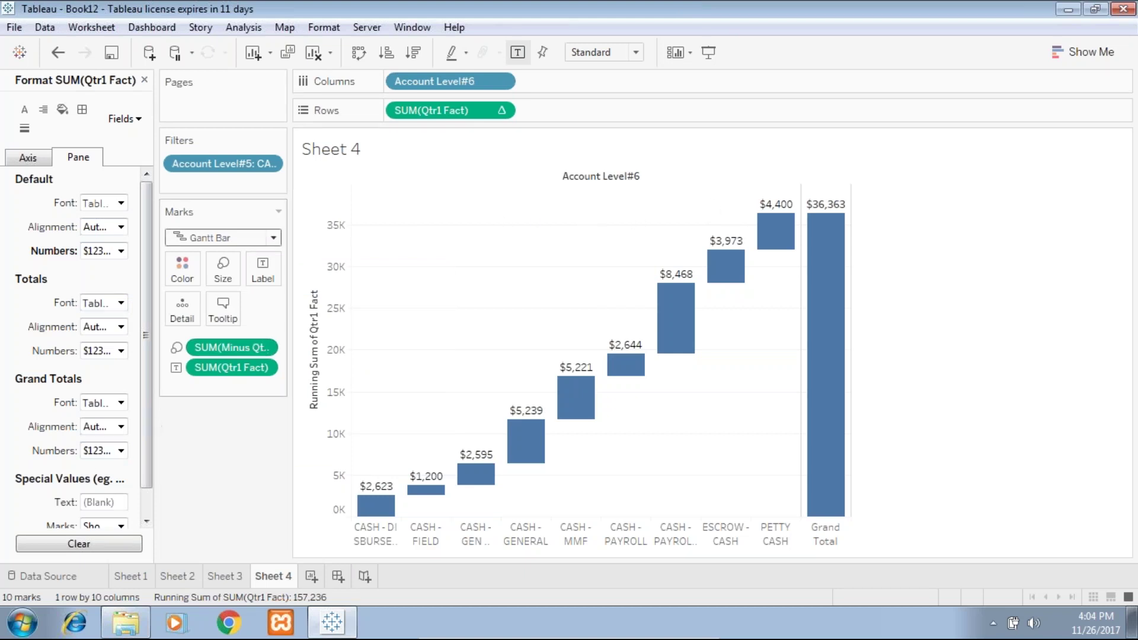
left_click(144, 80)
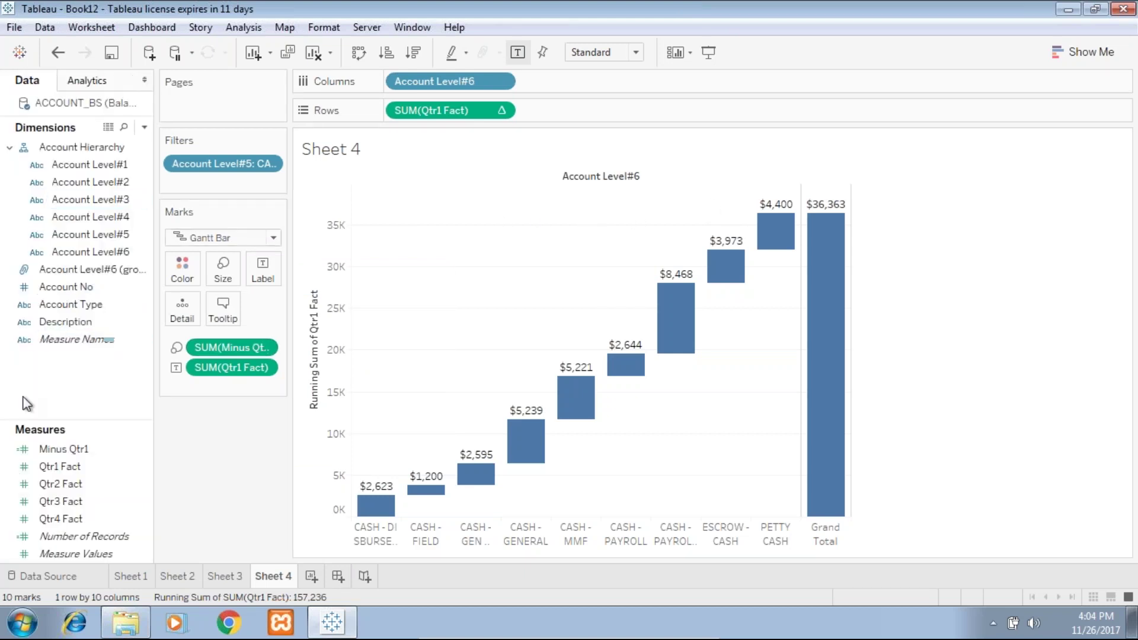
- Color the waterfall bars by Qtr1 Fact using the Red-Gold palette
mouse_move(84, 447)
left_mouse_down()
mouse_move(198, 287)
mouse_move(184, 270)
left_mouse_up()
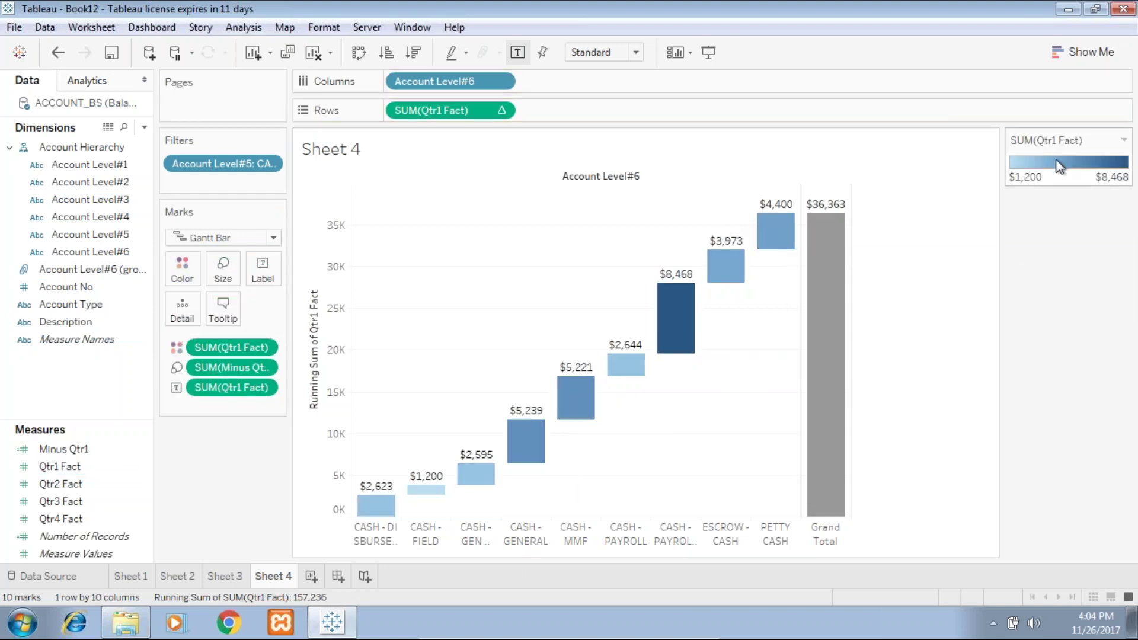
left_click(1126, 146)
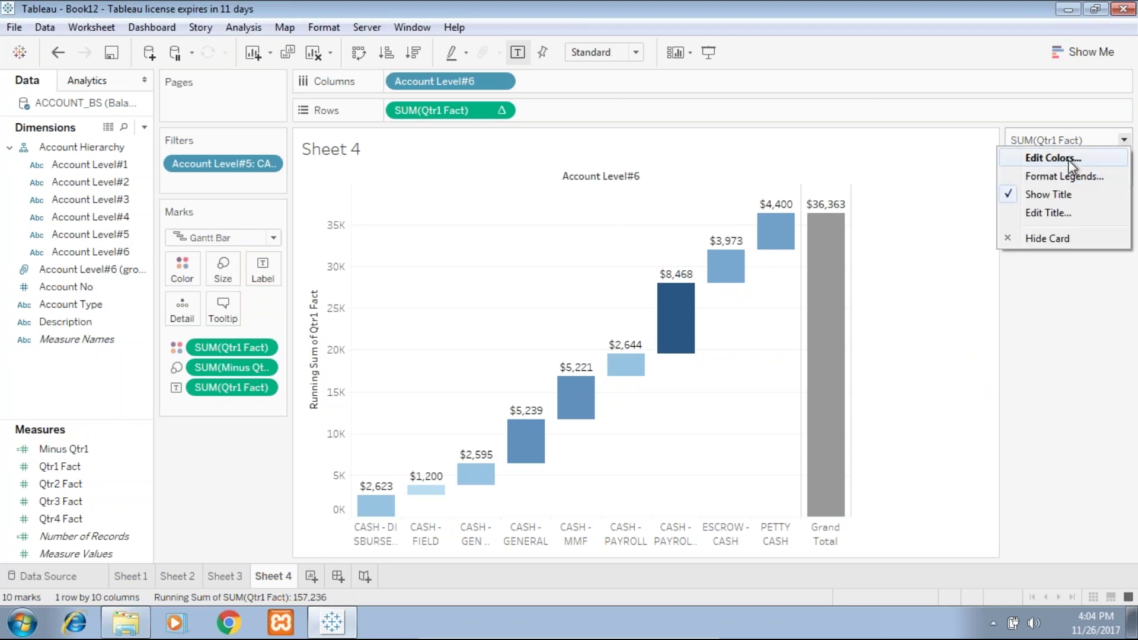
left_click(1041, 158)
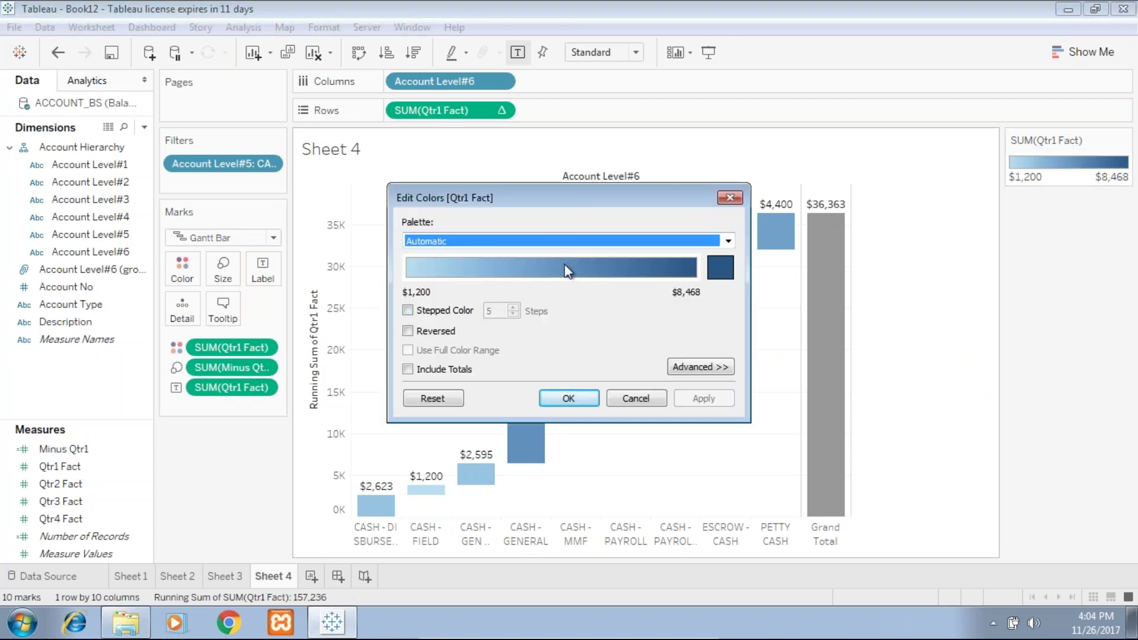
left_click(610, 243)
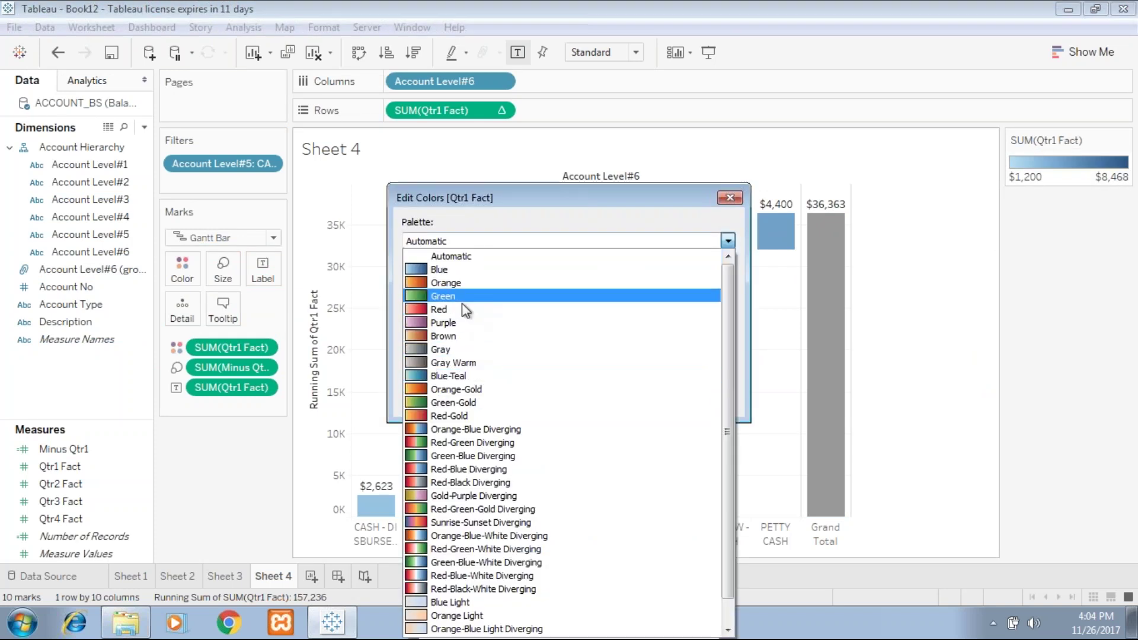
left_click(453, 416)
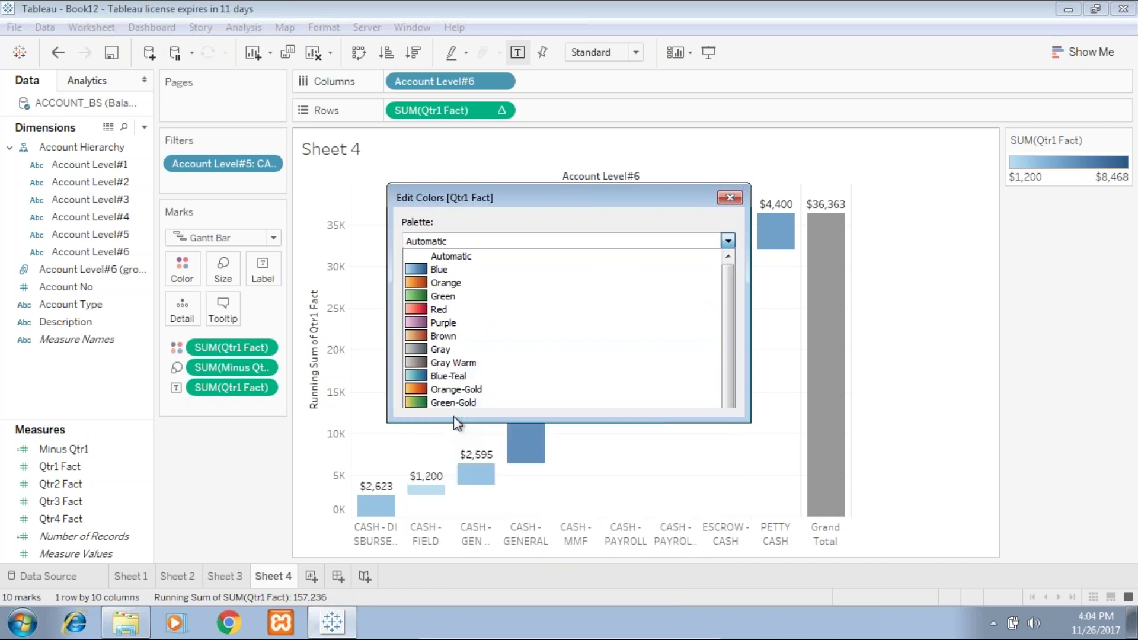
left_click(695, 400)
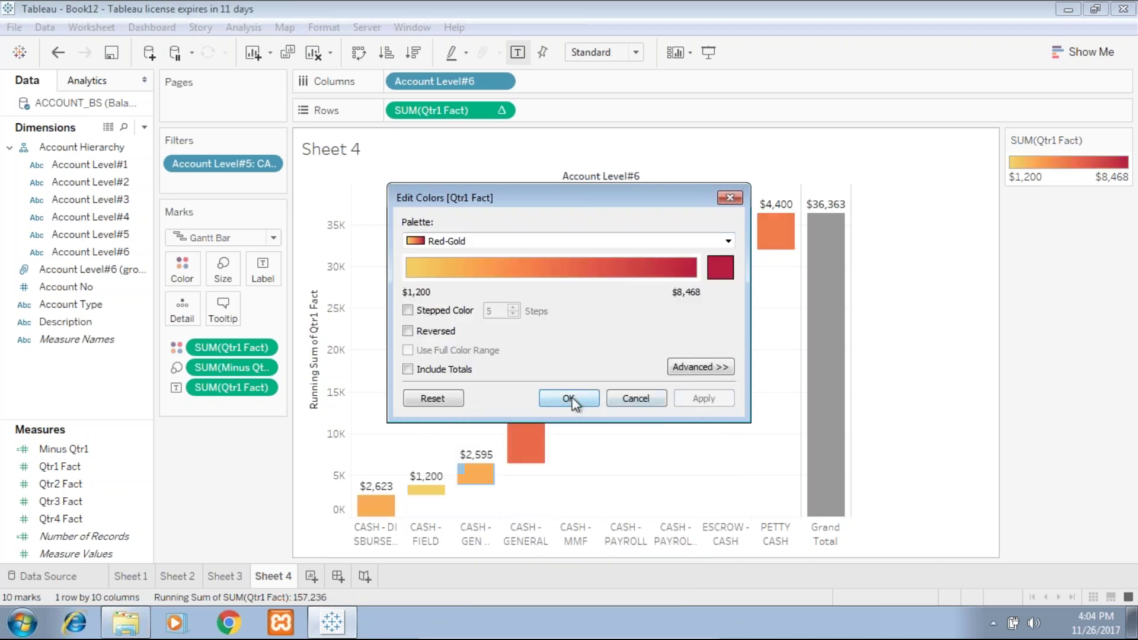
left_click(570, 399)
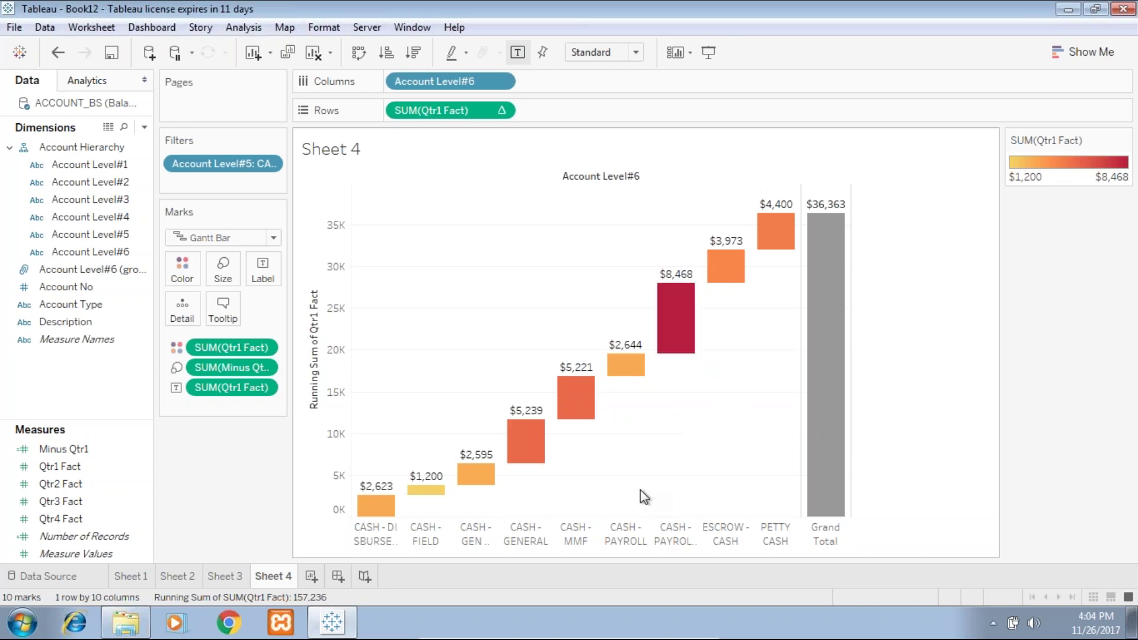
- Sort Account Level#6 in descending order by the sum of Qtr1 Fact and check the applied sort settings
left_click(501, 82)
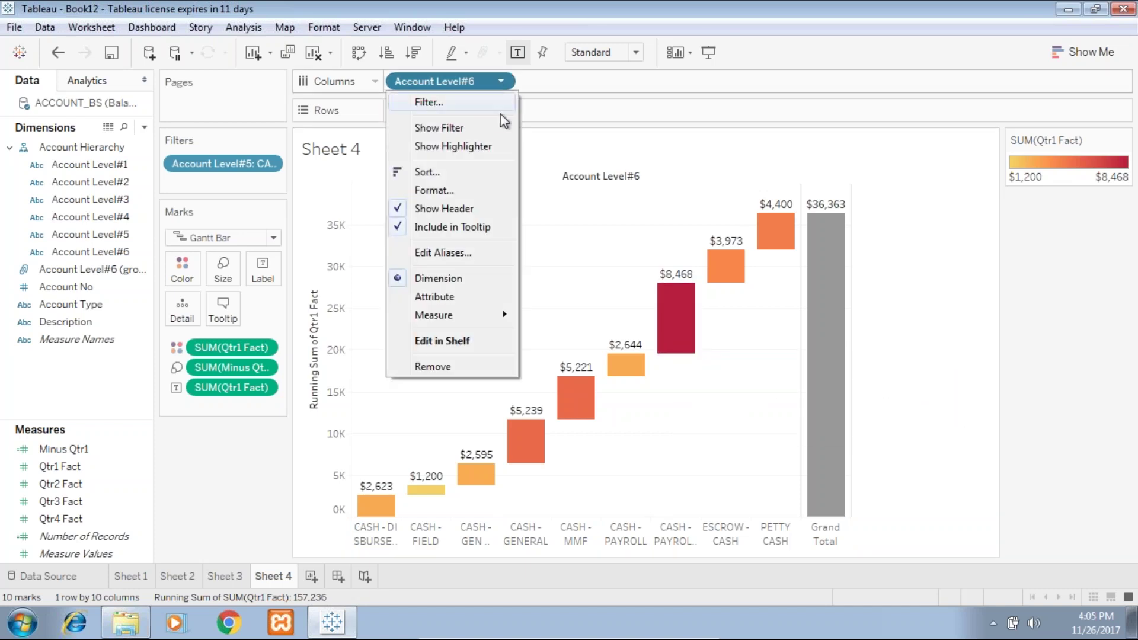
left_click(466, 172)
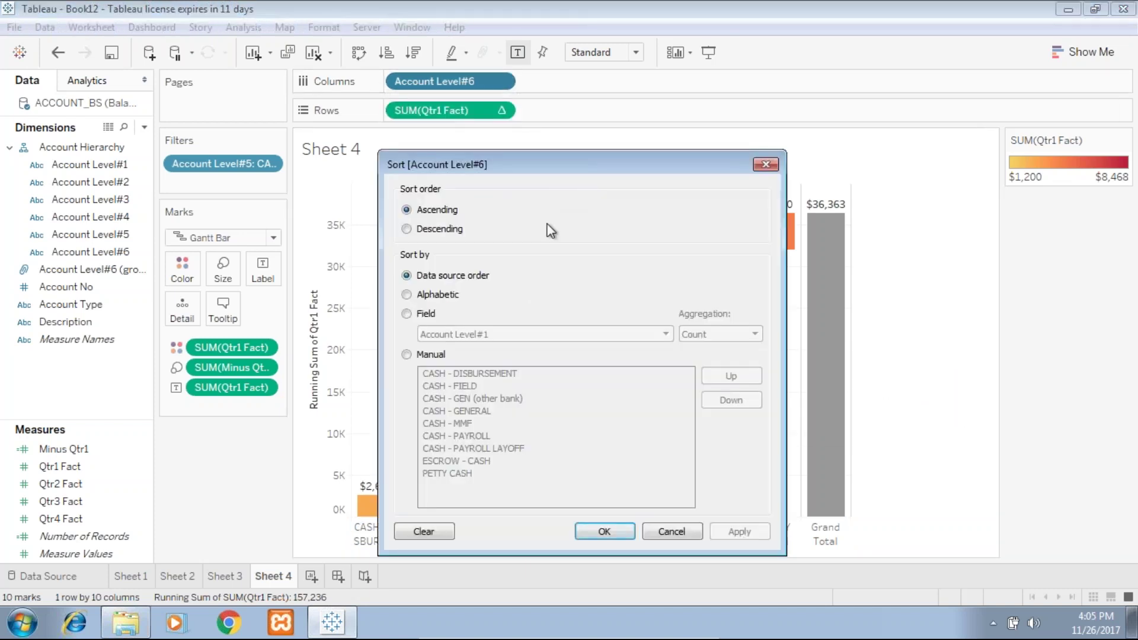
left_click(428, 235)
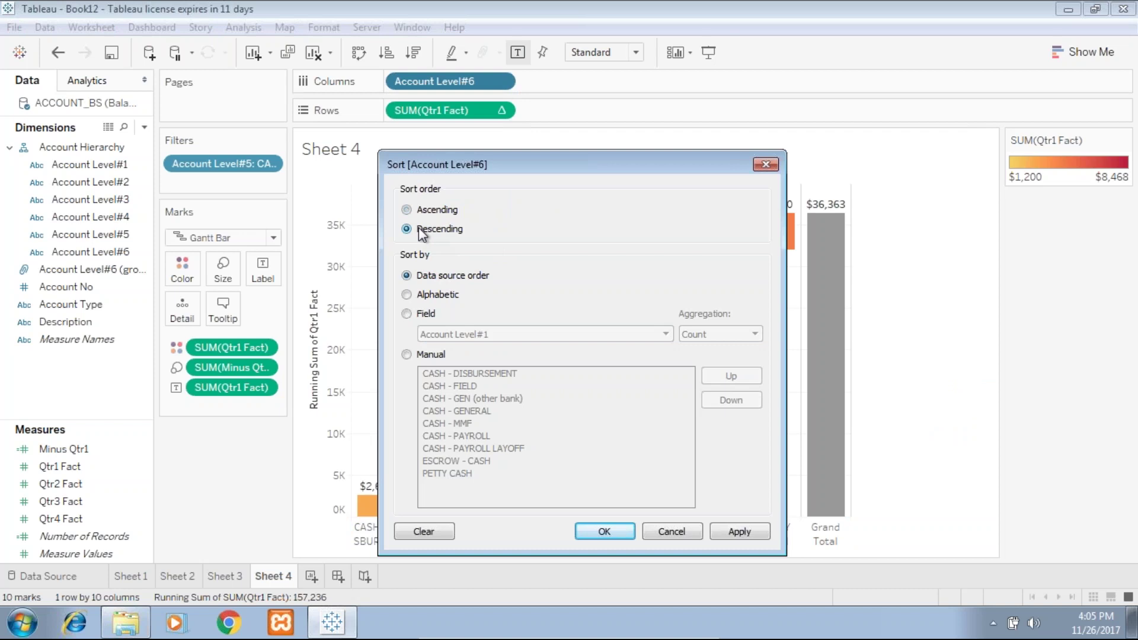
left_click(406, 314)
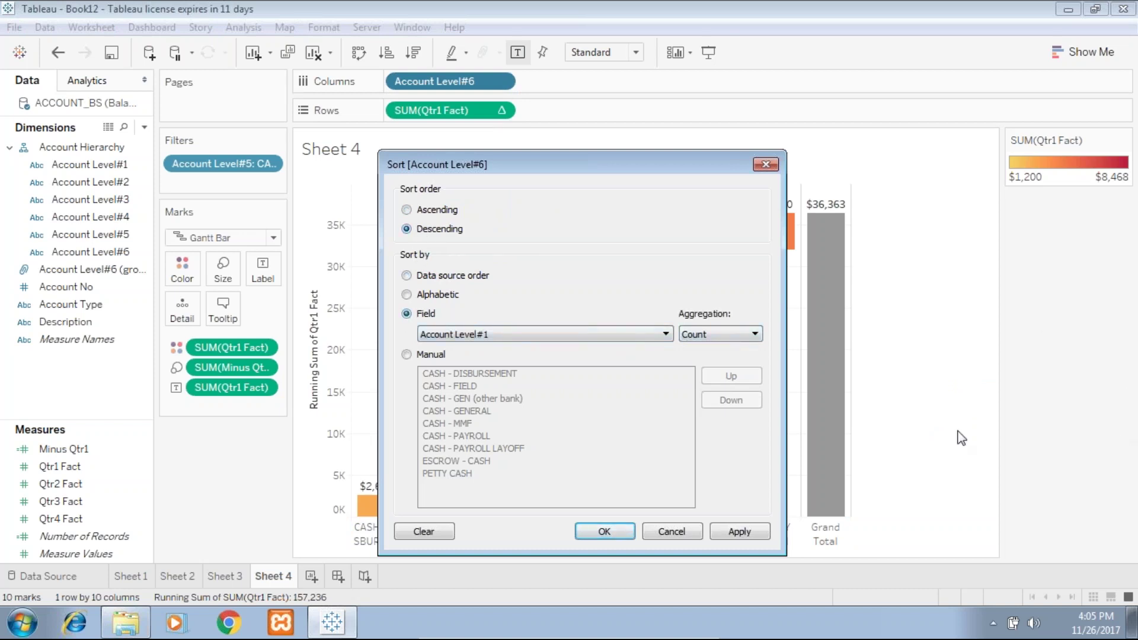
key("Return")
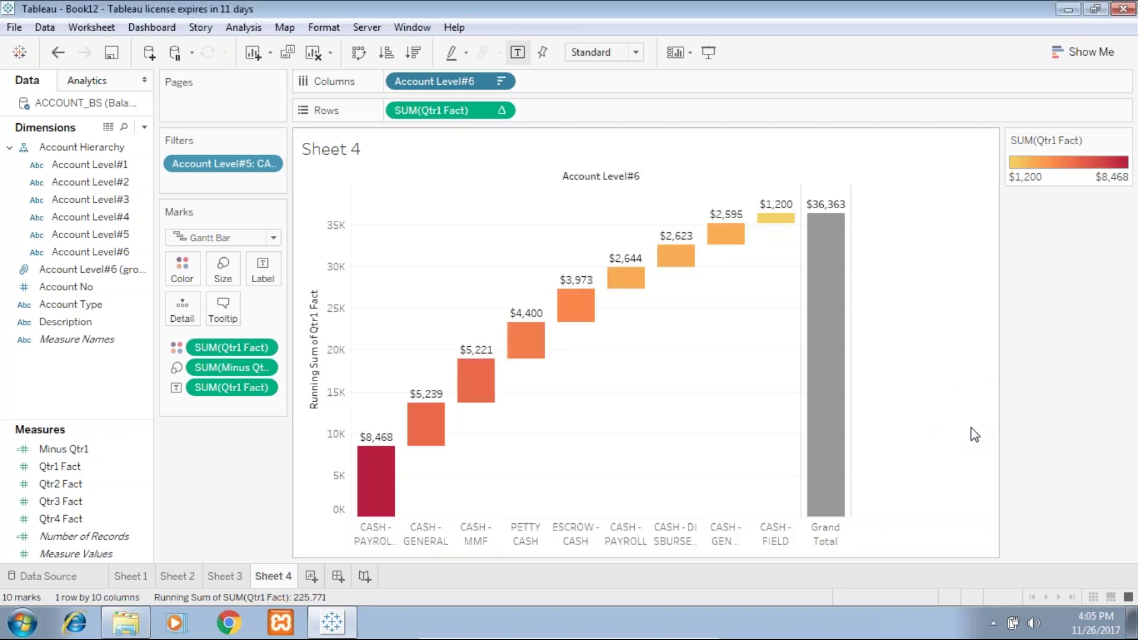
left_click(501, 81)
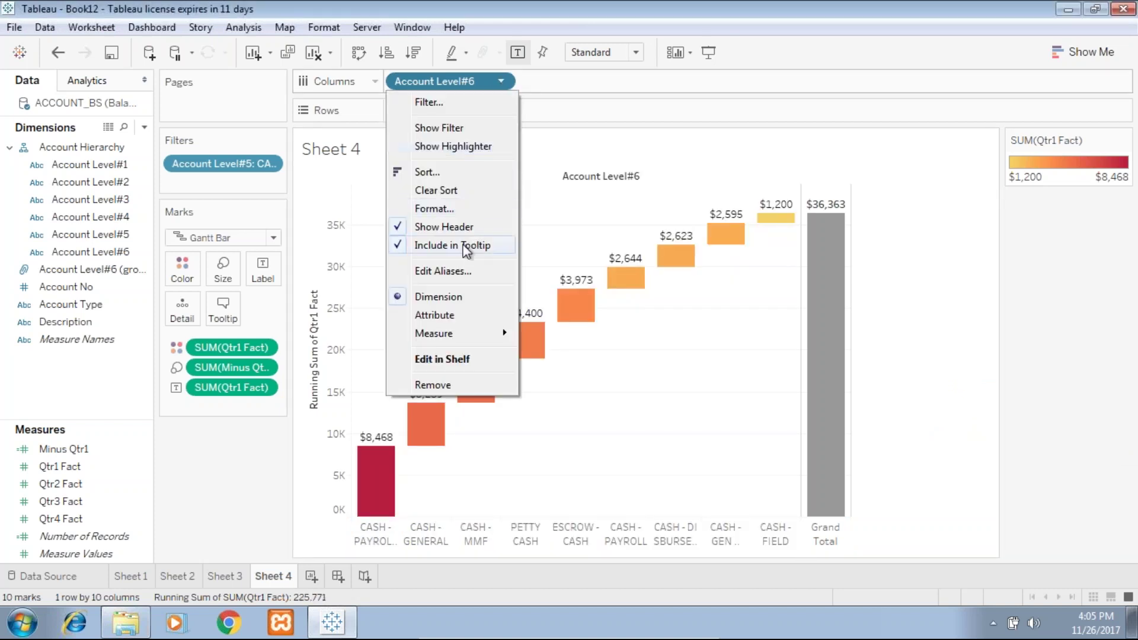
left_click(451, 174)
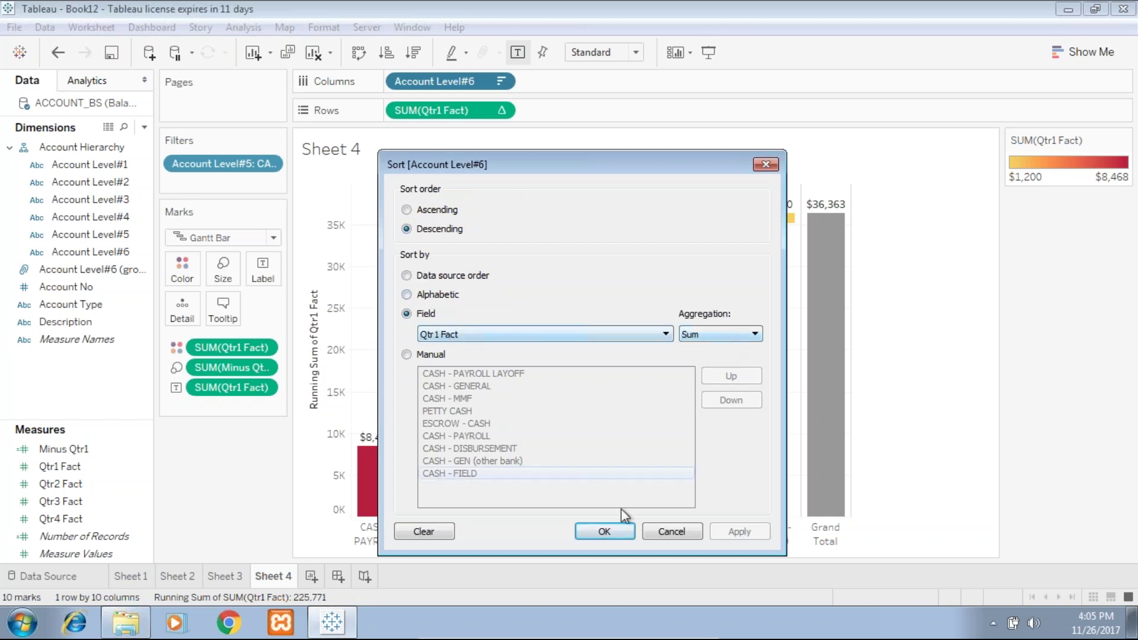
left_click(604, 531)
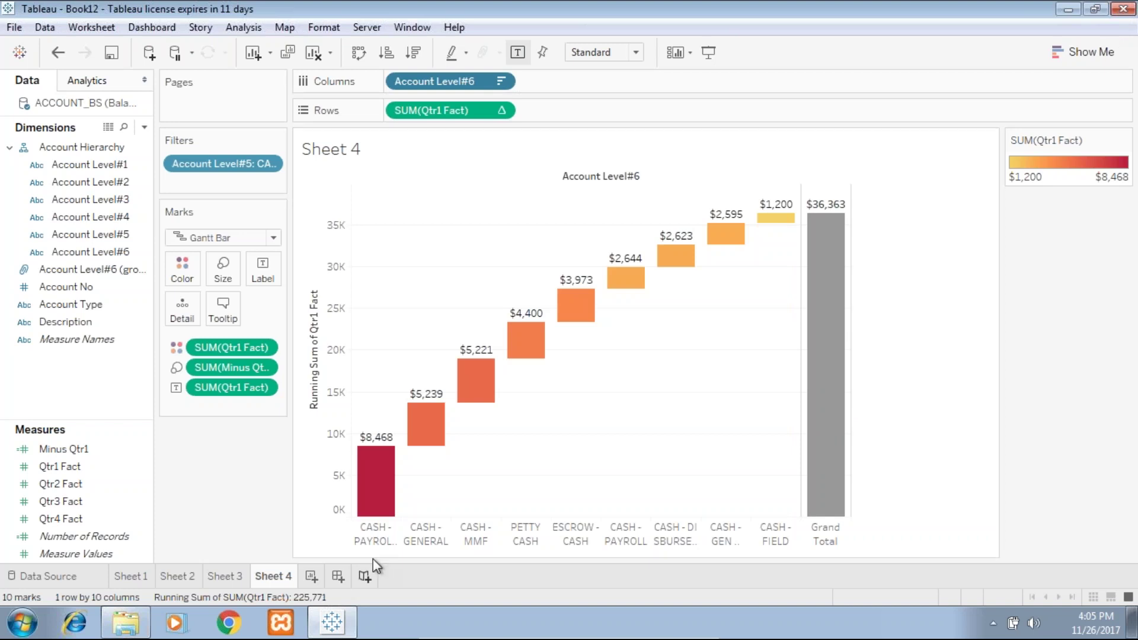
- Replace the Sheet 4 title with "Waterfall Chart View Cash Distribution"
mouse_move(397, 474)
double_click(339, 157)
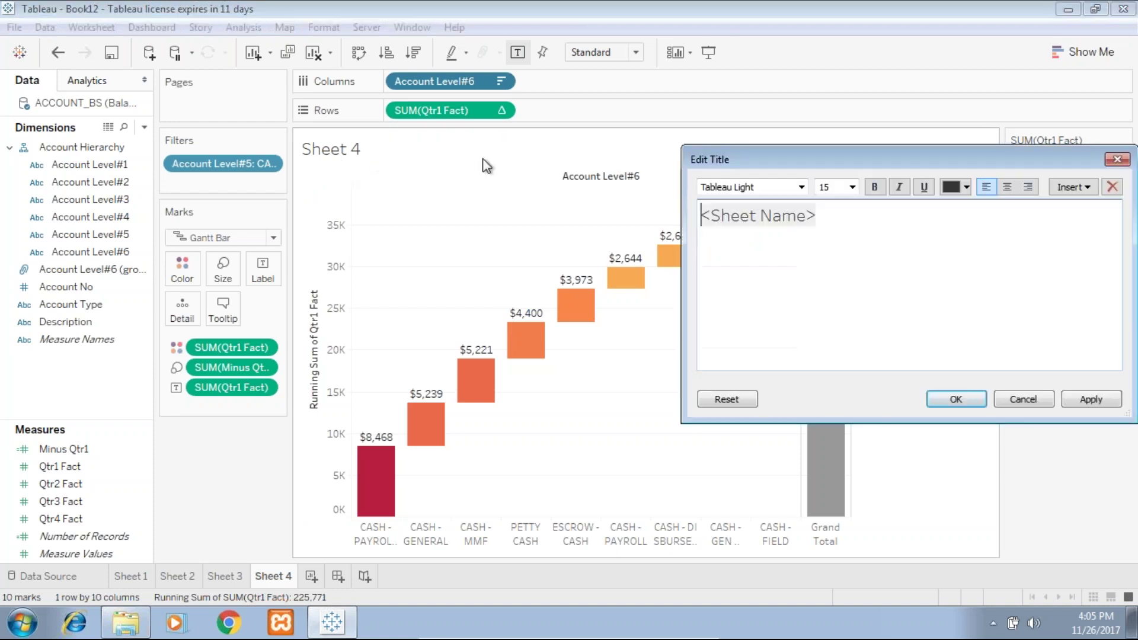
left_click(840, 207)
key("ctrl+shift+Left")
key("ctrl+shift+Left")
key("ctrl+shift+Left")
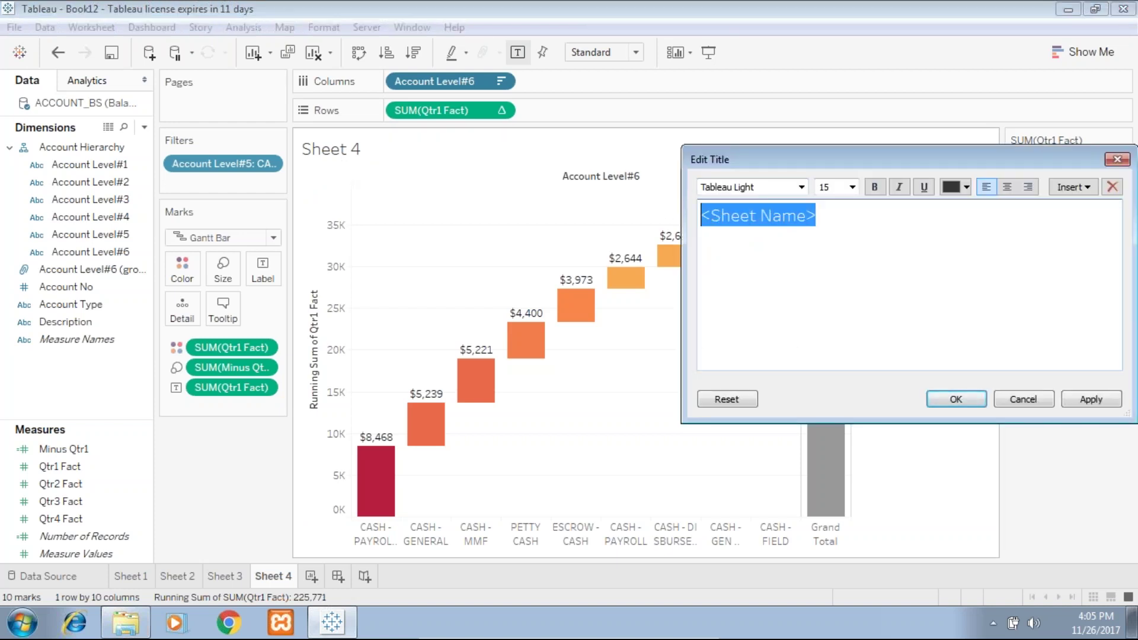
type("W")
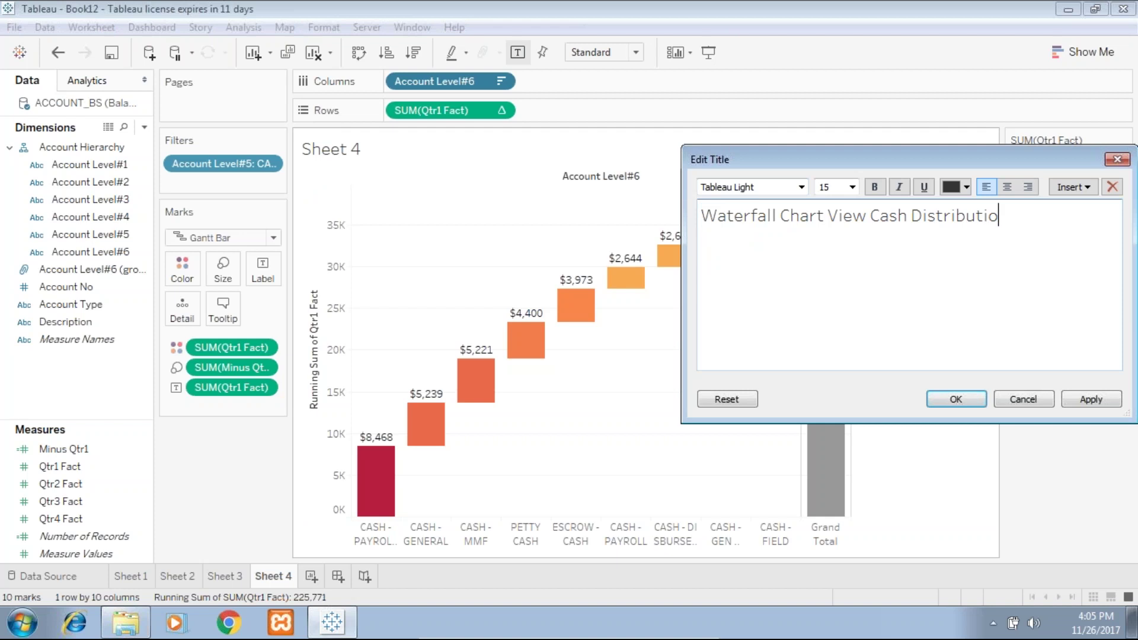
left_click(1066, 399)
left_click(948, 399)
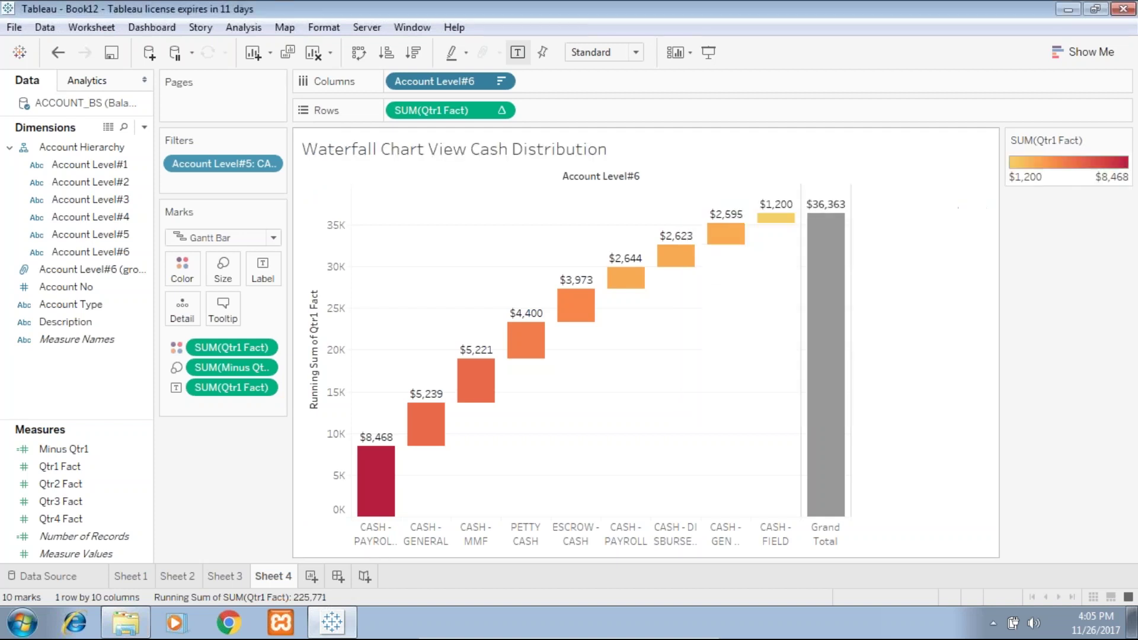
- Add an empty worksheet and a new dashboard, with tiled placement for the dashboard objects
left_click(311, 576)
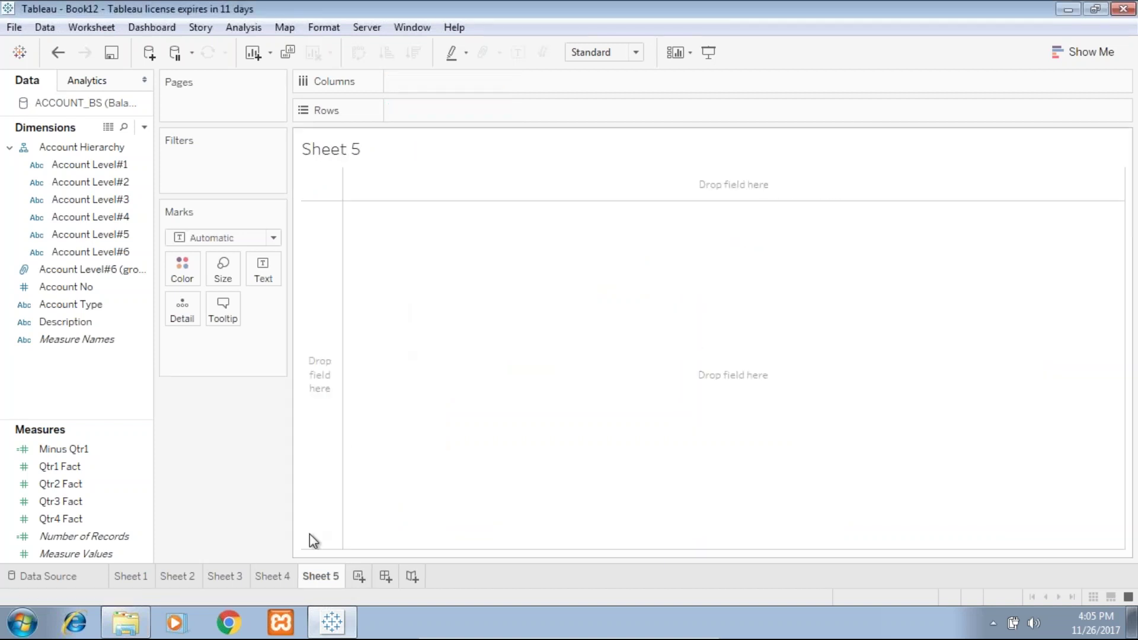
left_click(385, 578)
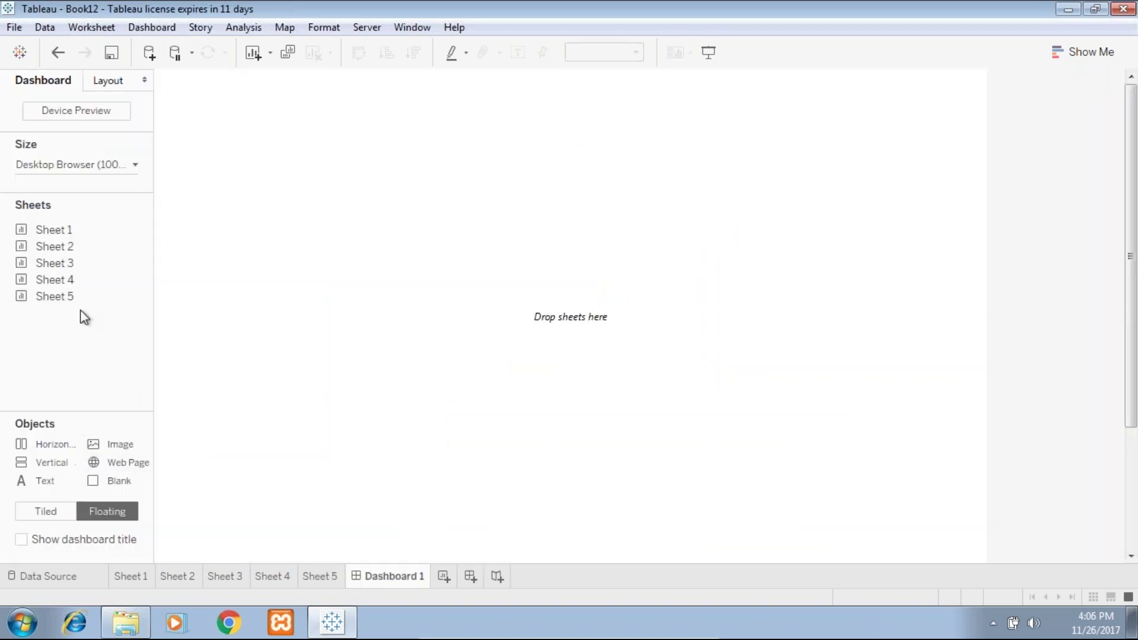
mouse_move(70, 236)
left_click(61, 518)
- Place the Sheet 1 pie view on the dashboard with the Sheet 2 line chart to the right of it
left_click_drag(51, 232, 249, 172)
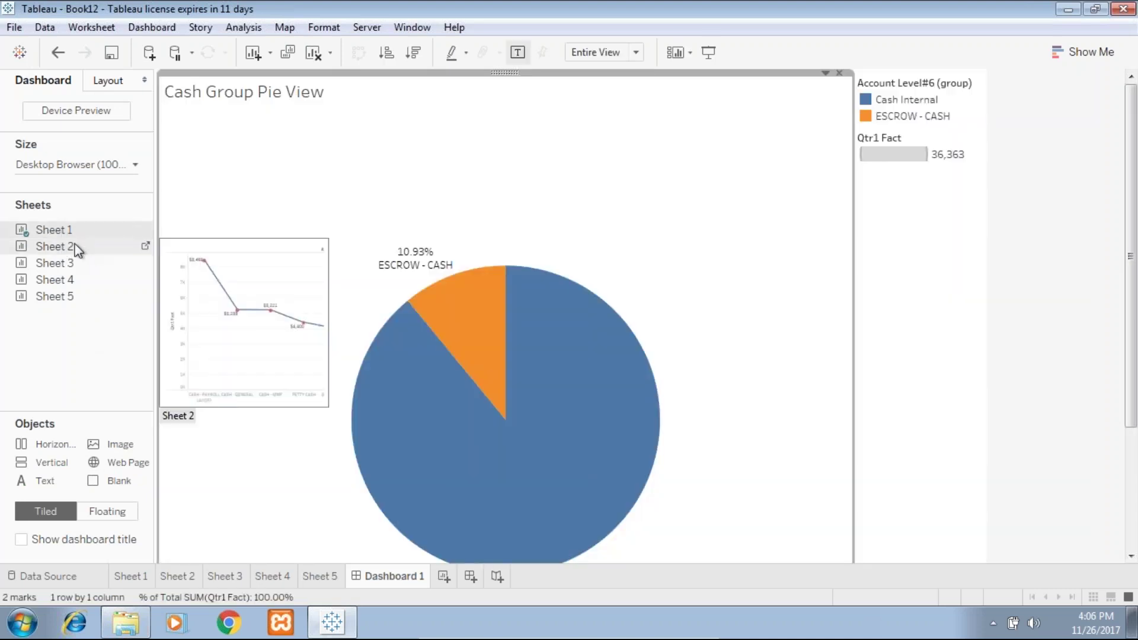
left_click_drag(75, 247, 735, 246)
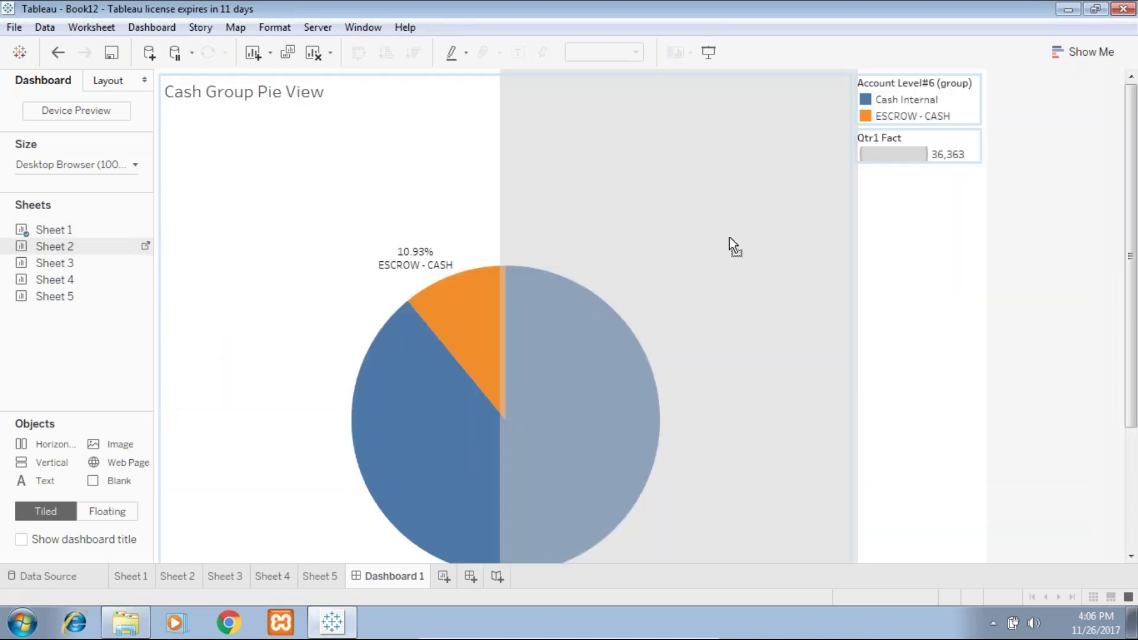
left_click_drag(664, 275, 613, 292)
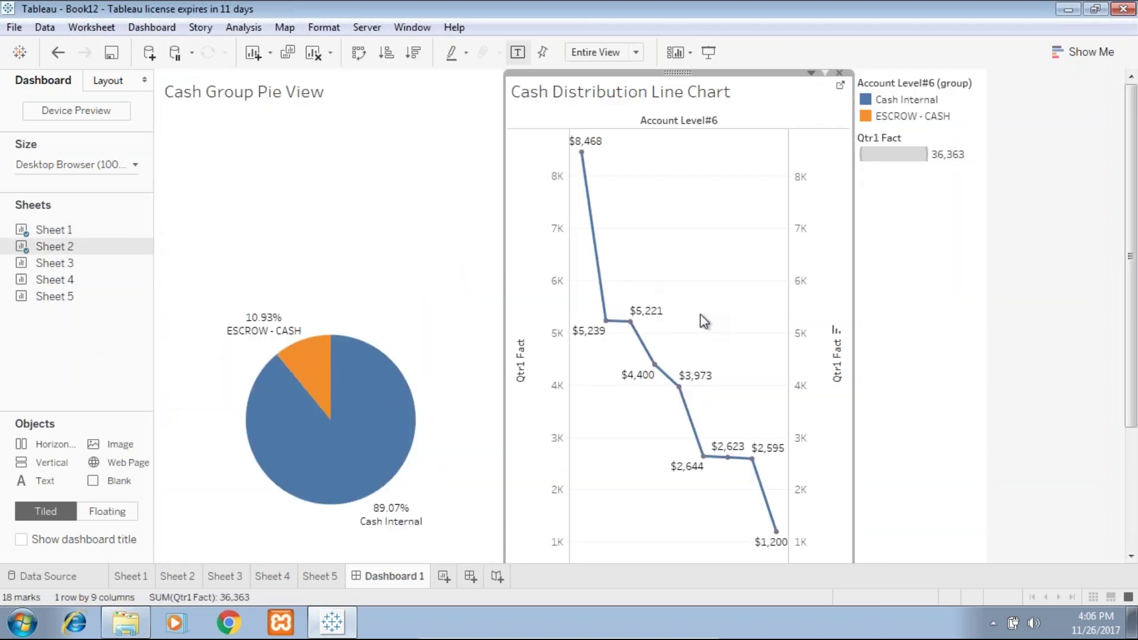
- Add the Sheet 3 percent-difference bars below the pie and the Sheet 4 waterfall chart below the line chart
mouse_move(48, 268)
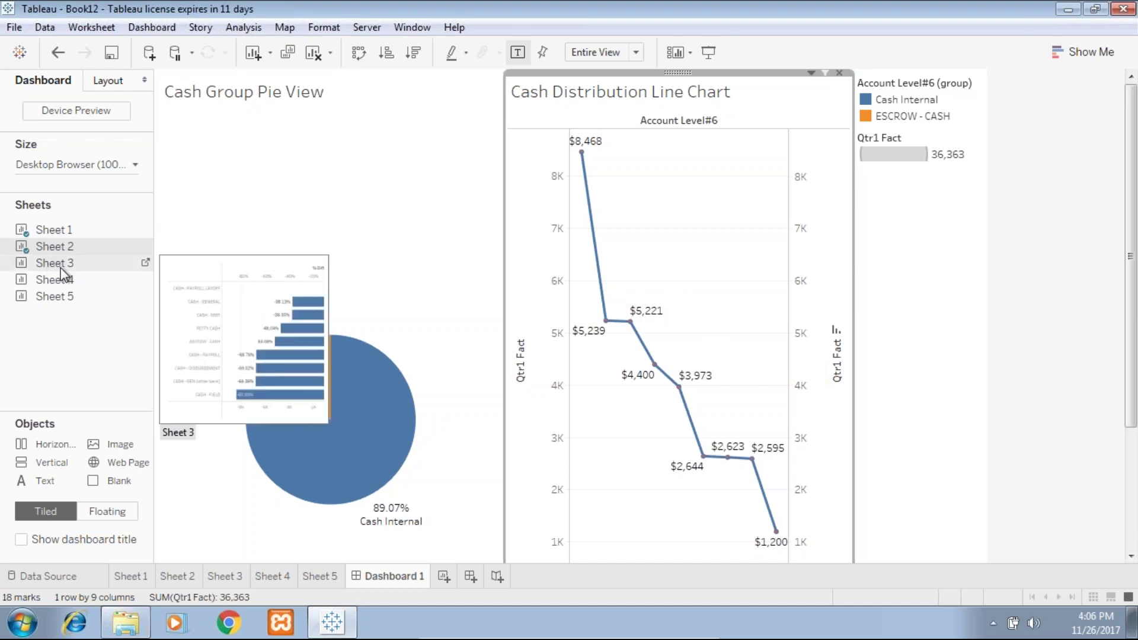
scroll(64, 275, "down", 3)
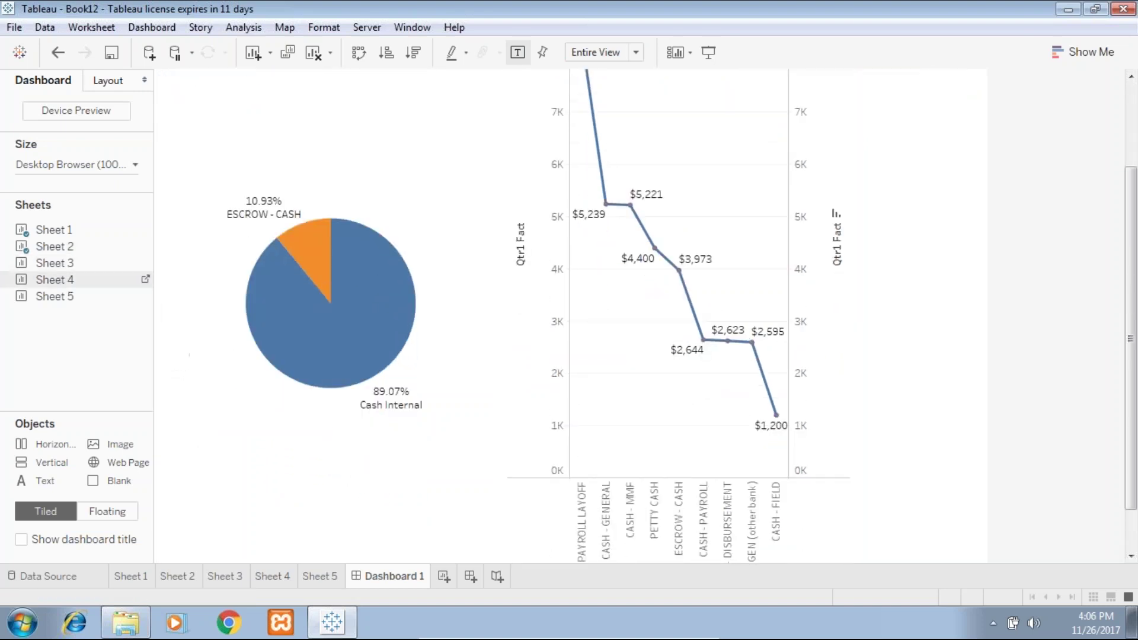
left_click_drag(54, 279, 259, 505)
left_click_drag(61, 277, 664, 450)
scroll(987, 403, "up", 3)
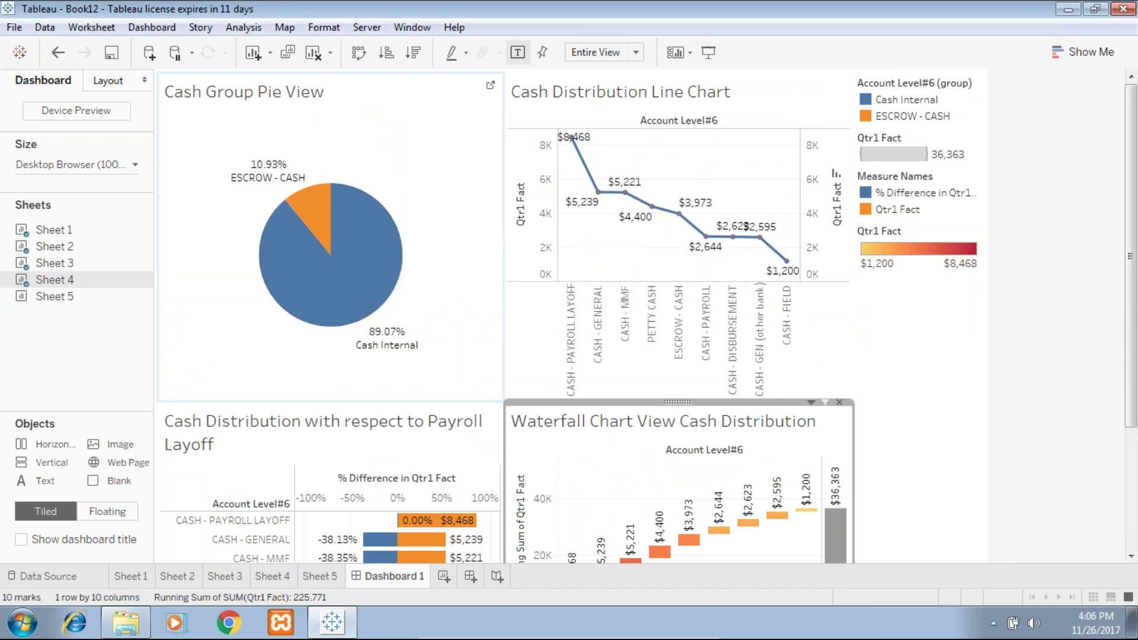
- Examine the four charts and their legends across the whole dashboard
mouse_move(308, 234)
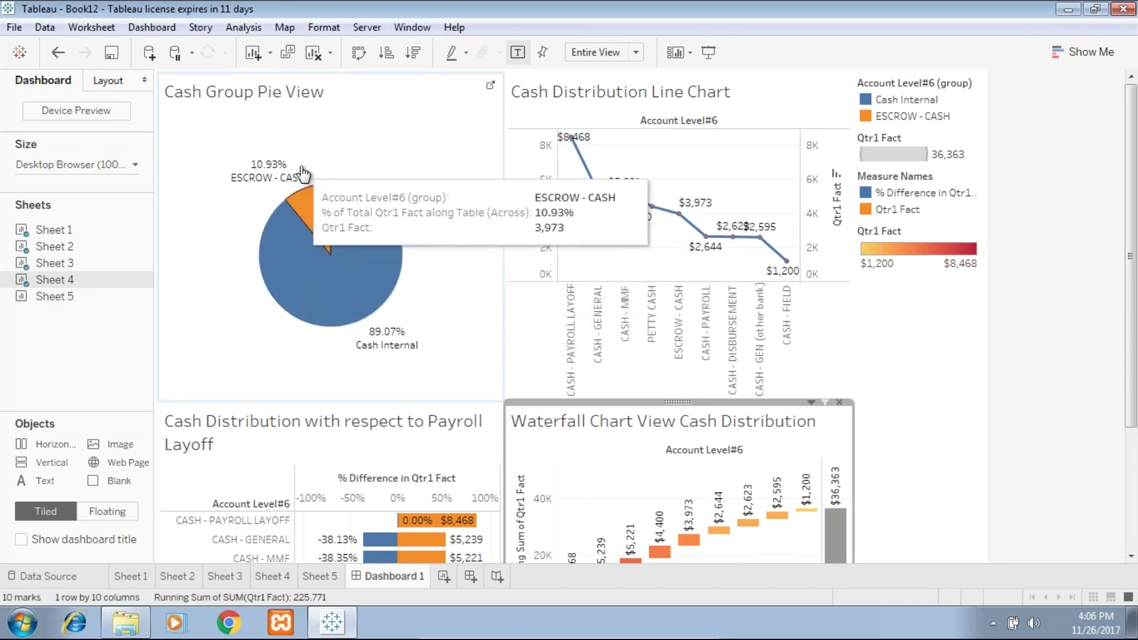
mouse_move(573, 141)
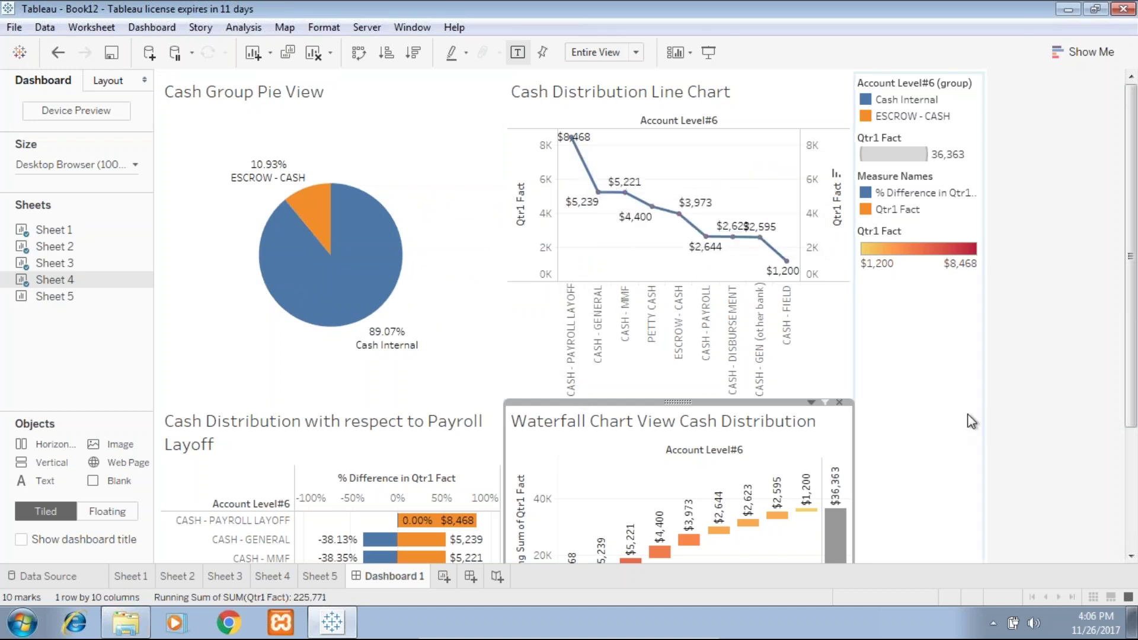
scroll(954, 437, "down", 3)
scroll(409, 503, "down", 1)
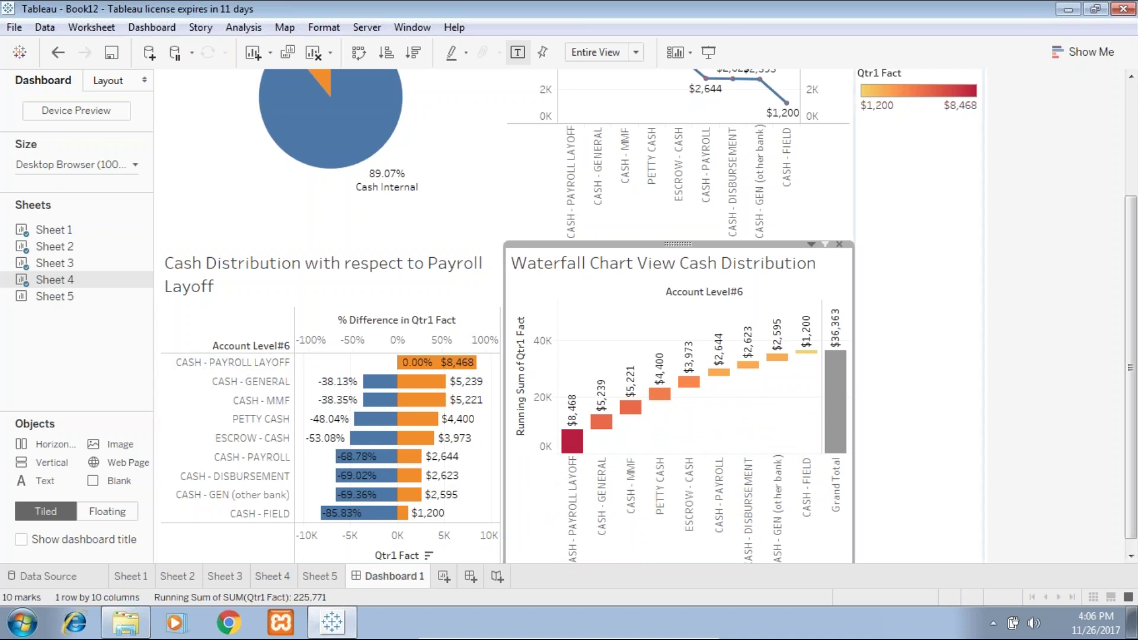
left_click(939, 403)
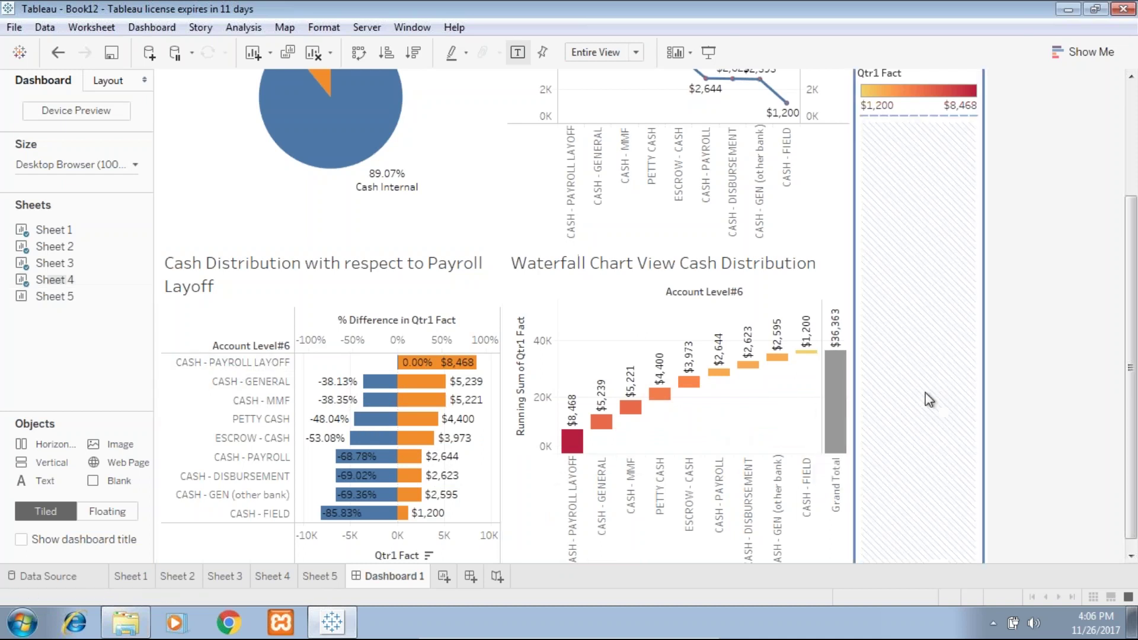
- Minimize the virtual machine and switch to the PowerPoint slide show
mouse_move(513, 634)
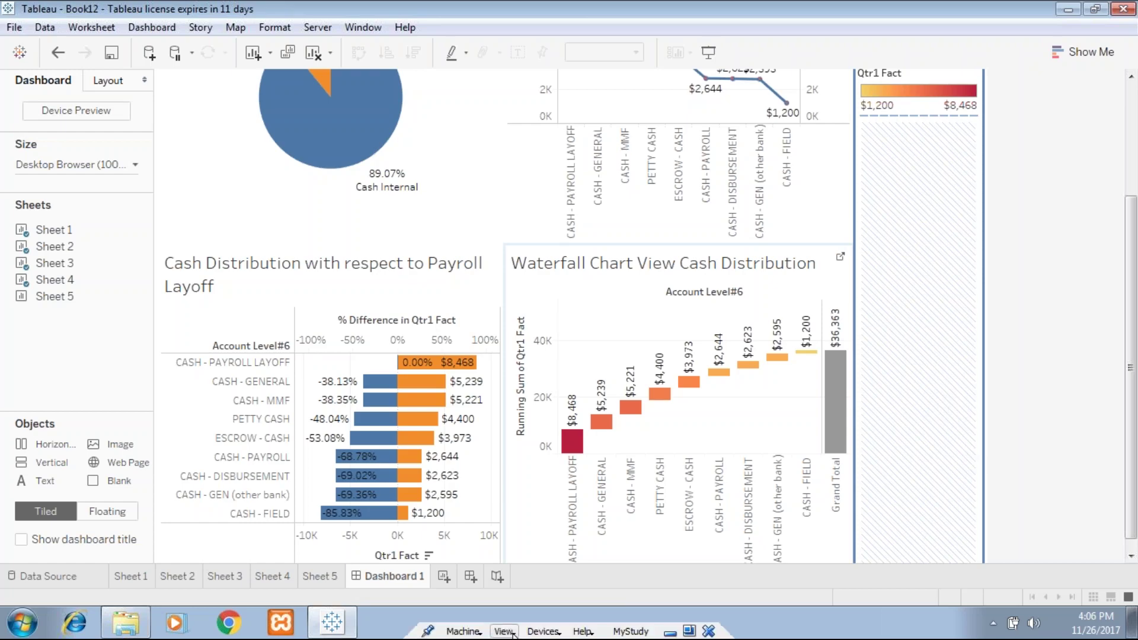
left_click(671, 631)
mouse_move(381, 623)
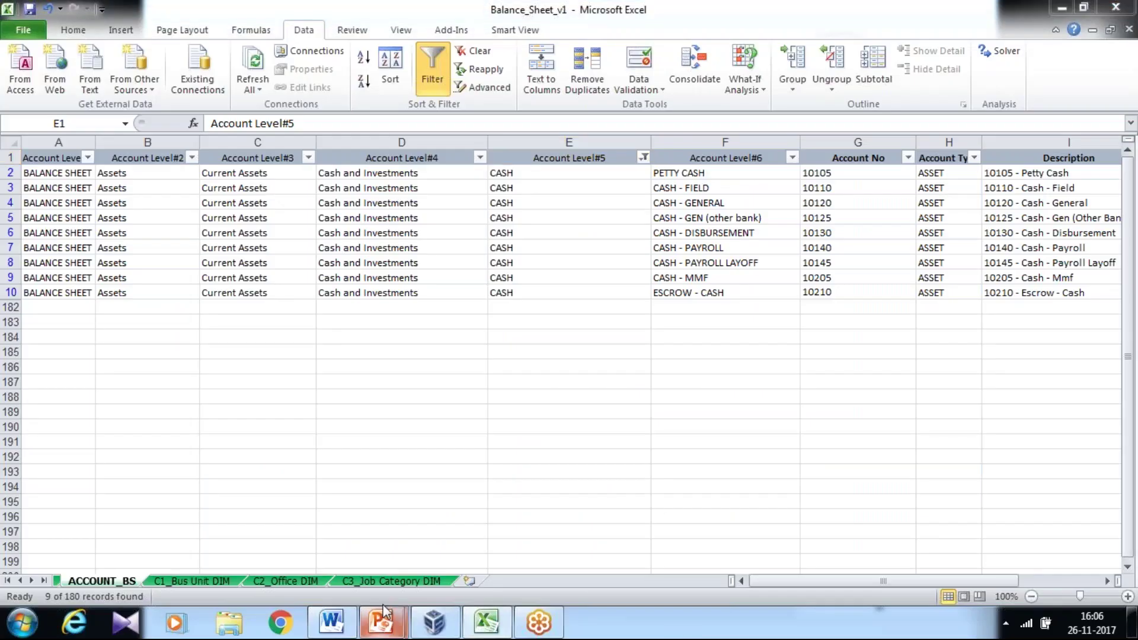
left_click(439, 551)
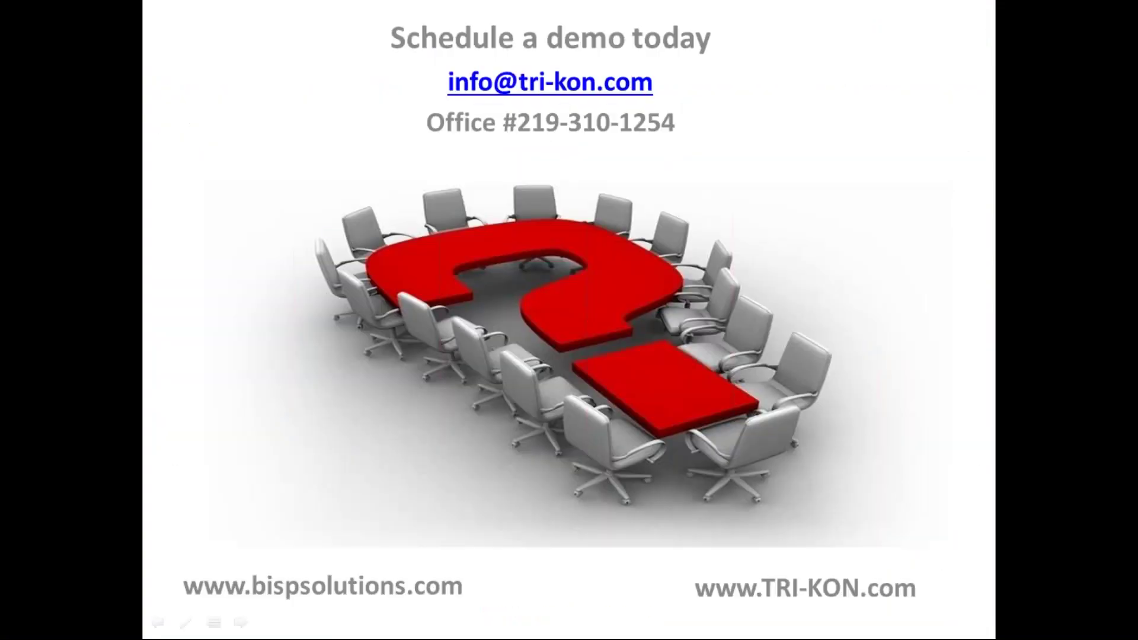